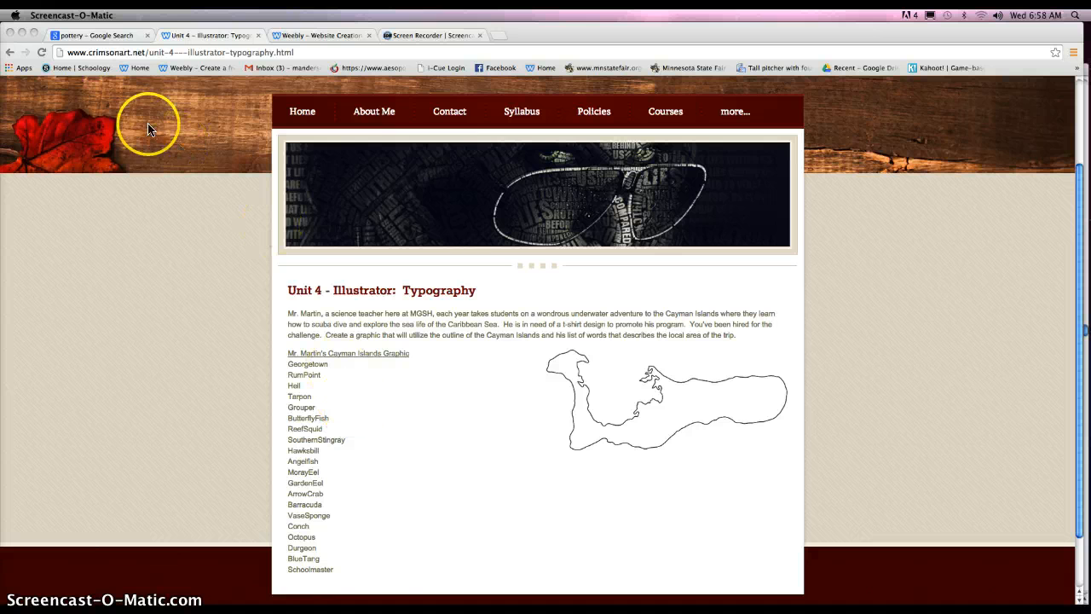
- View the pottery mug image in the image search results and open the Typography unit page in the Weebly editor
click(93, 35)
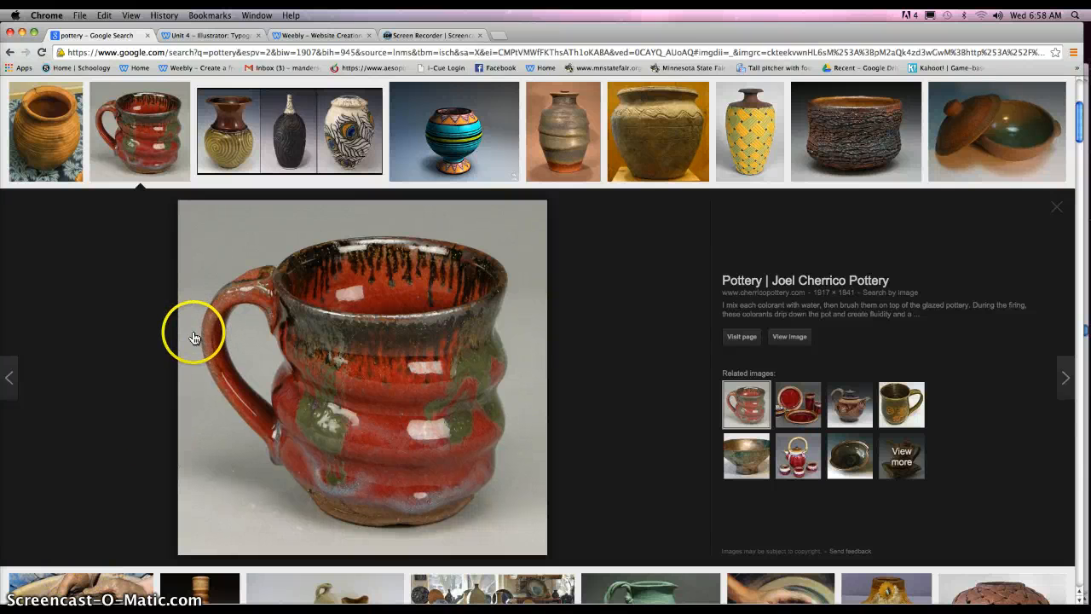
key(F3)
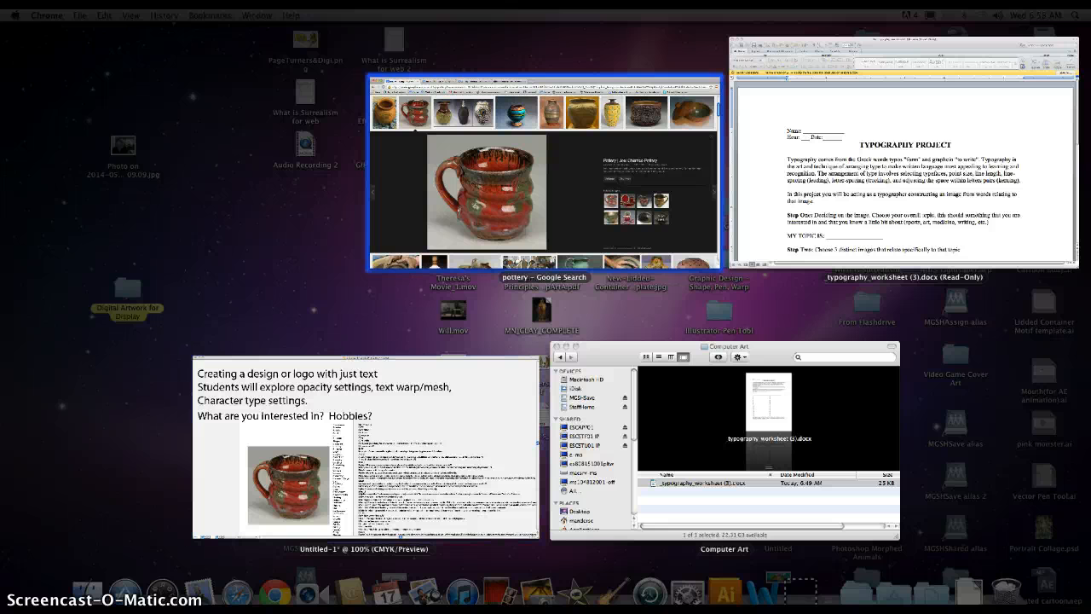
click(553, 205)
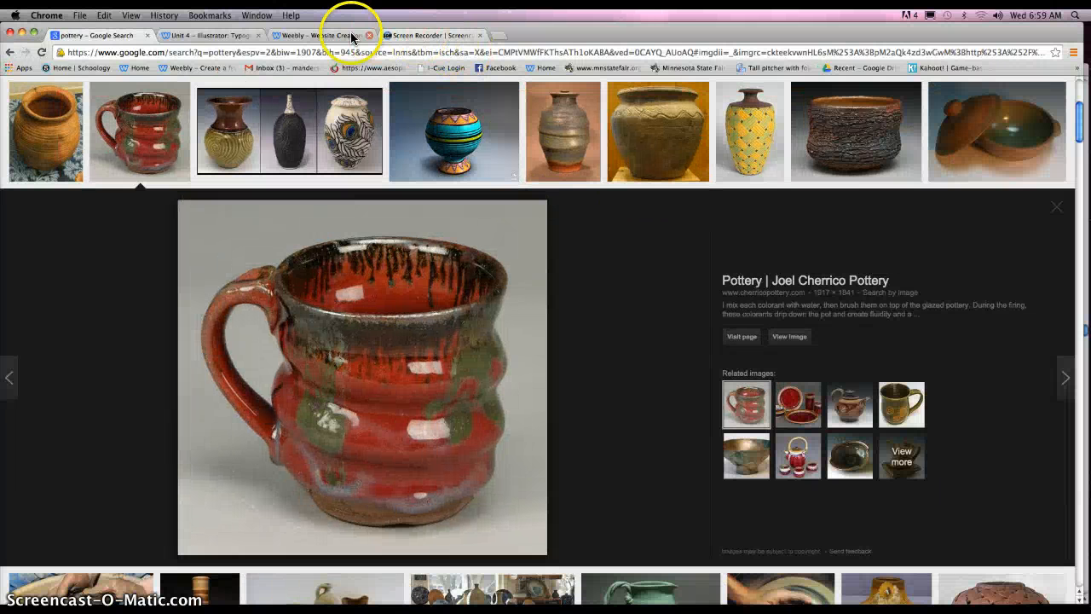
click(324, 37)
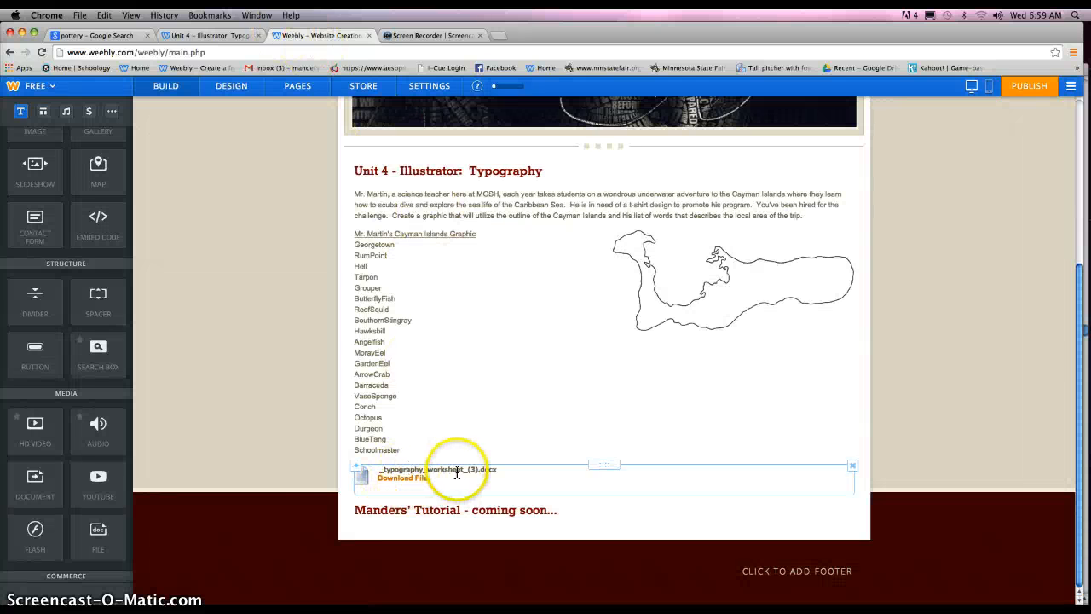
- Switch to the Word worksheet _typography_worksheet (3).docx and read through its three project steps and the 40-word table
mouse_move(1088, 606)
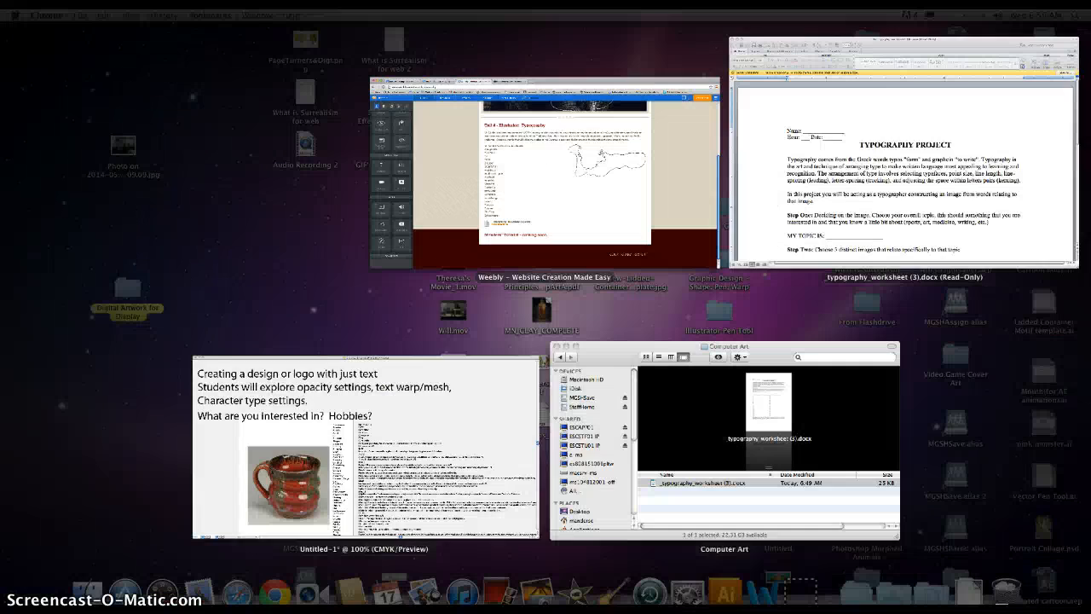
click(731, 219)
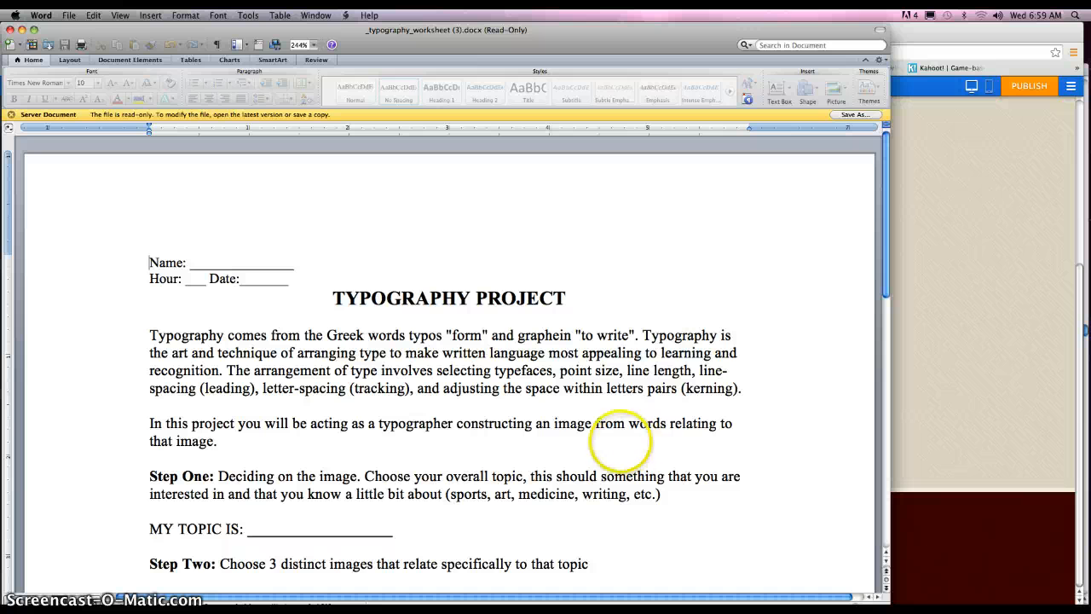
scroll(602, 450, down, 1)
scroll(603, 449, down, 2)
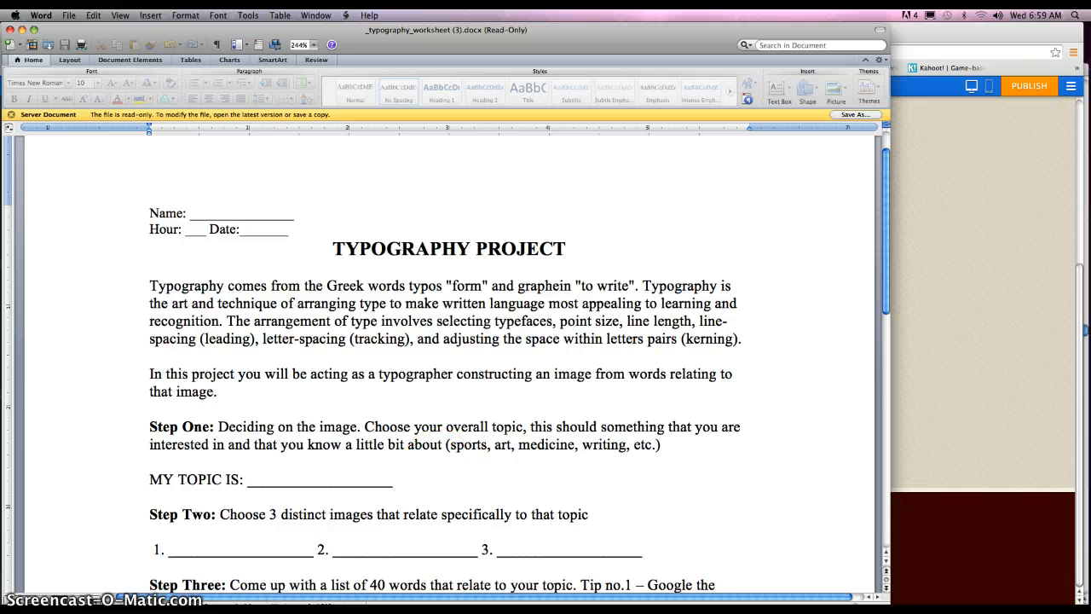
scroll(448, 370, down, 2)
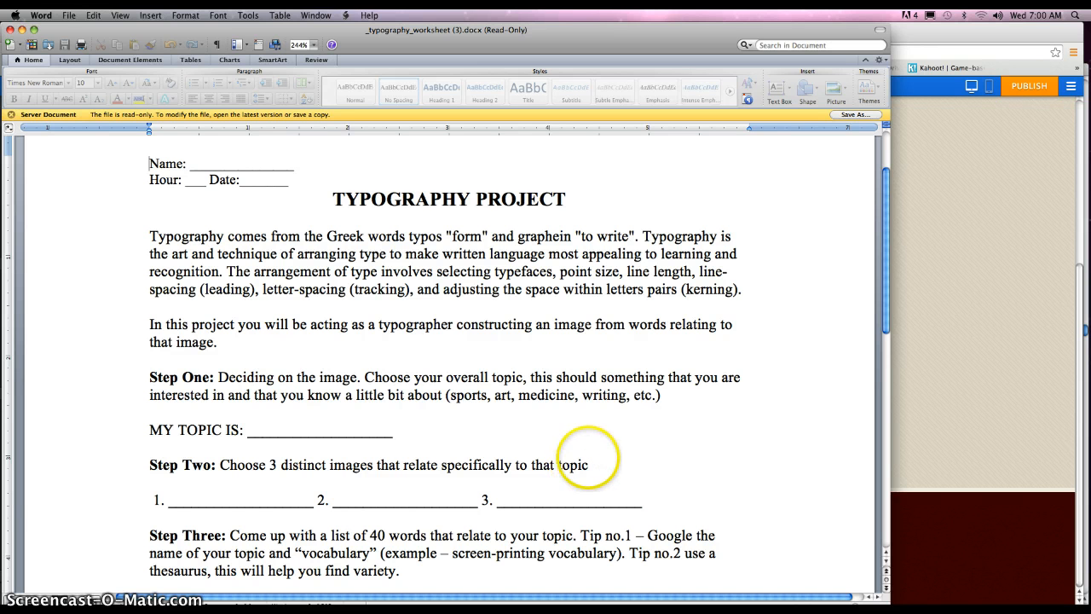
scroll(520, 498, down, 1)
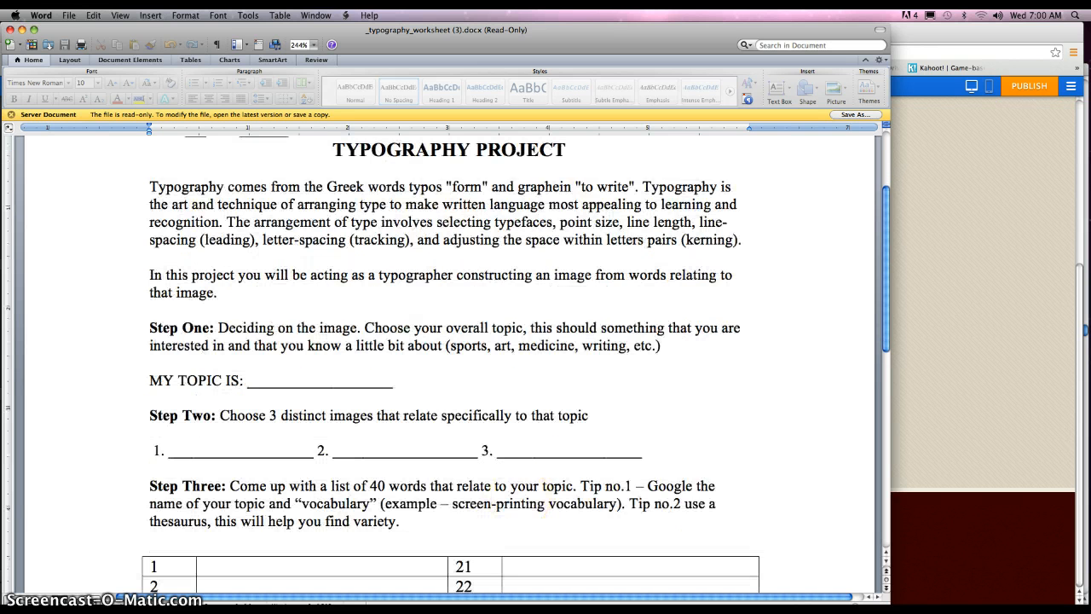
scroll(451, 443, down, 2)
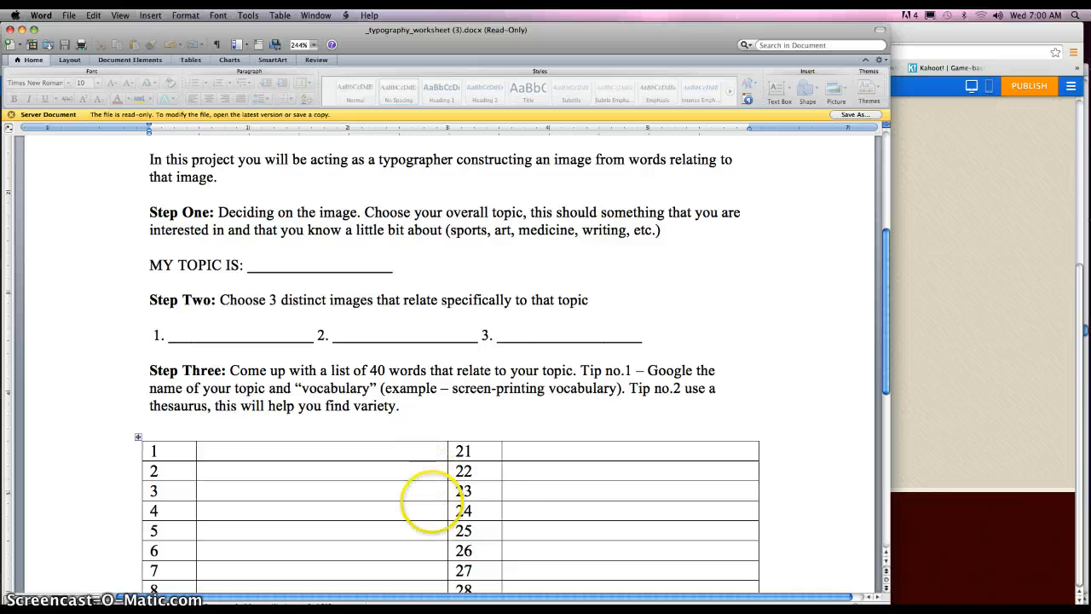
scroll(470, 482, down, 3)
scroll(470, 482, down, 2)
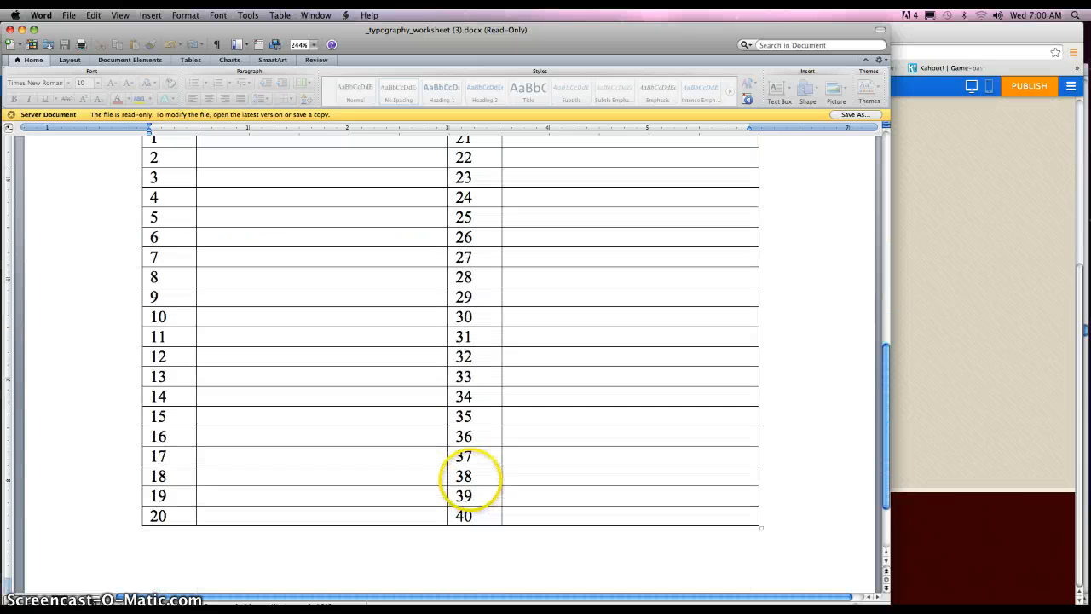
scroll(464, 468, up, 4)
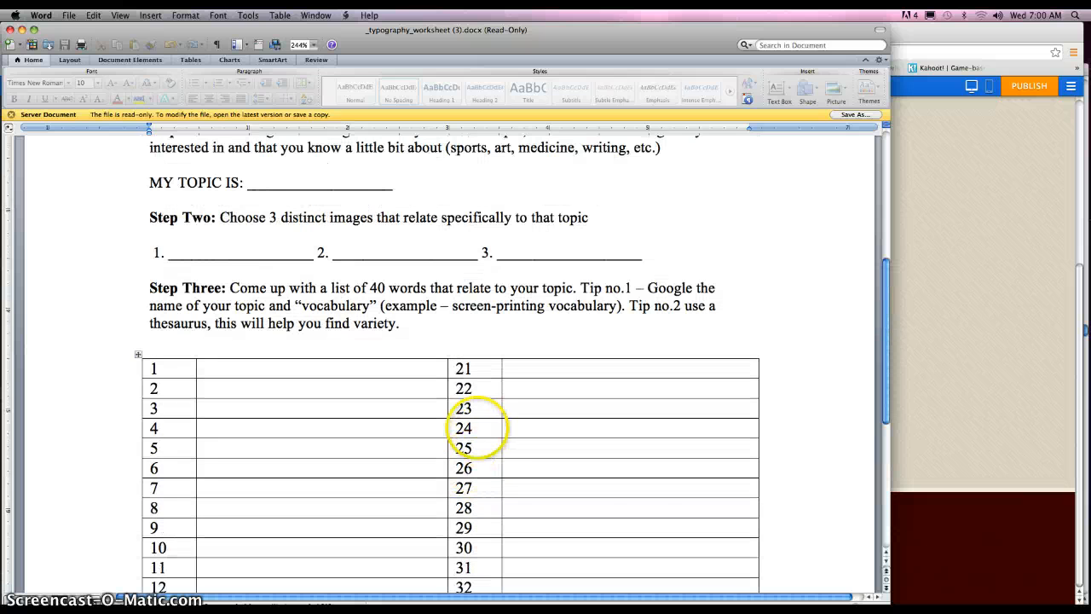
- Look at the Cayman Islands word list on the Weebly unit page, and switch to the Untitled-1 document in Illustrator
click(975, 333)
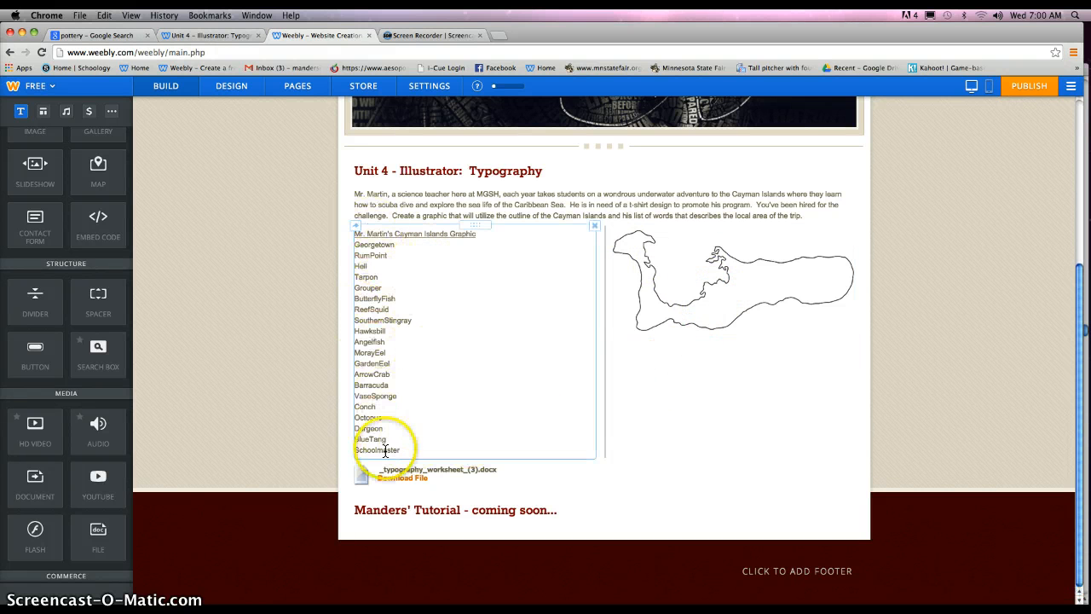
key(F3)
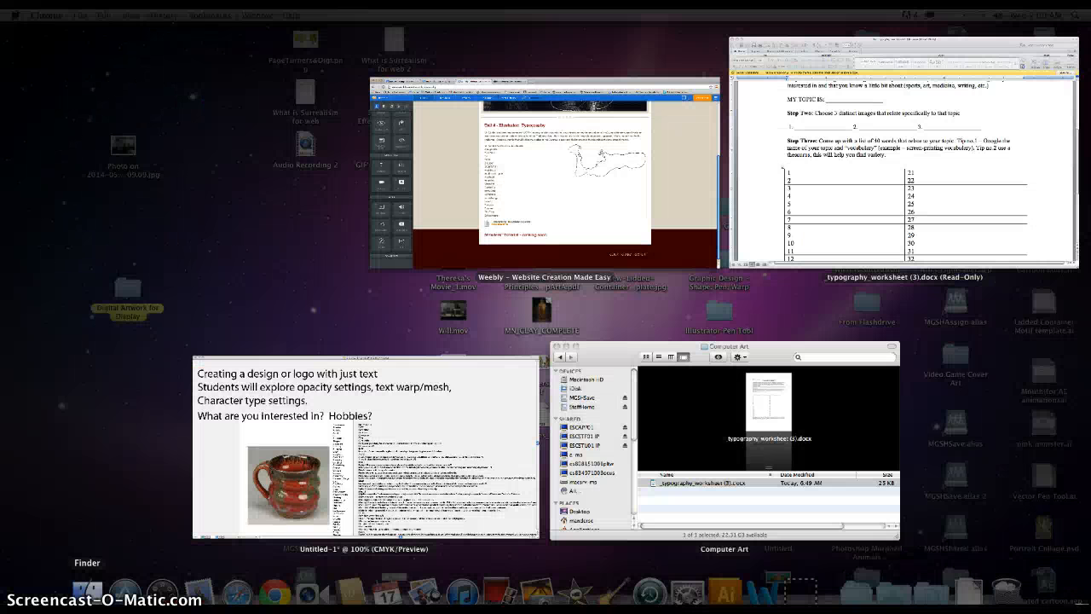
click(457, 409)
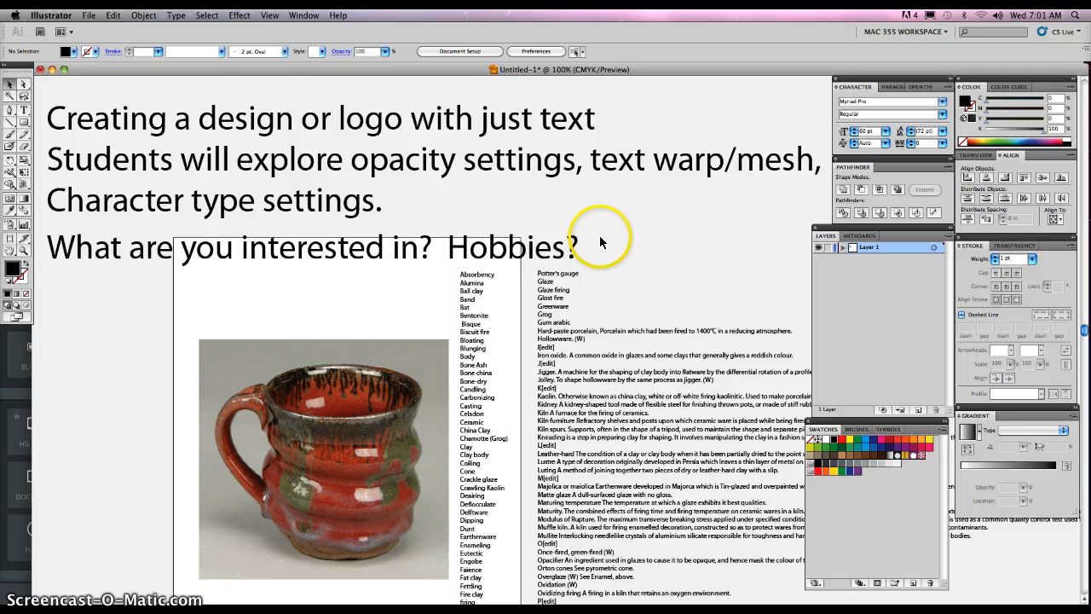
- Select the pottery word list beside the mug photo and nudge it slightly to the right
right_click(342, 431)
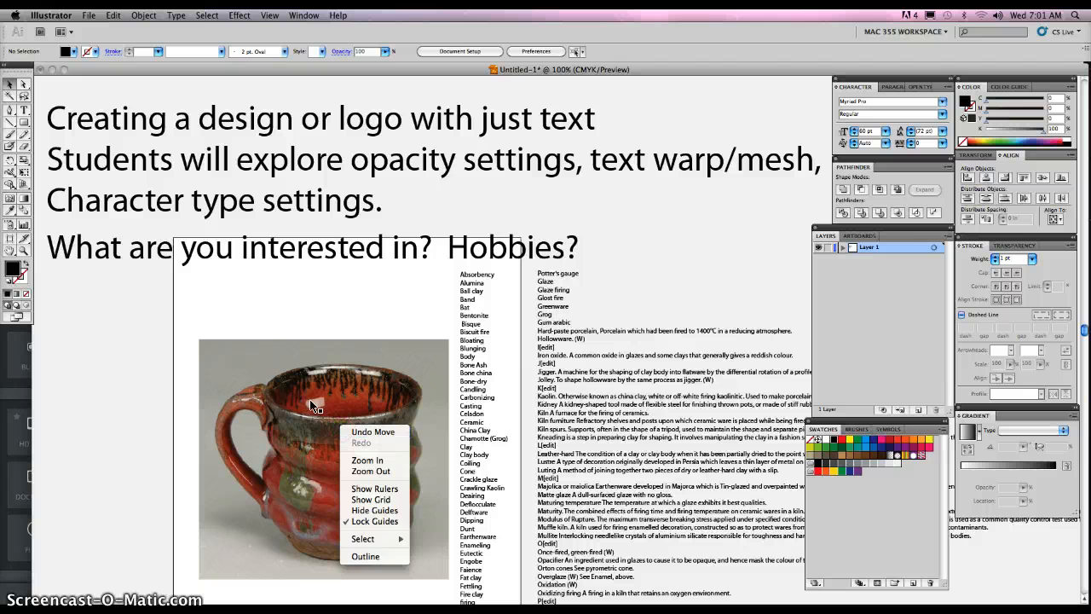
click(312, 336)
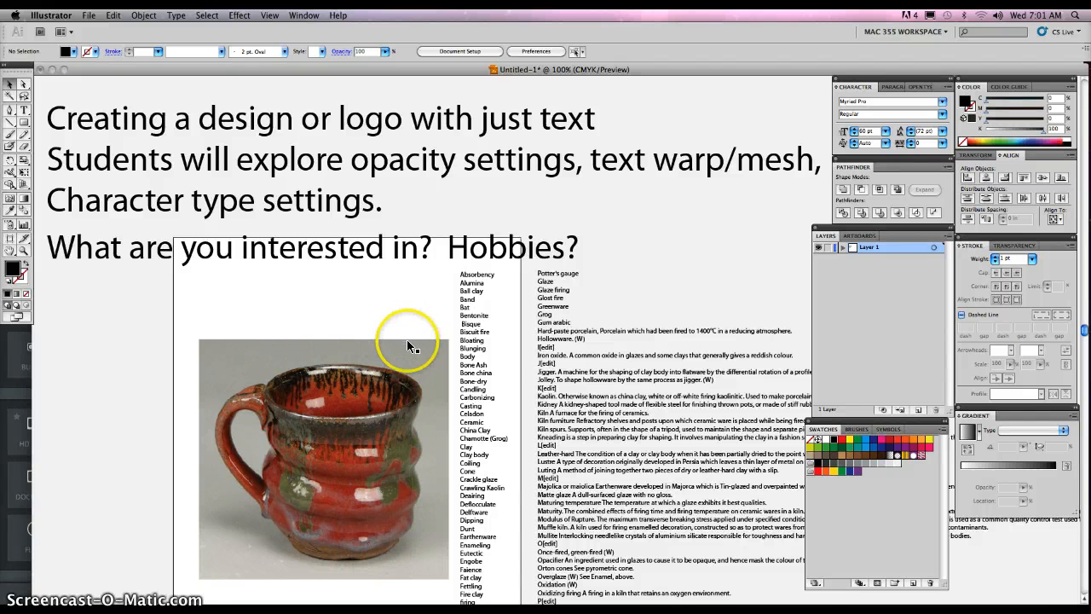
drag(397, 316, 401, 197)
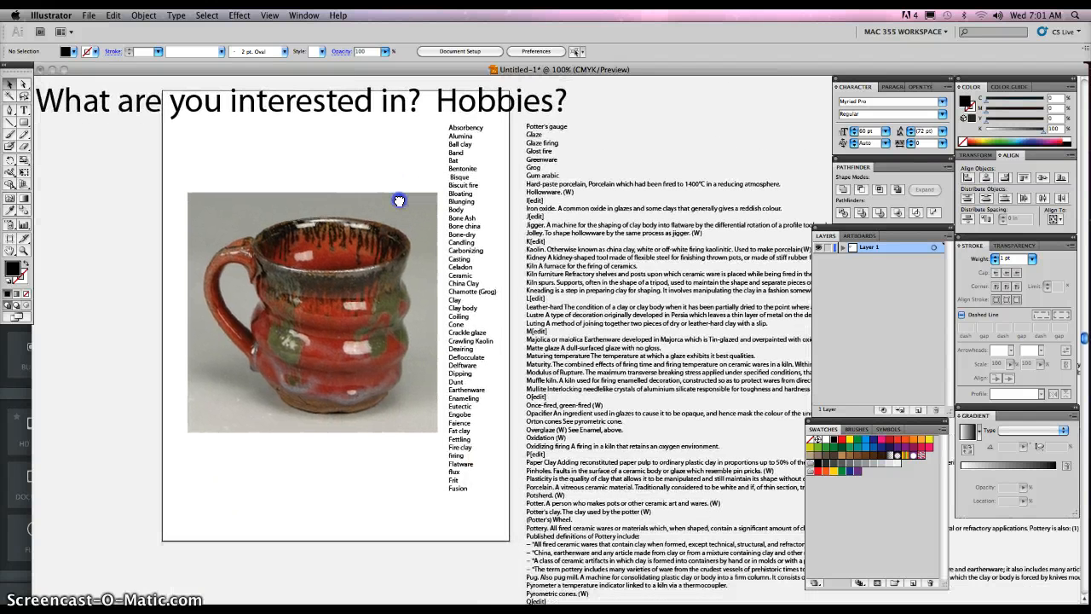
click(381, 236)
drag(369, 247, 332, 264)
mouse_move(434, 214)
mouse_down()
mouse_move(441, 230)
mouse_move(433, 217)
mouse_up()
- Switch to the Word worksheet and select the answer cells for words 1 to 20 in the table
key(F3)
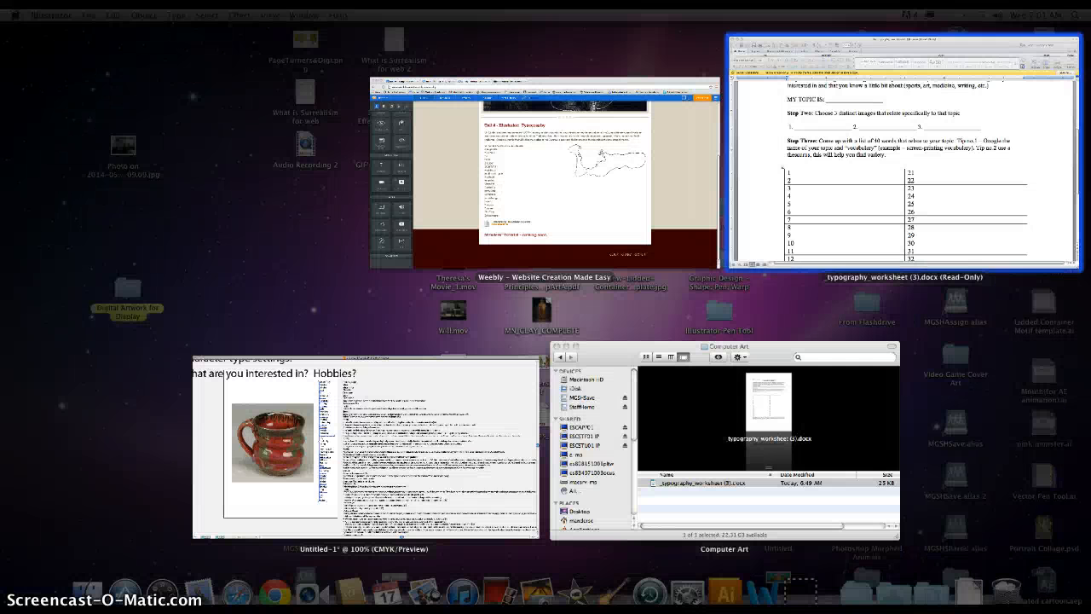
click(933, 178)
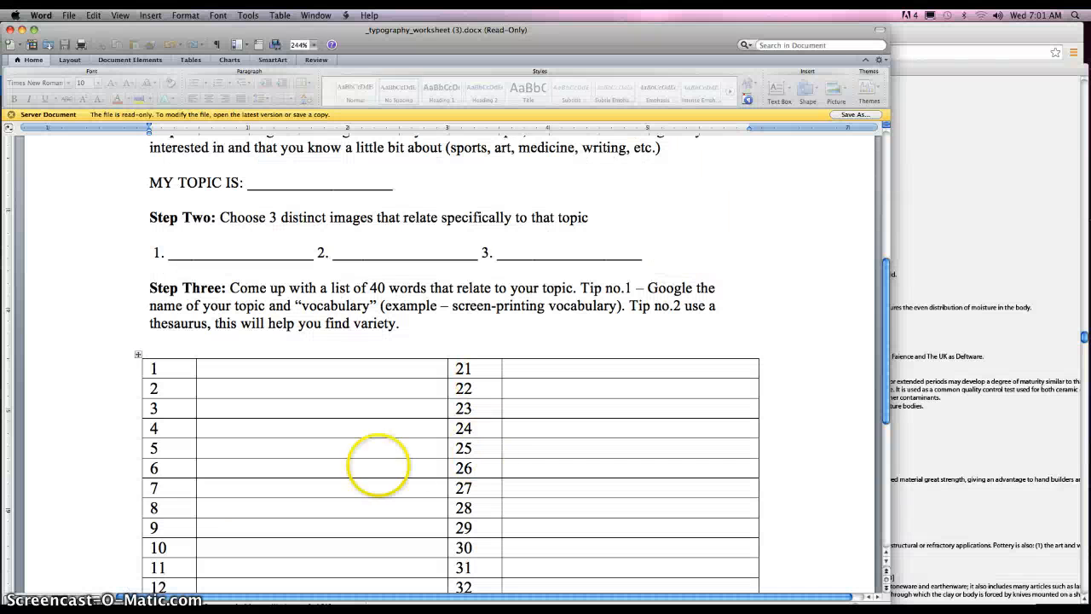
click(229, 379)
drag(229, 378, 308, 416)
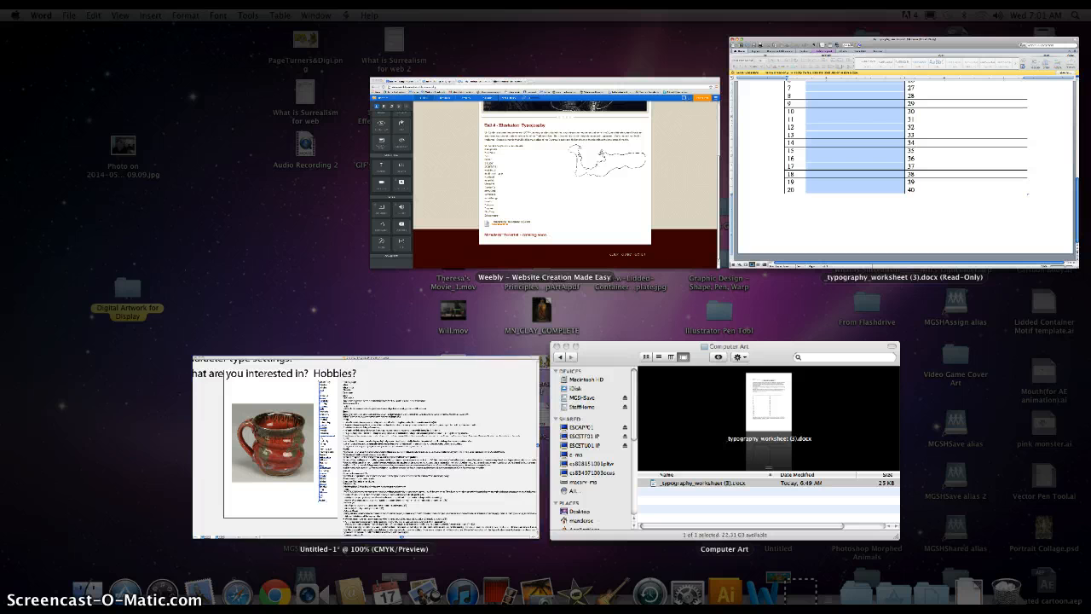
- Return to the Illustrator document, look up the Paste command and deselect the pottery word list
click(426, 395)
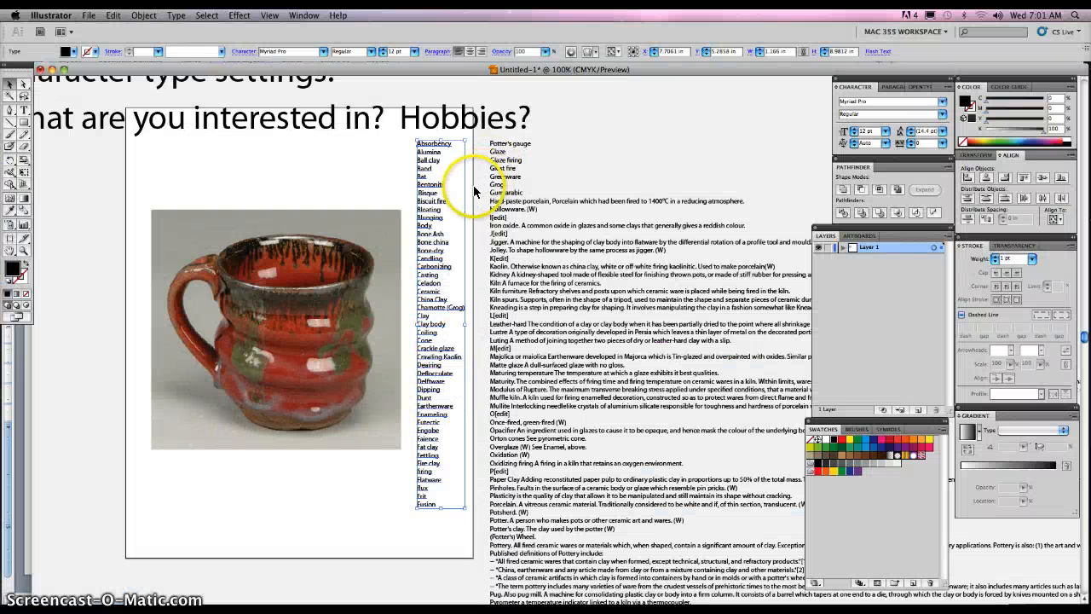
click(114, 17)
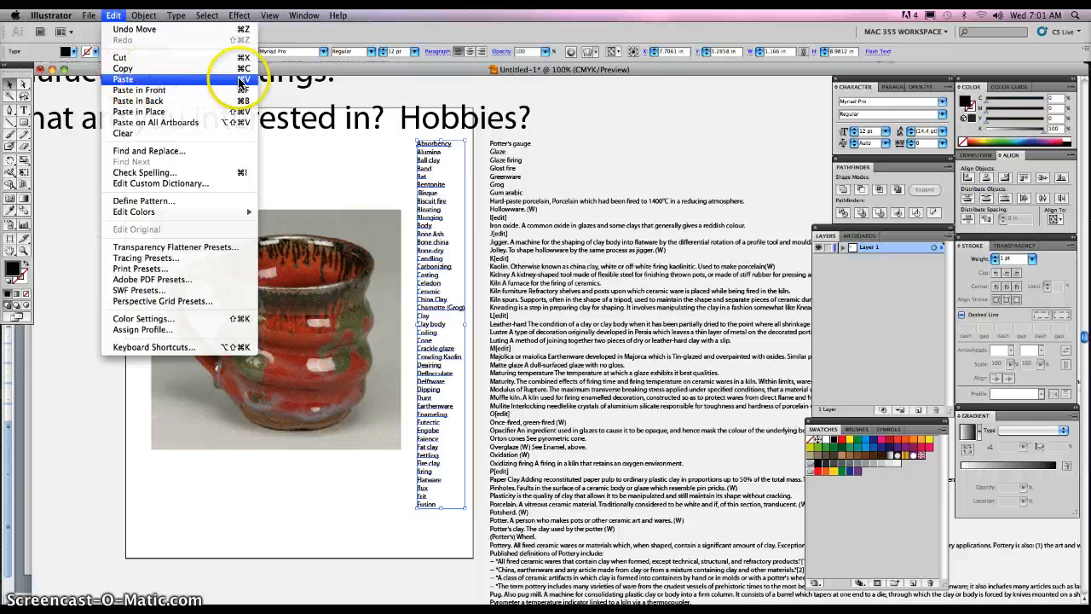
click(115, 16)
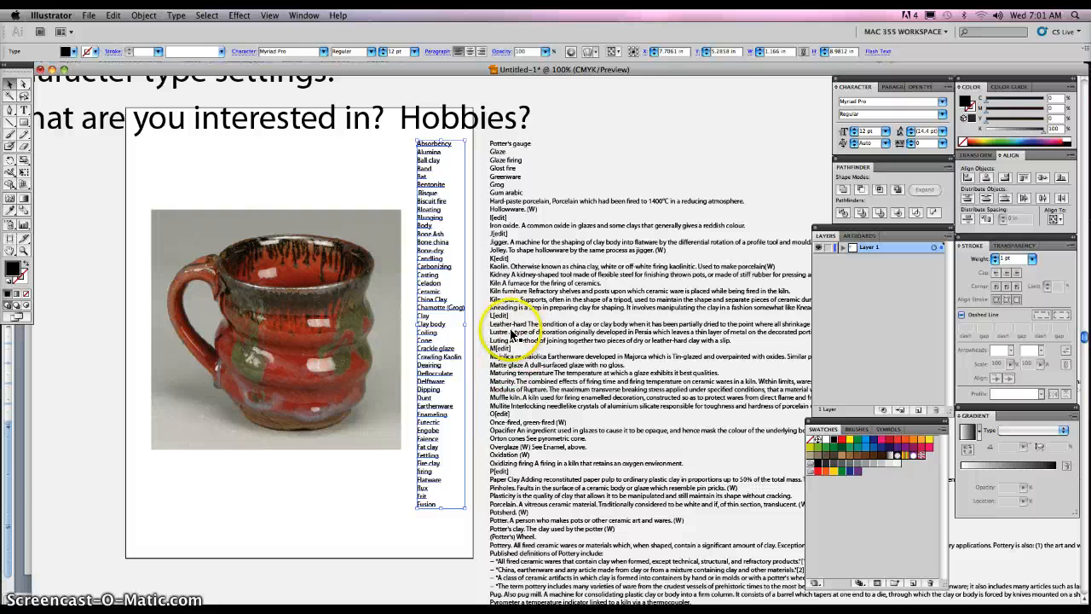
click(571, 162)
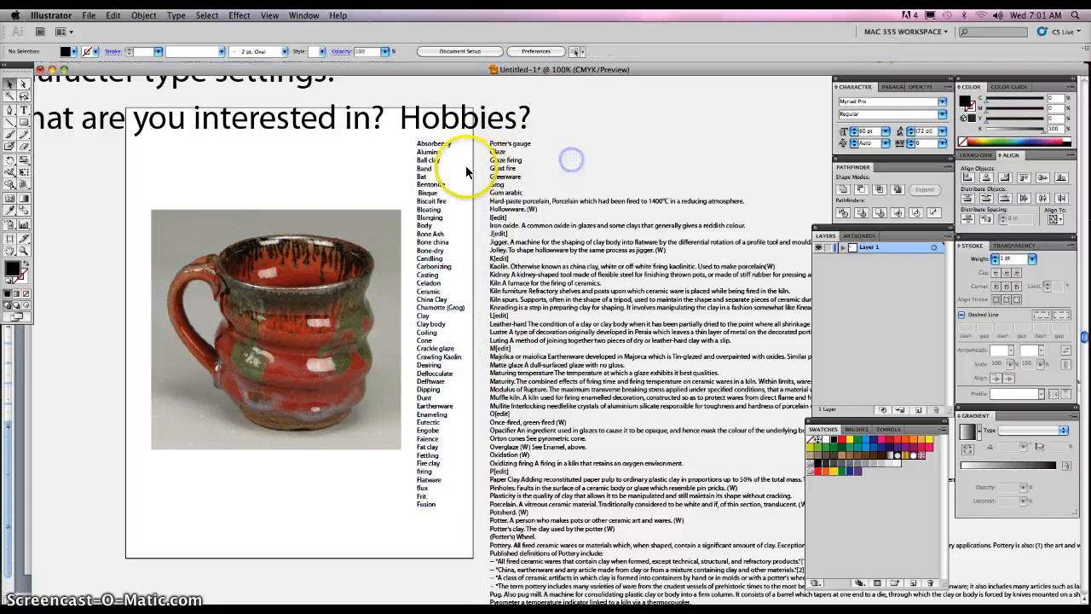
- Convert the pottery word list beside the mug photo to outlines
click(434, 160)
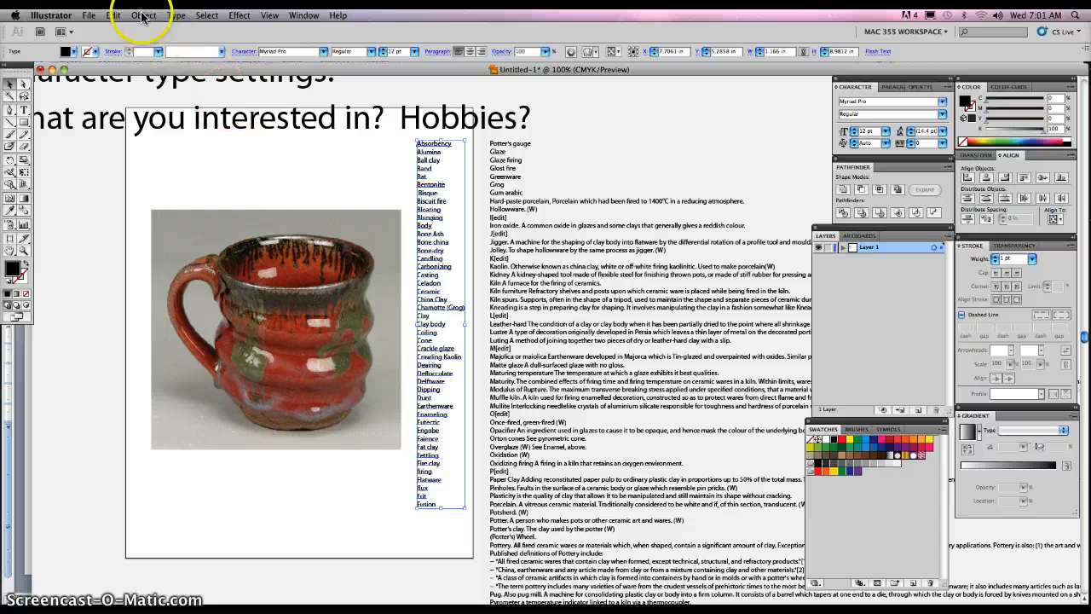
click(176, 15)
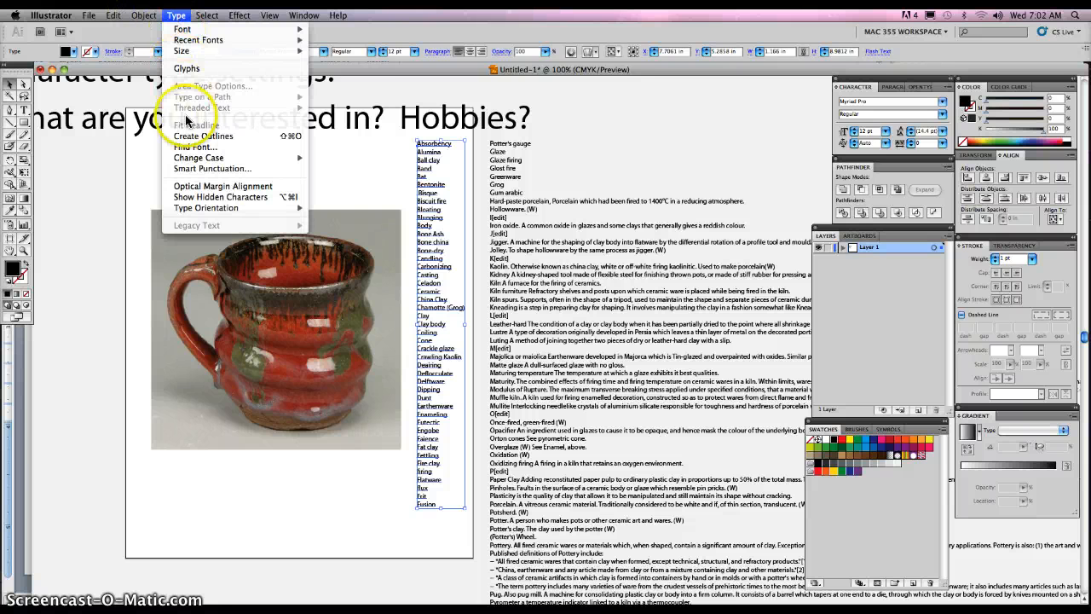
click(288, 138)
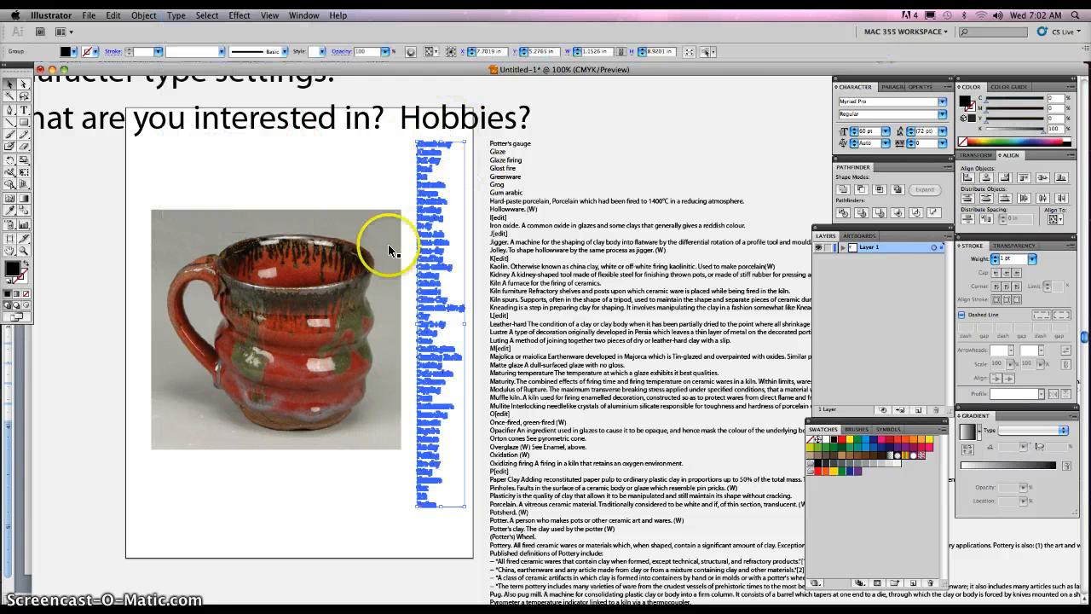
- Examine the outlined letters of the pottery word list up close, starting at Absorbency, and return to a wider view
key(super+space)
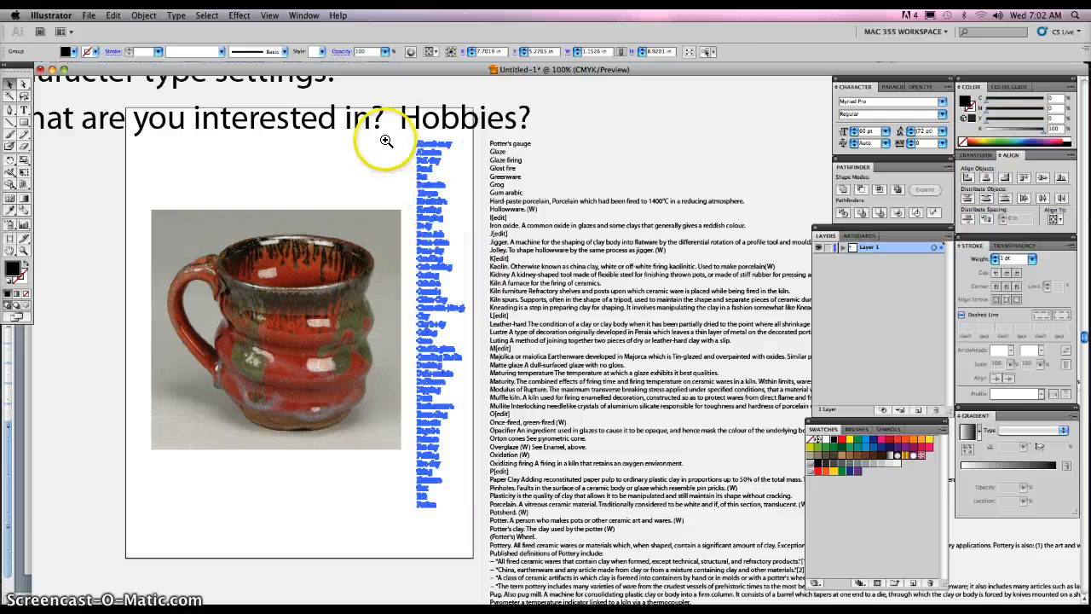
drag(387, 141, 452, 182)
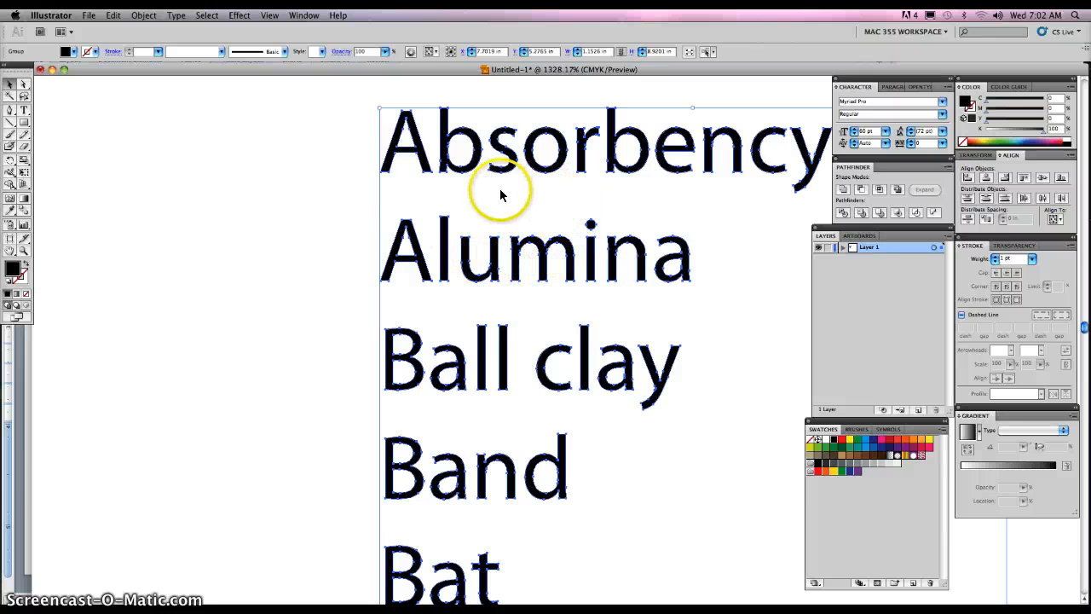
click(354, 178)
click(398, 153)
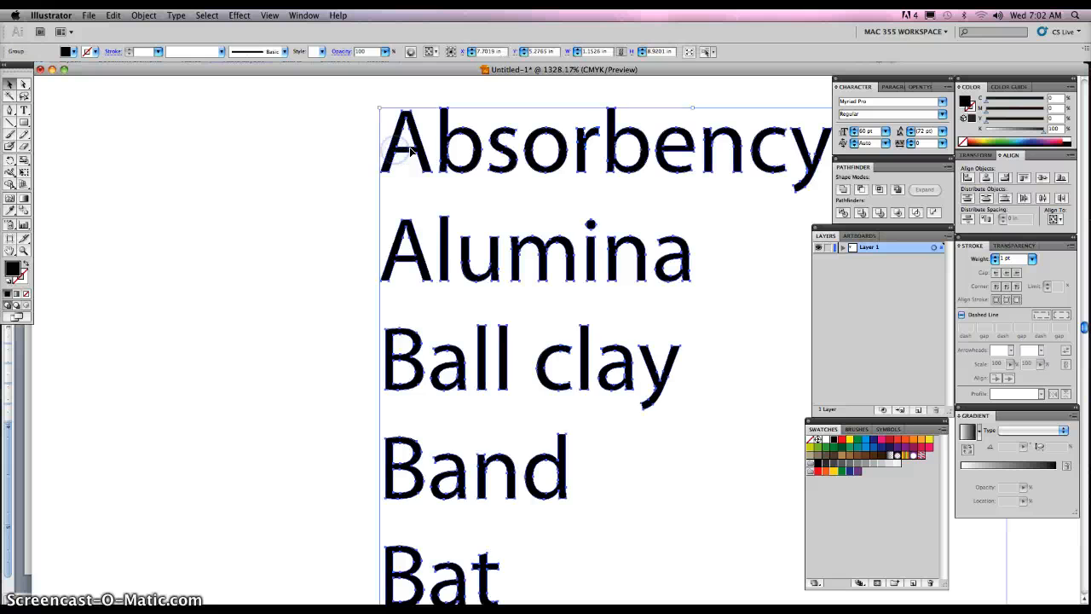
drag(592, 182, 433, 188)
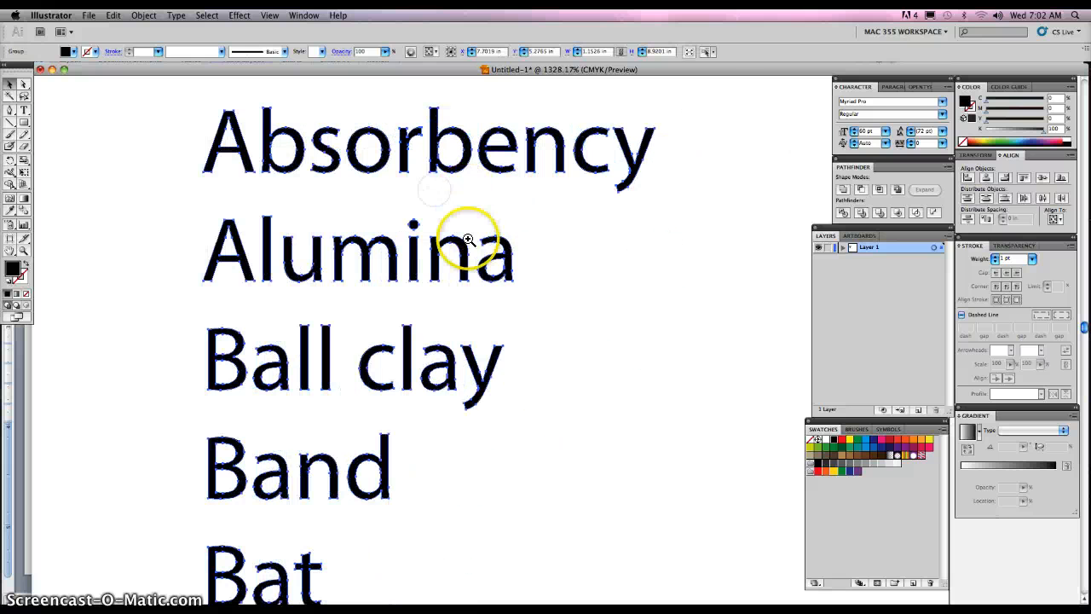
alt+click(475, 337)
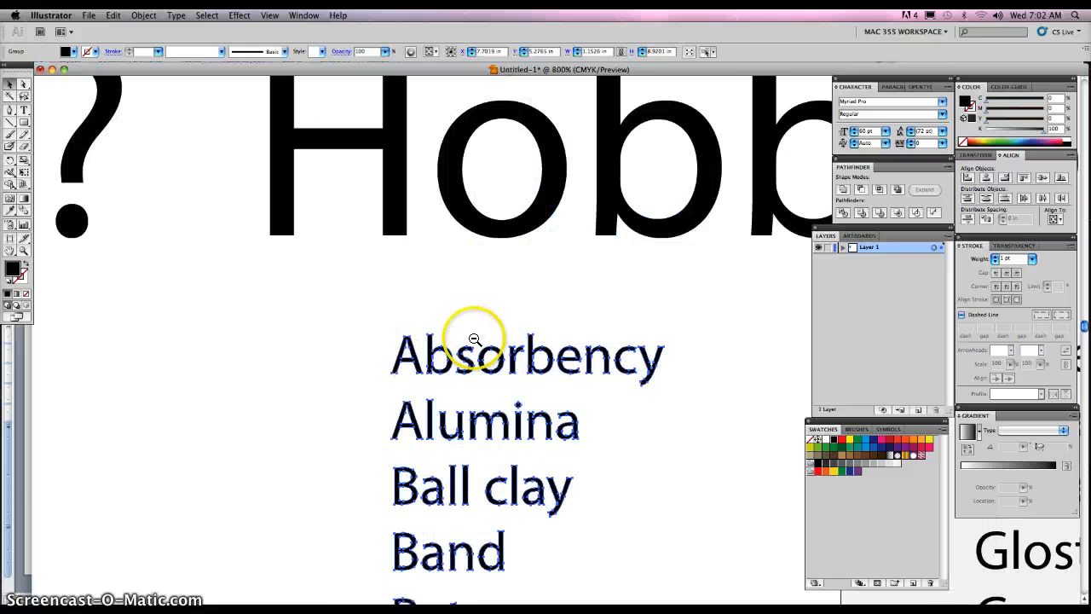
alt+click(515, 343)
scroll(477, 338, down, 3)
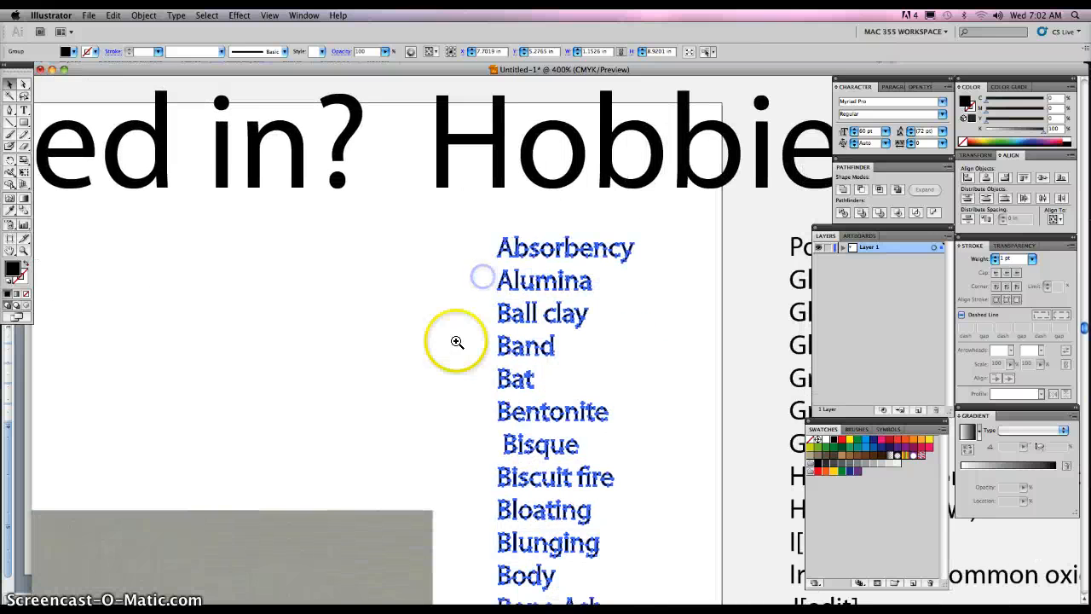
alt+click(519, 339)
alt+click(519, 334)
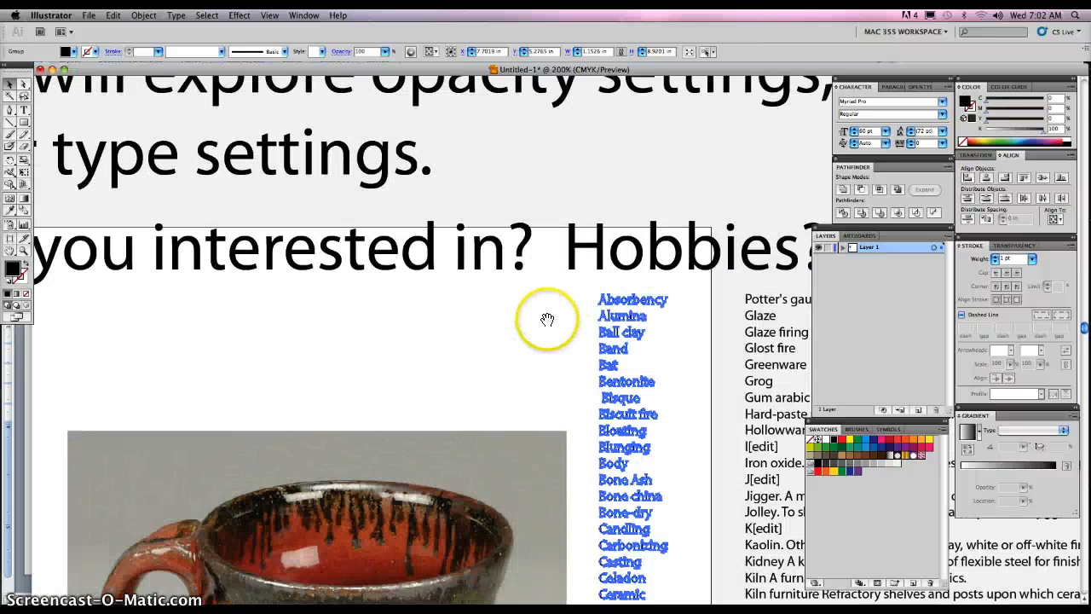
- Shift the outlined pottery word list slightly toward the mug photo, ungroup it and clear the selection
drag(548, 321, 514, 159)
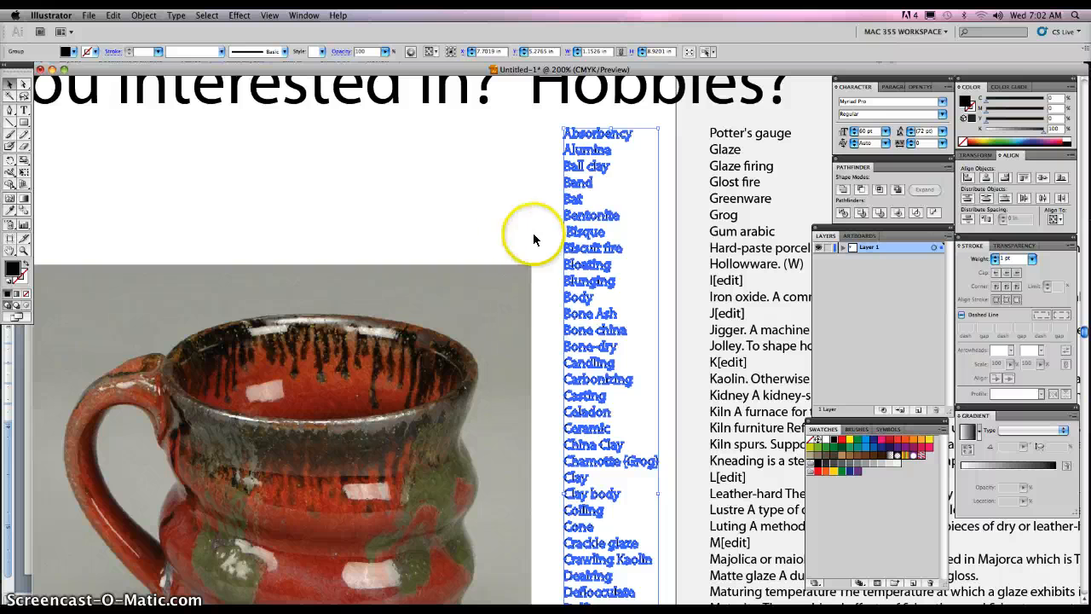
click(591, 200)
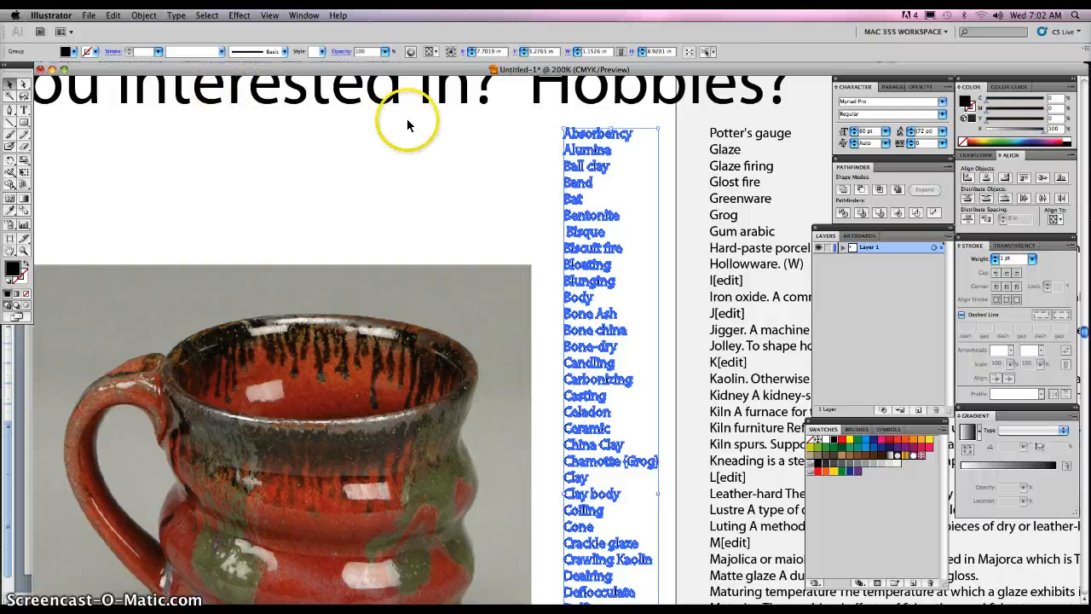
click(531, 156)
mouse_move(579, 138)
mouse_down()
mouse_move(518, 140)
mouse_move(599, 140)
mouse_move(572, 135)
mouse_up()
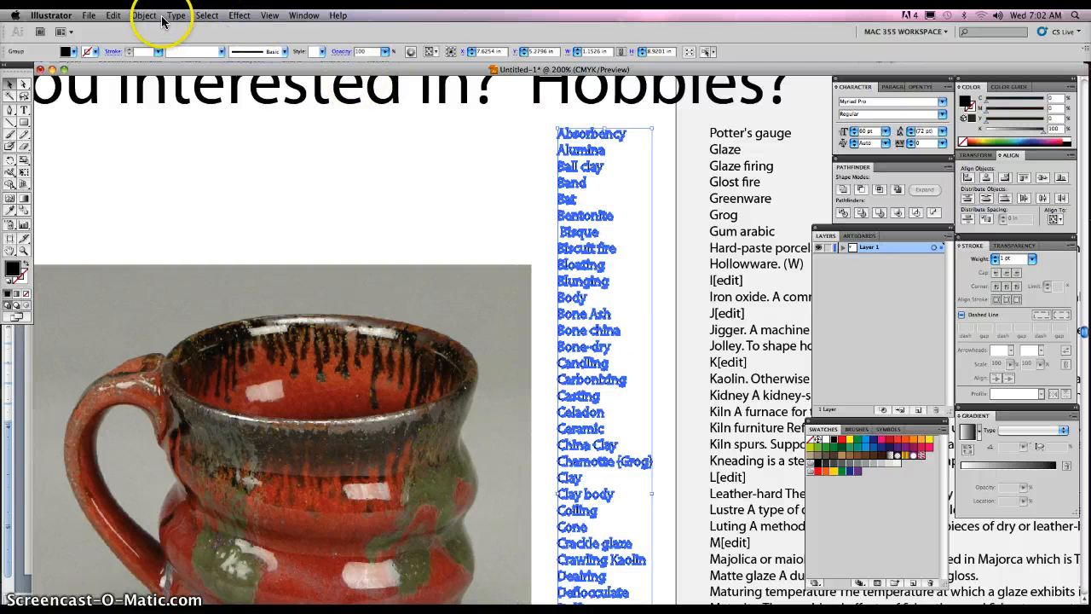
click(144, 15)
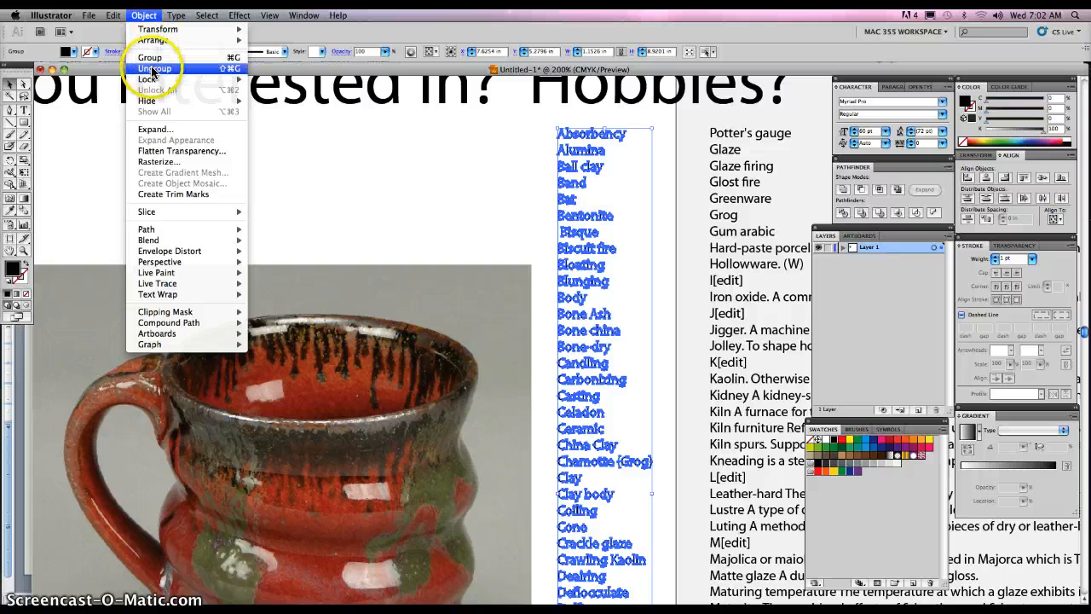
click(225, 69)
click(530, 149)
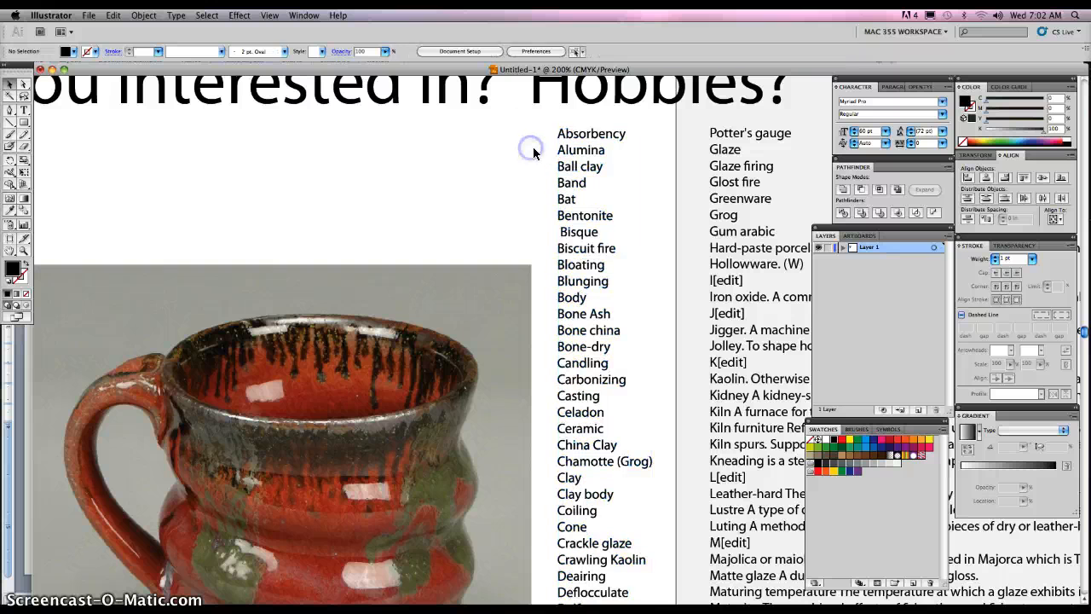
- Select all the outlined letters of Absorbency at the head of the word list and group them
click(582, 132)
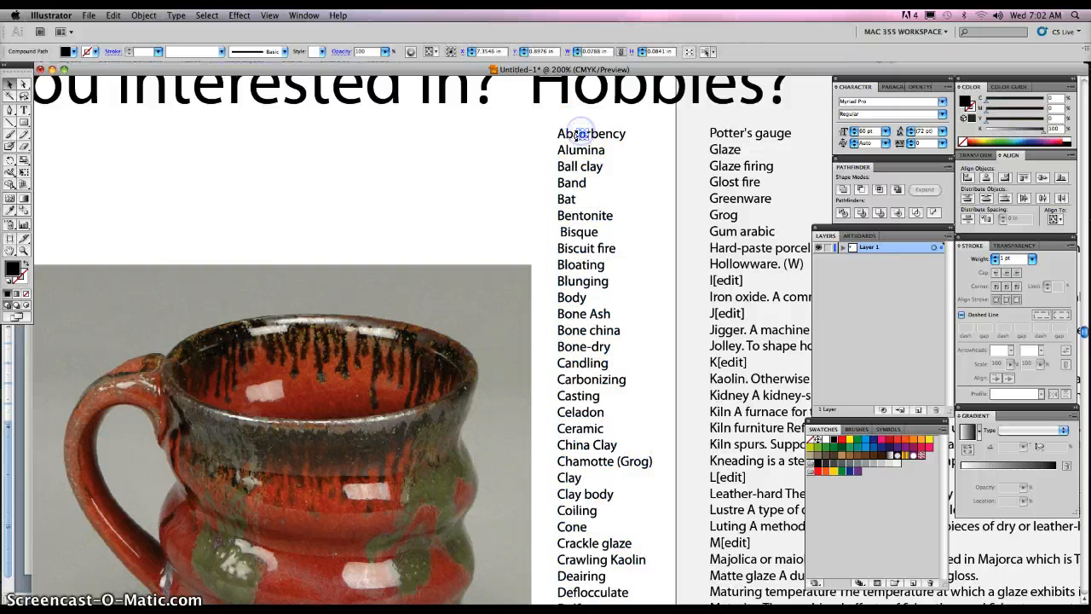
click(543, 135)
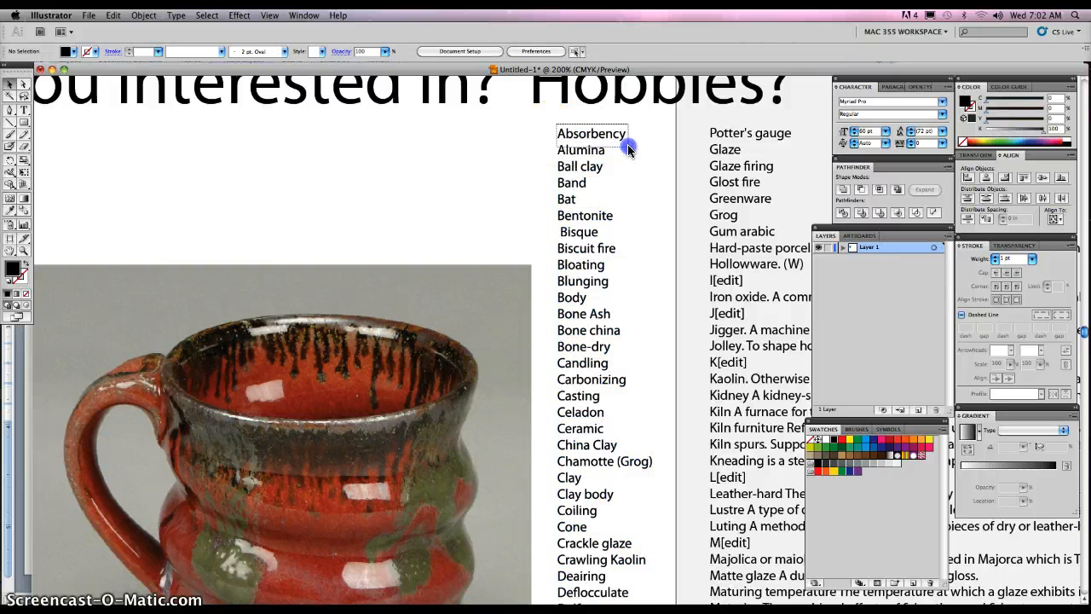
drag(628, 149, 628, 145)
click(516, 126)
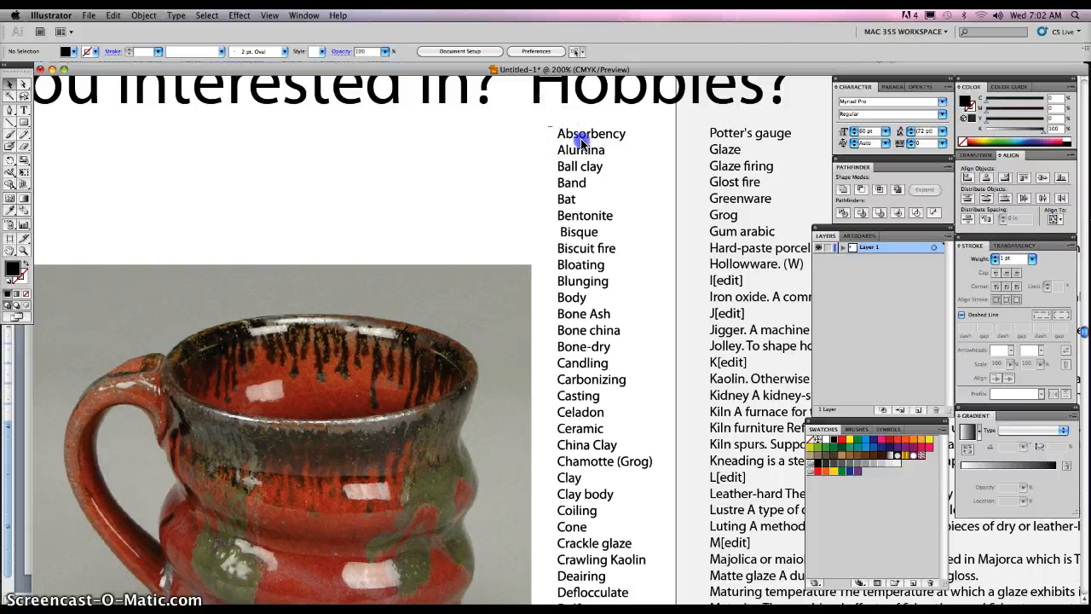
scroll(636, 577, down, 5)
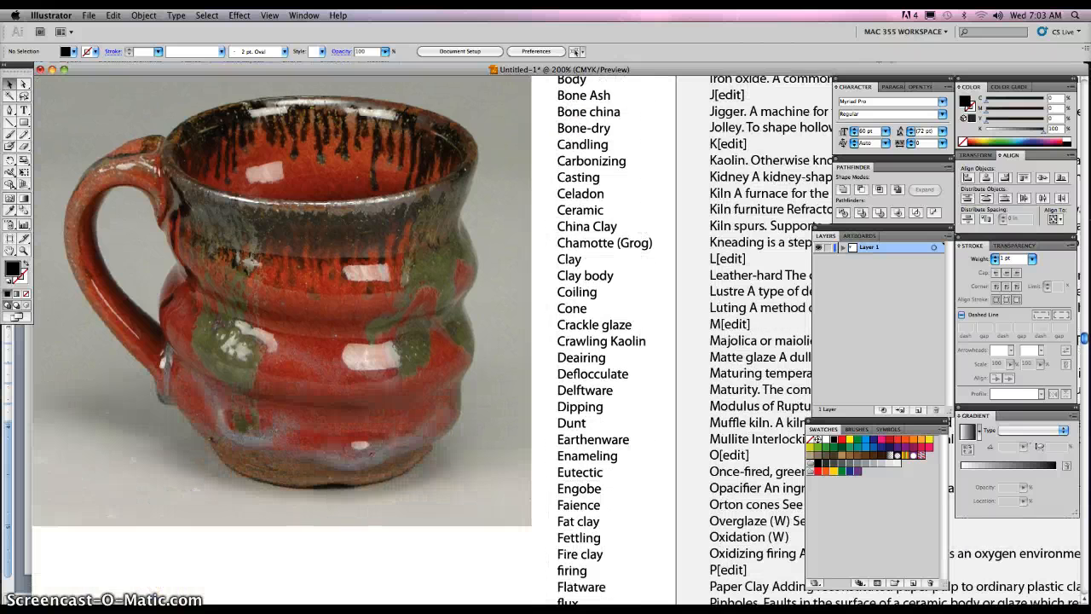
scroll(648, 517, down, 3)
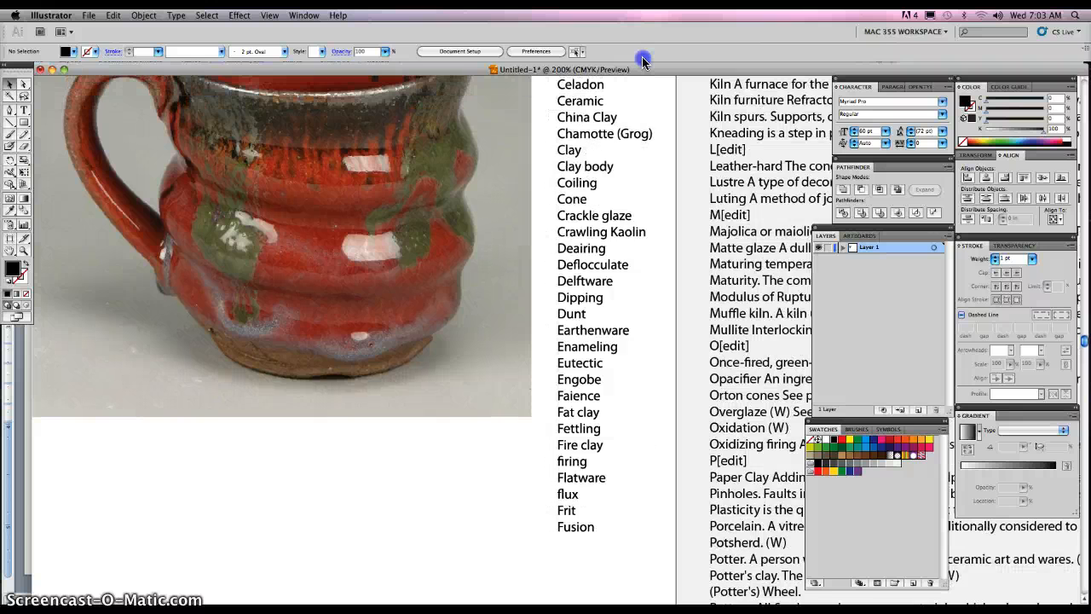
scroll(629, 100, up, 8)
drag(636, 143, 636, 141)
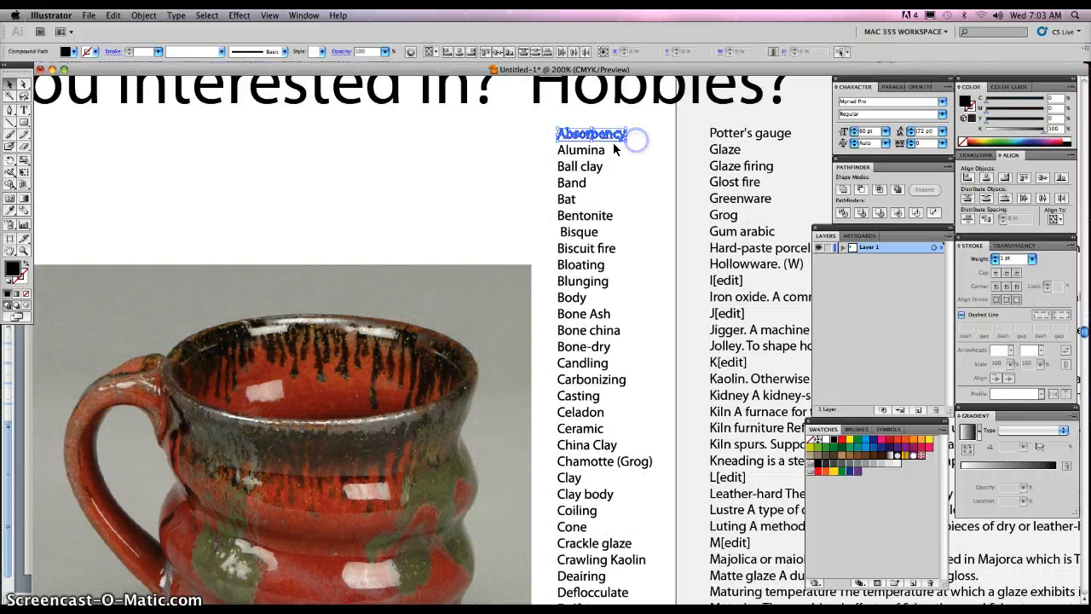
click(145, 15)
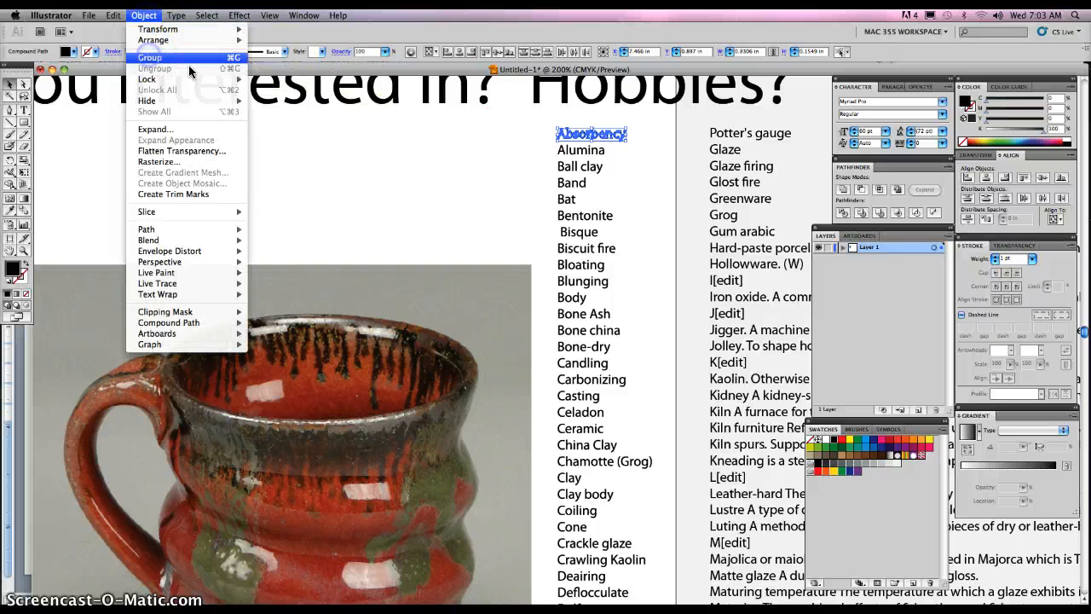
click(150, 57)
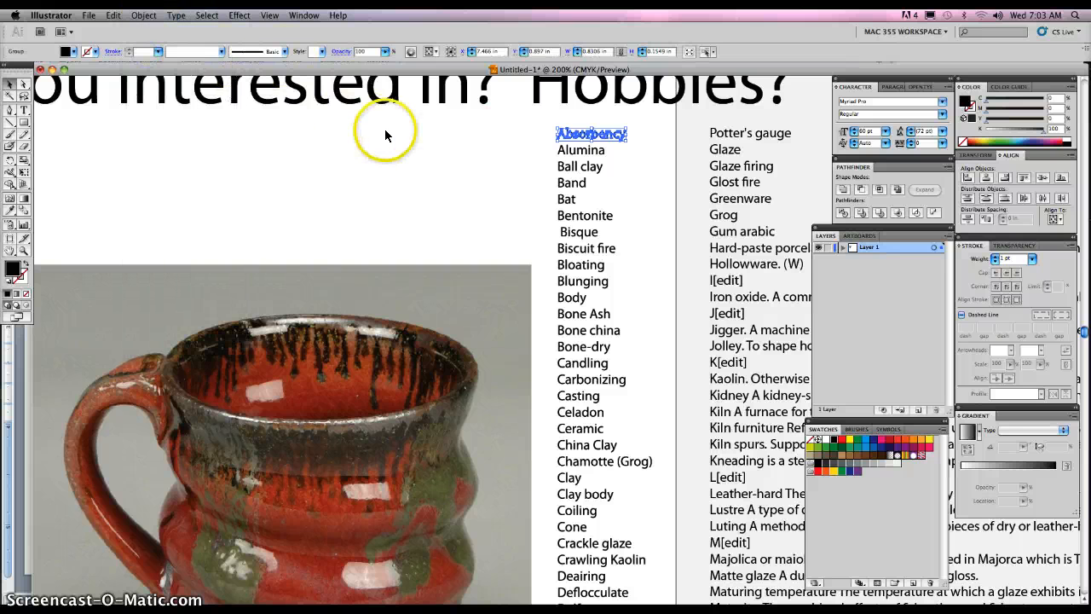
- Move the grouped word Absorbency out of the list into the blank area above the mug photo and deselect it
click(520, 142)
drag(510, 135, 469, 172)
click(443, 198)
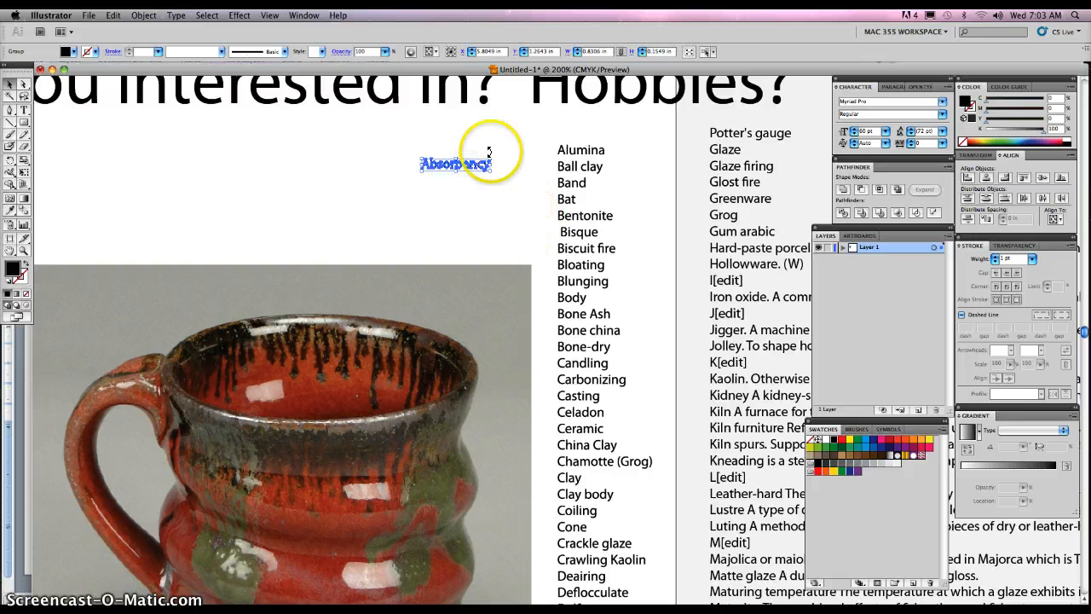
click(539, 229)
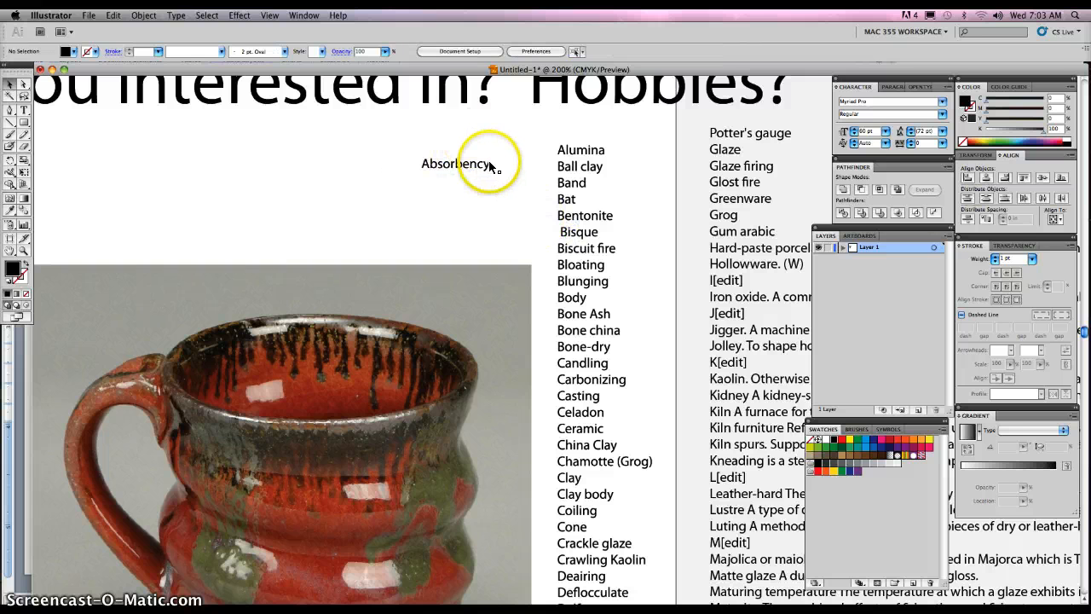
- Undo the word moves, grouping, ungrouping and outline conversion of the pottery word list, and deselect the list
key(super+z)
key(super+z)
key(super+z)
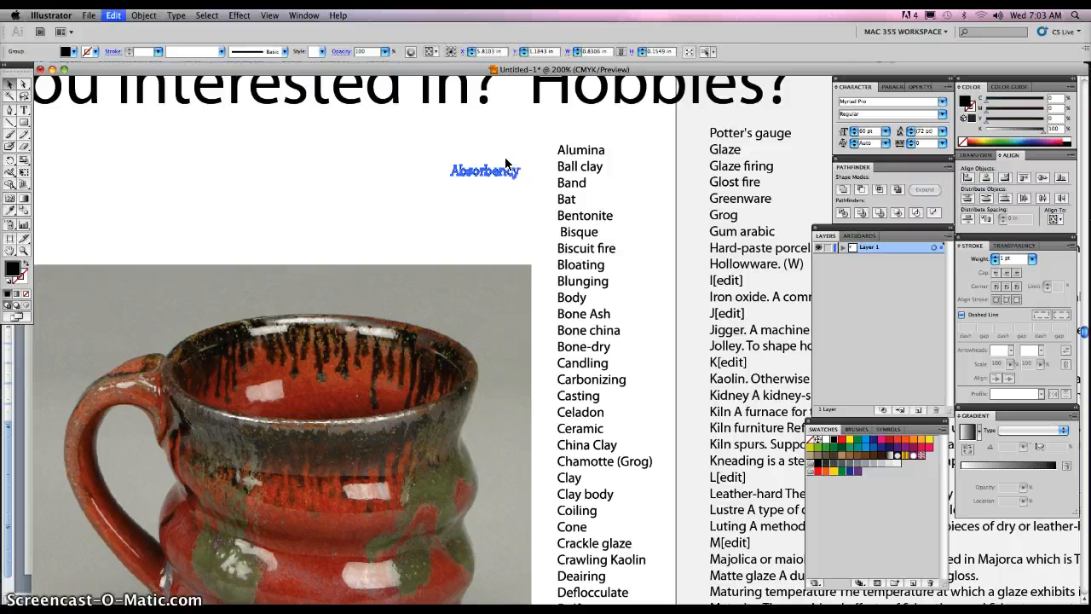
key(super+z)
key(super+z)
key(super+z)
key(super+z)
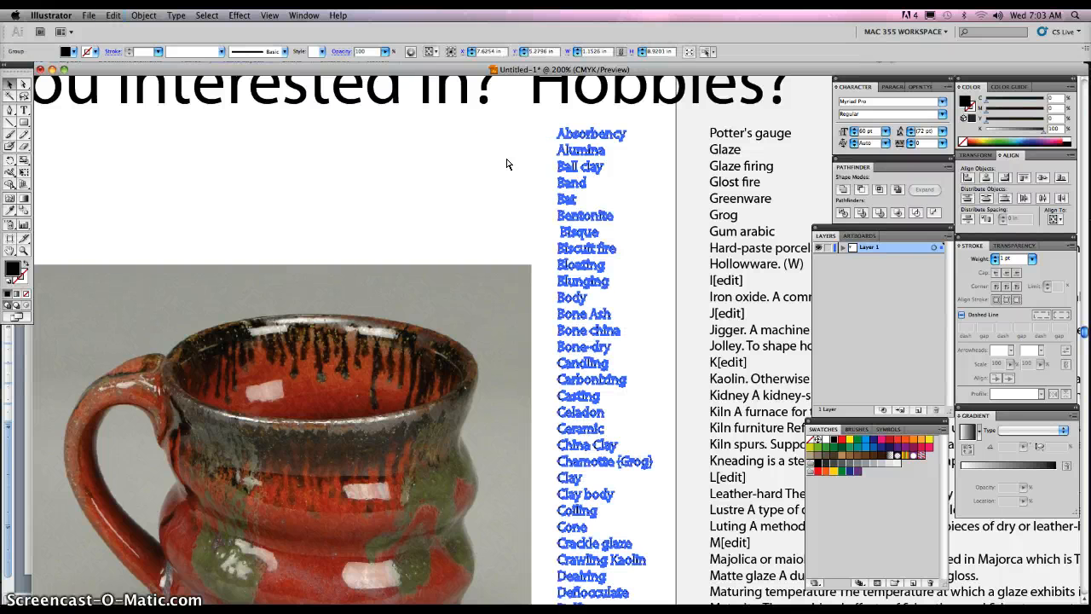
key(super+z)
key(super+z)
key(super+z)
key(super+z)
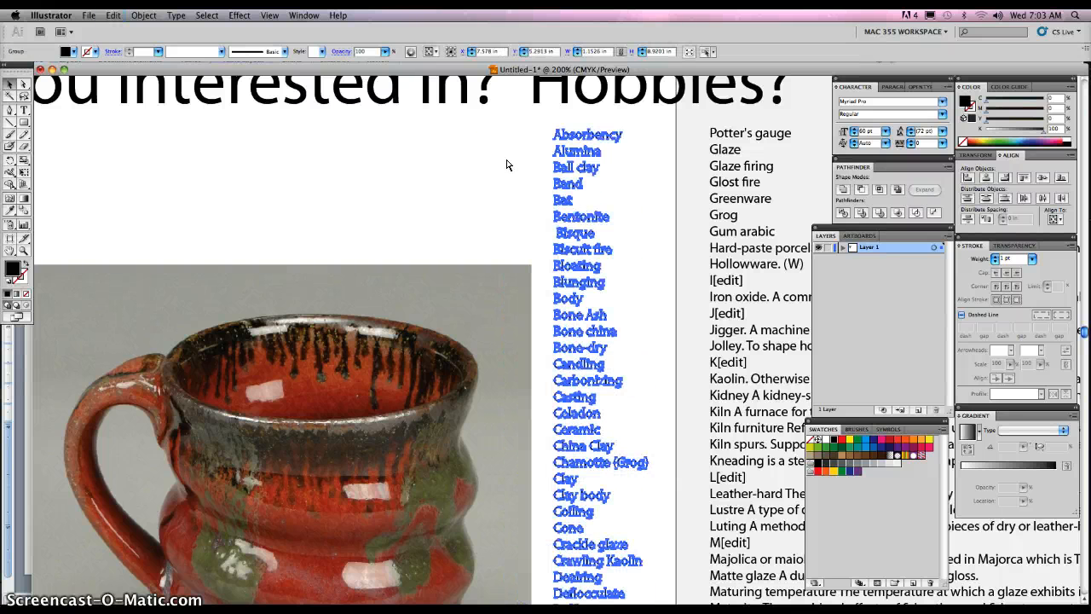
key(super+z)
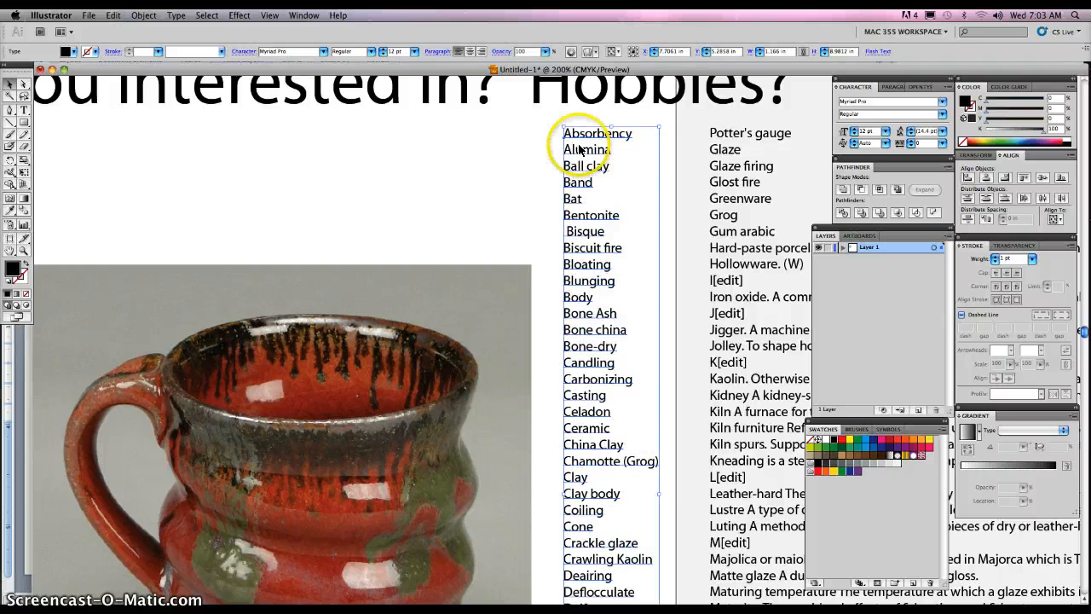
click(508, 189)
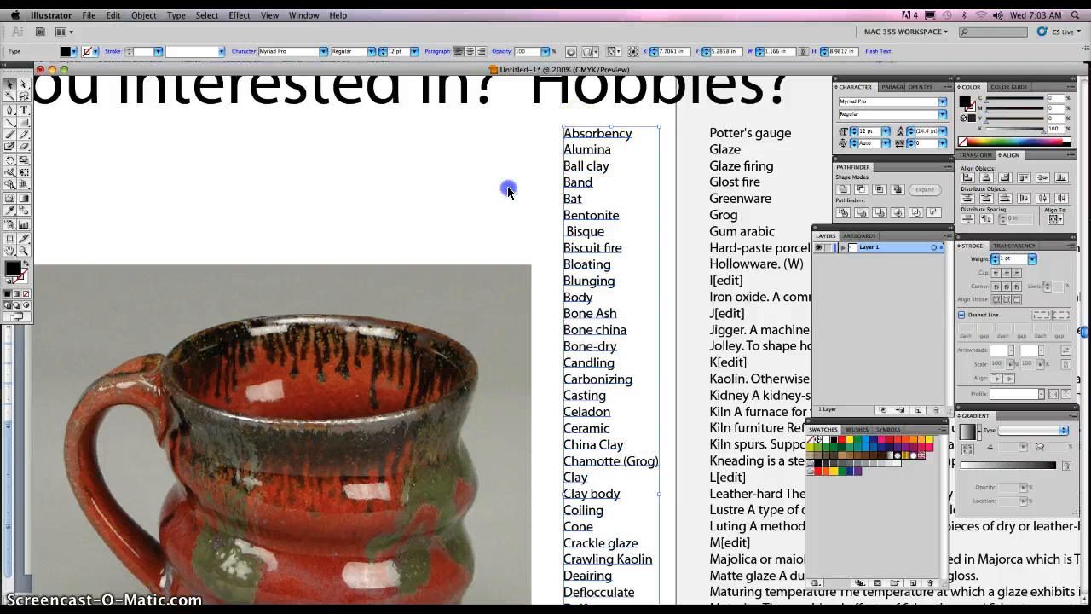
- Select the word Absorbency in the pottery list with the Type tool
click(24, 109)
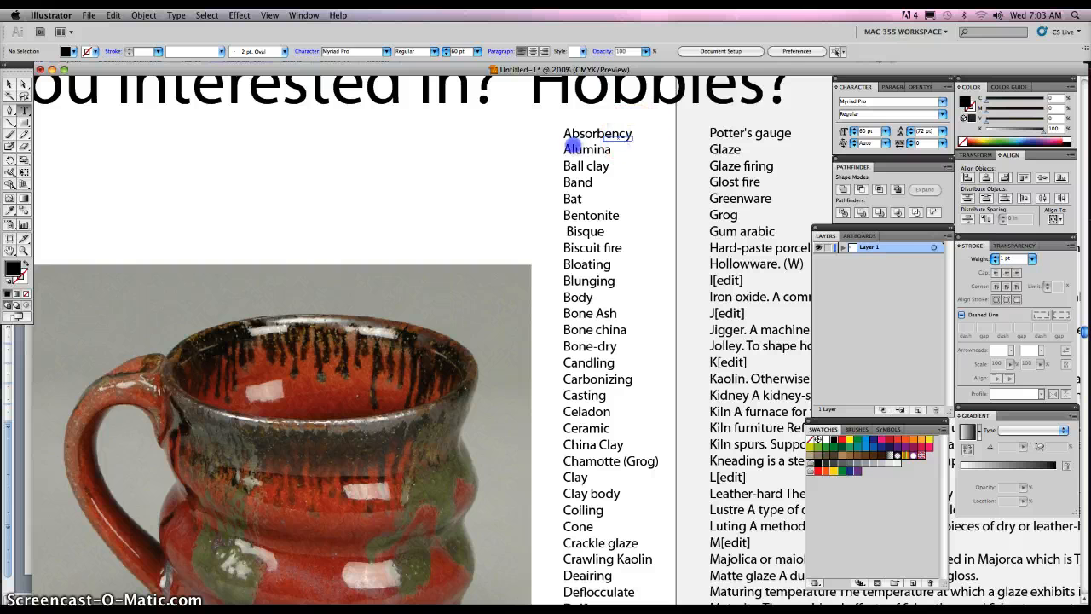
click(594, 140)
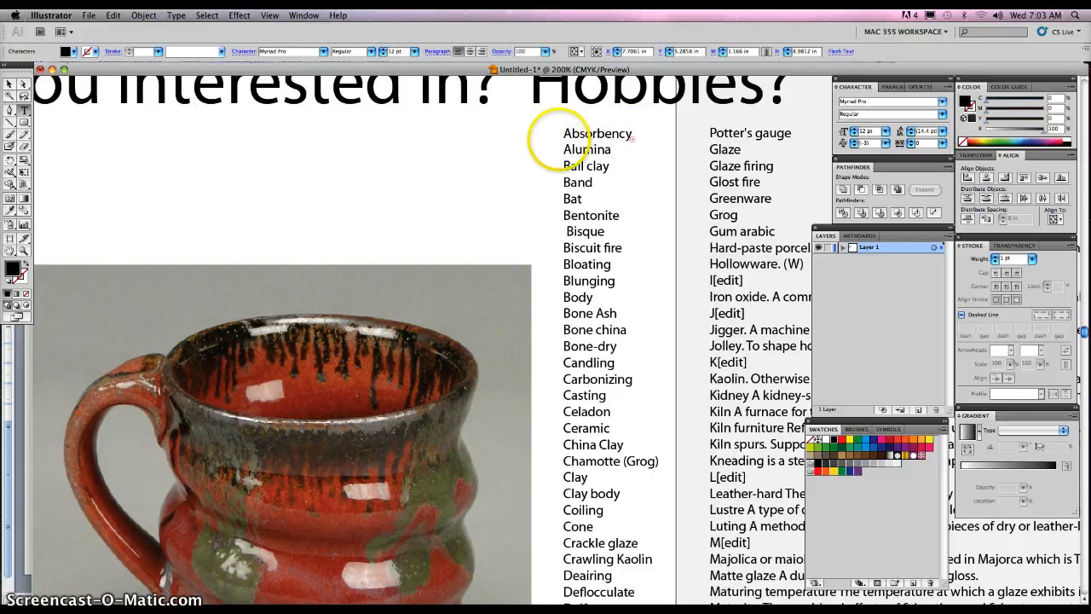
drag(631, 137, 632, 139)
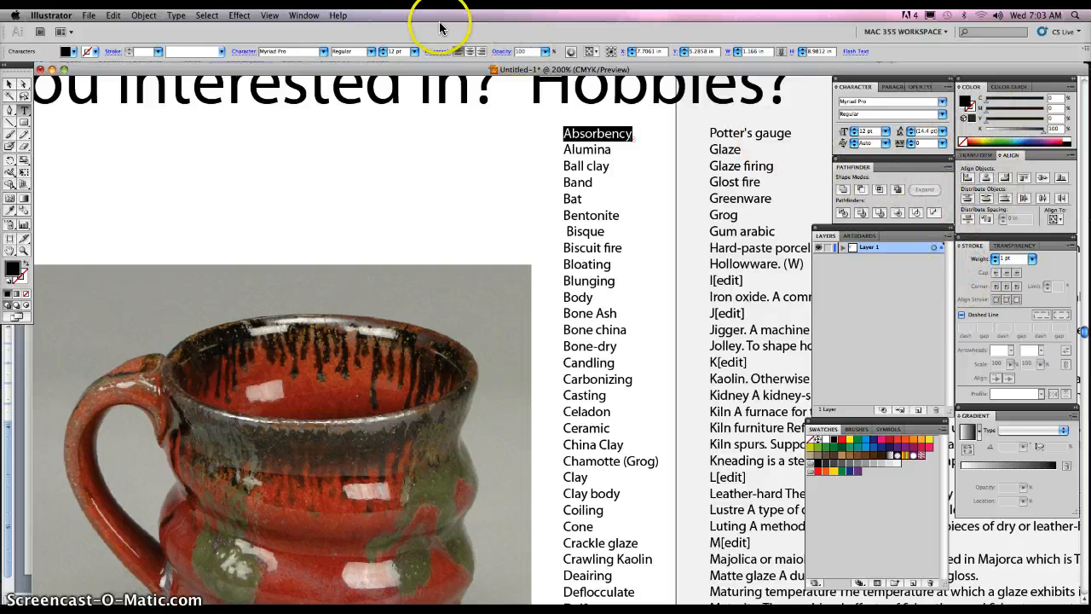
- Hide the Character panel and show it again while the word Absorbency stays selected
click(303, 15)
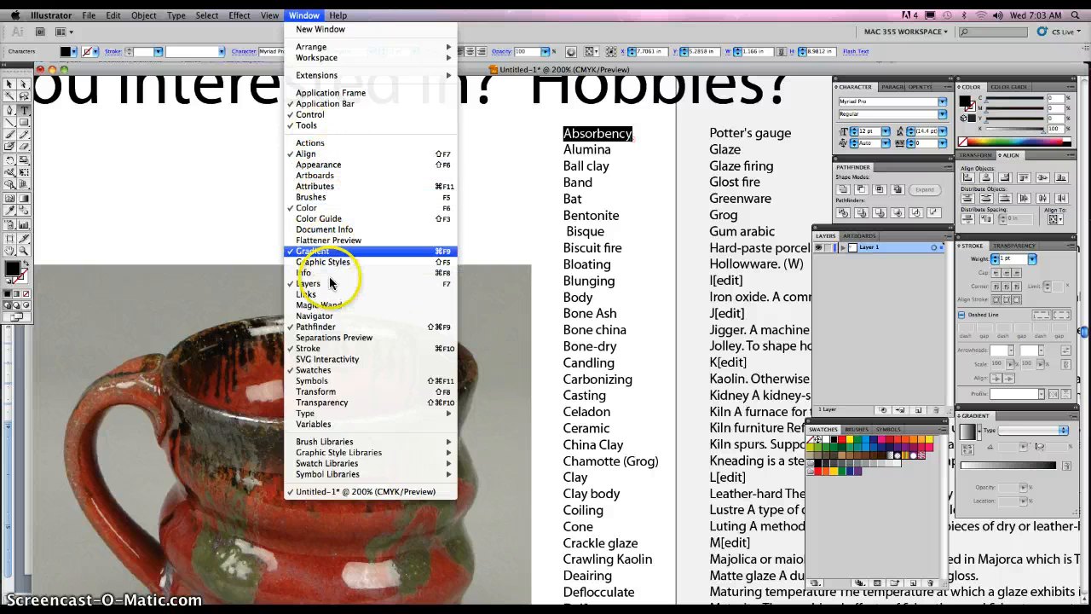
mouse_move(352, 413)
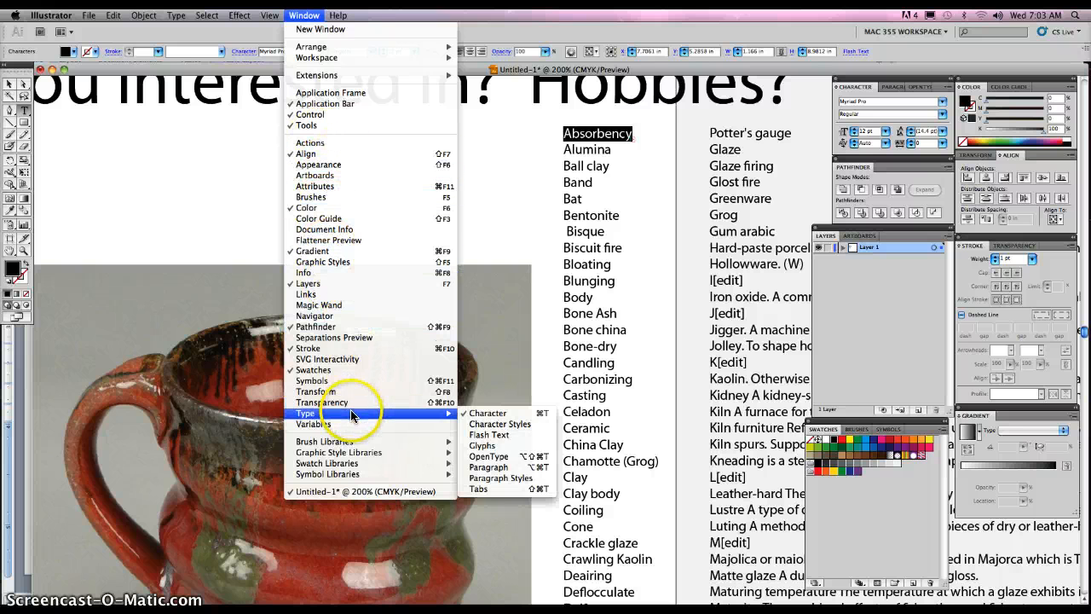
click(484, 413)
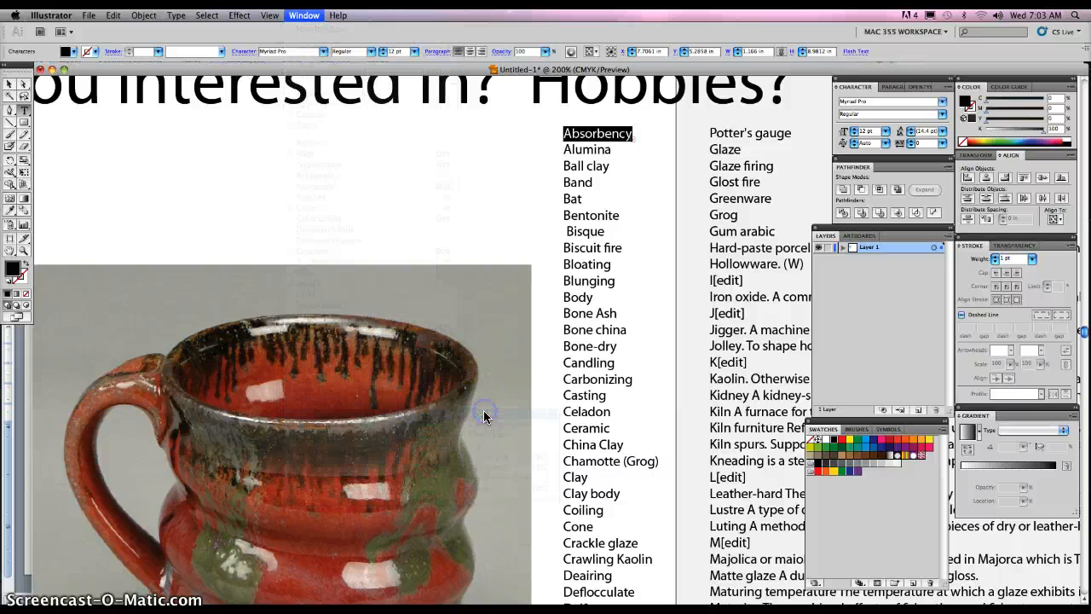
click(305, 15)
click(328, 111)
click(315, 15)
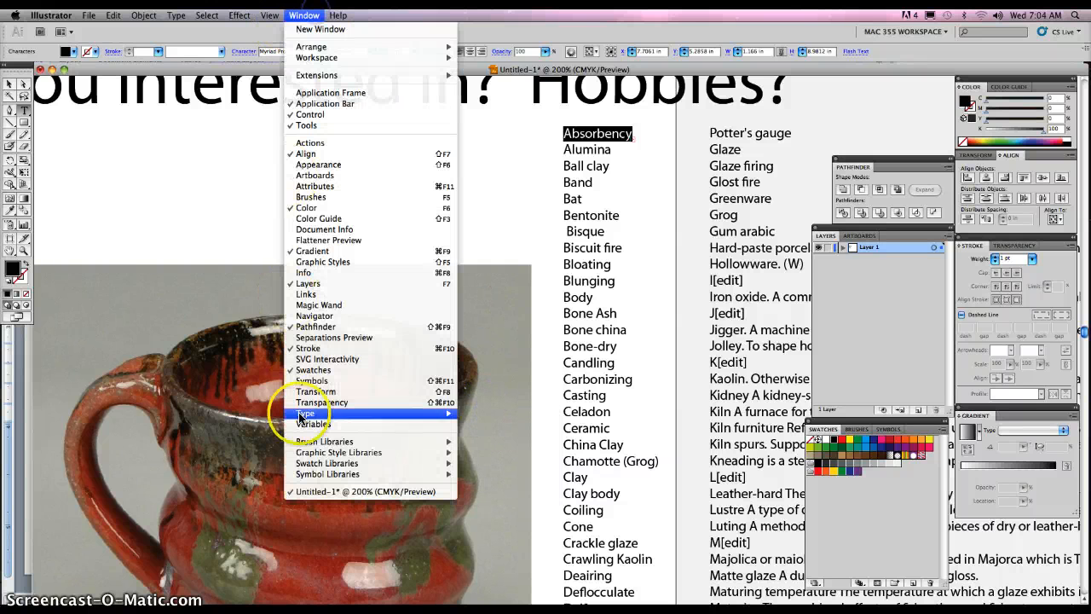
mouse_move(315, 414)
click(486, 413)
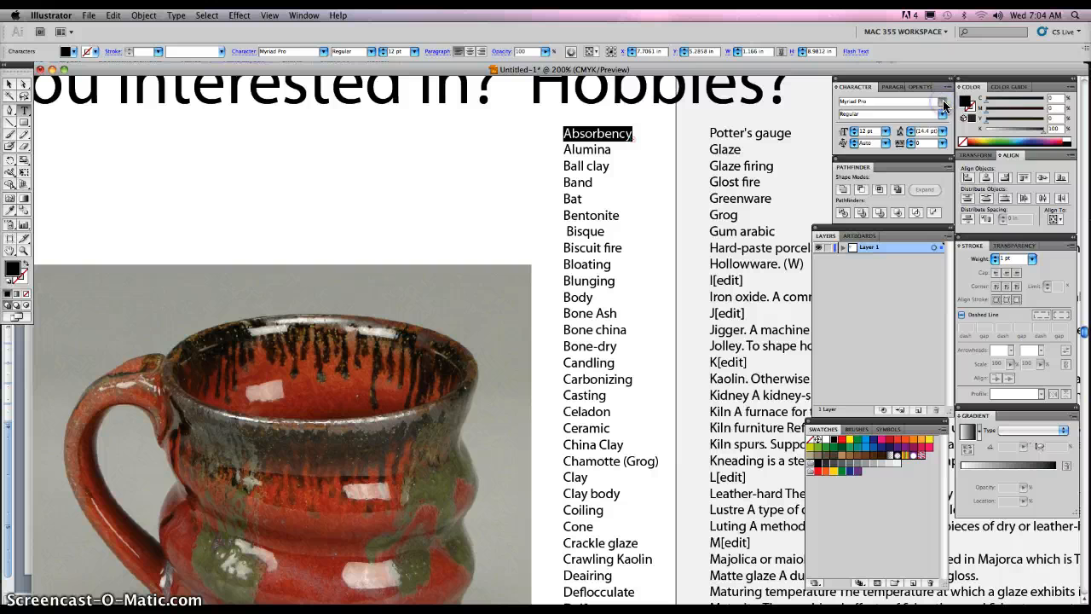
- Change the font of the selected word Absorbency to Star Jedi Rounded
click(944, 103)
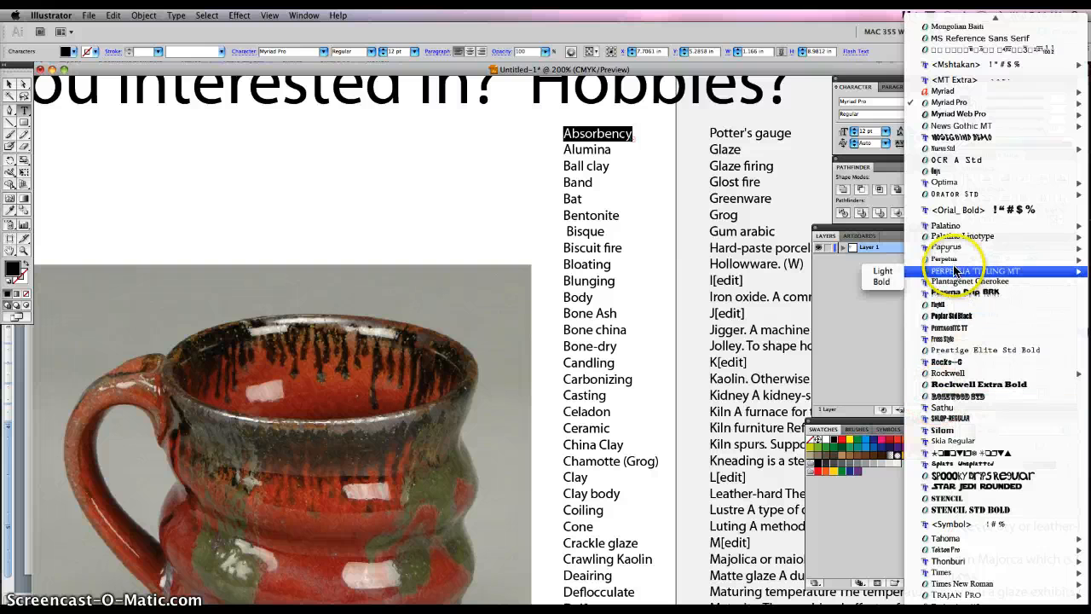
mouse_move(950, 237)
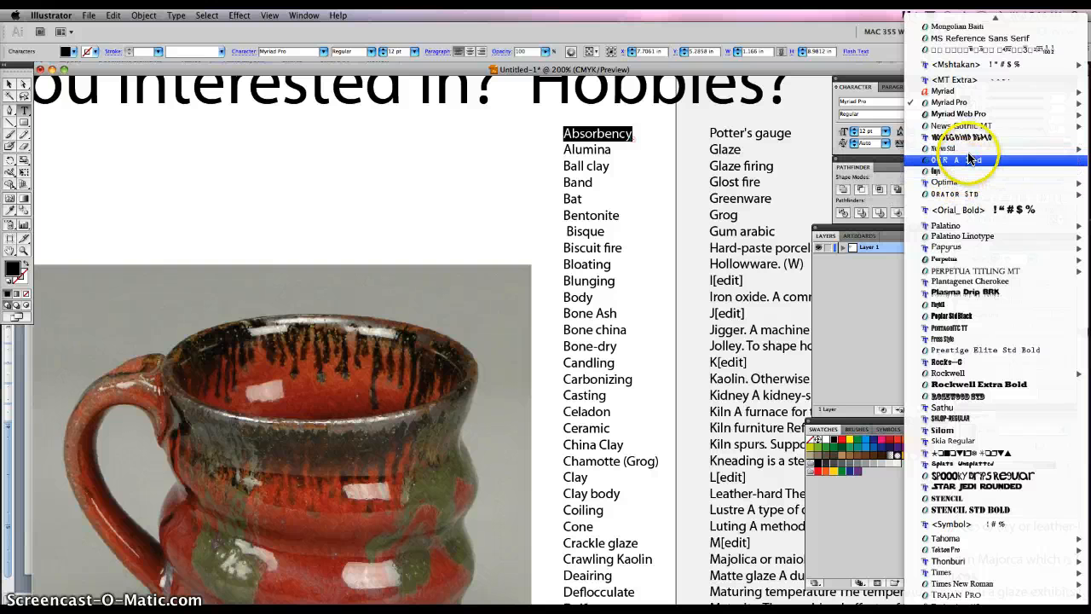
mouse_move(969, 135)
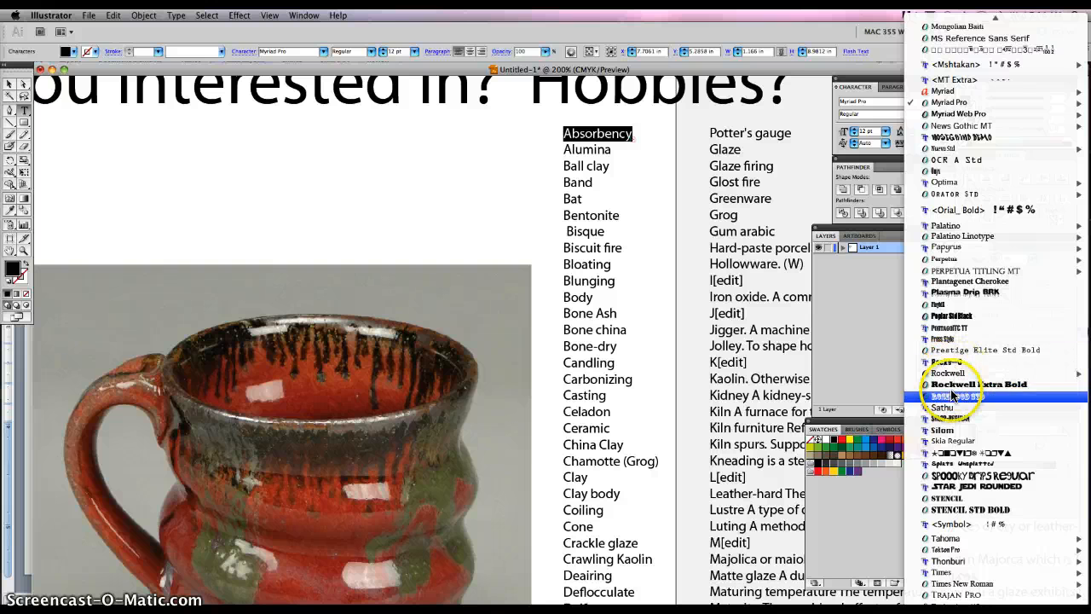
click(961, 487)
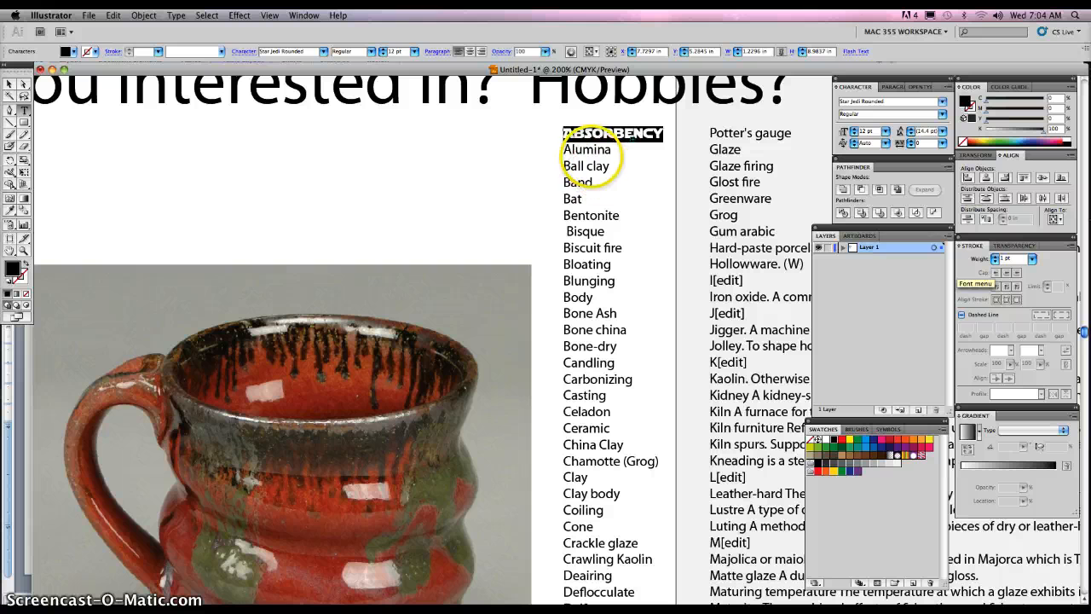
- Try the Zapfino font on the selected word Absorbency, then settle on Ayuthaya and finish editing the text
click(943, 101)
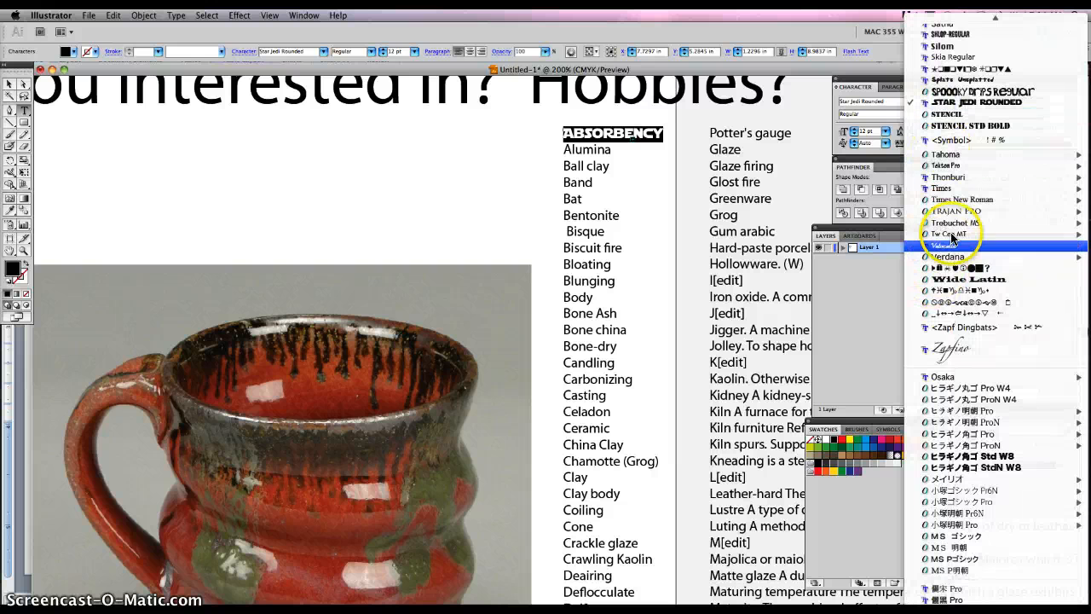
click(949, 357)
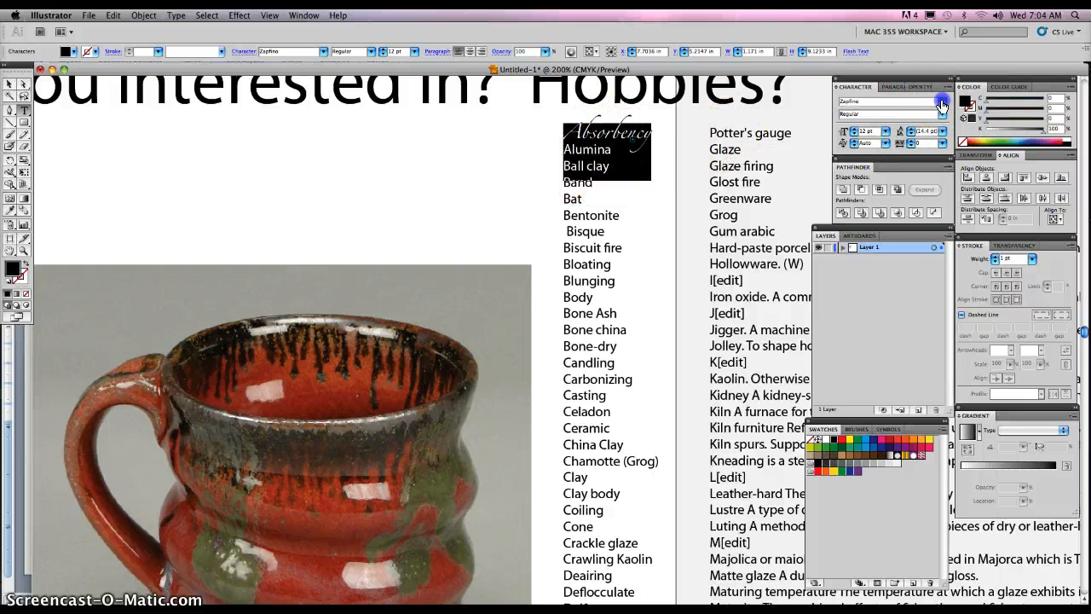
click(941, 103)
mouse_move(949, 187)
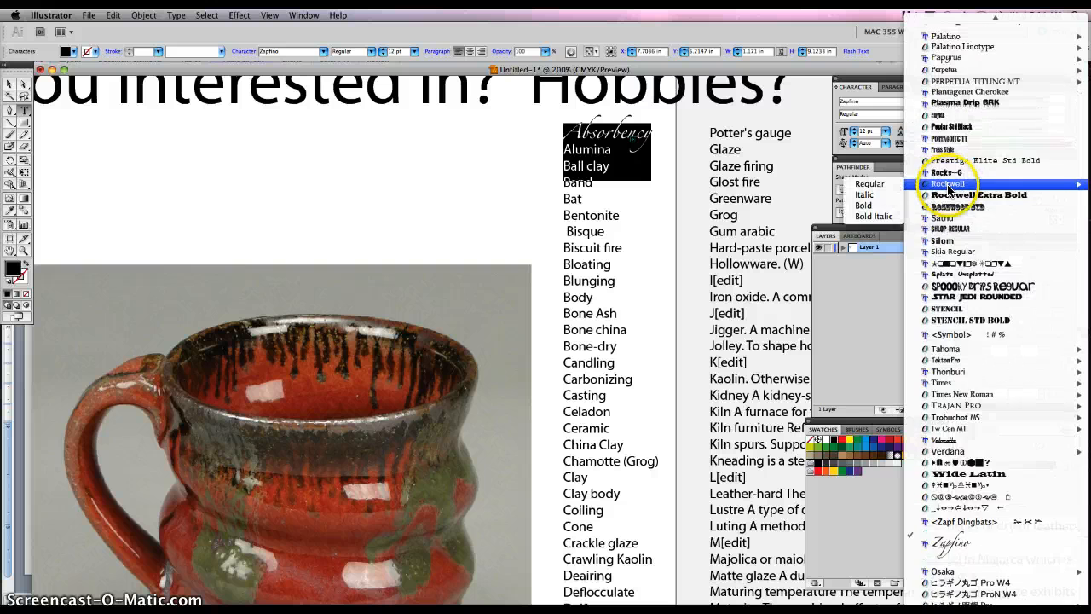
scroll(946, 188, up, 20)
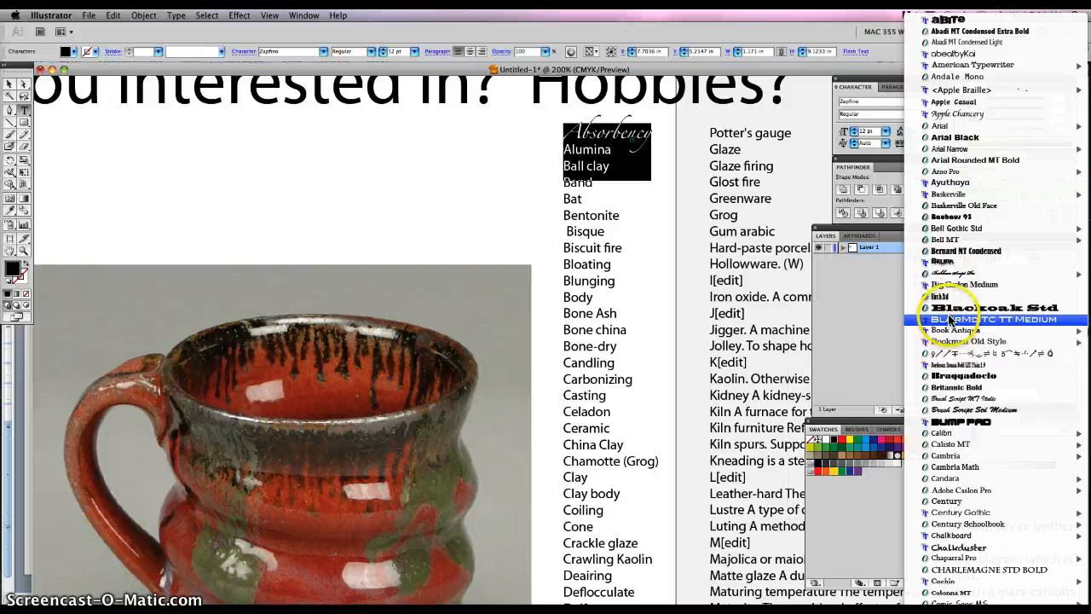
click(959, 188)
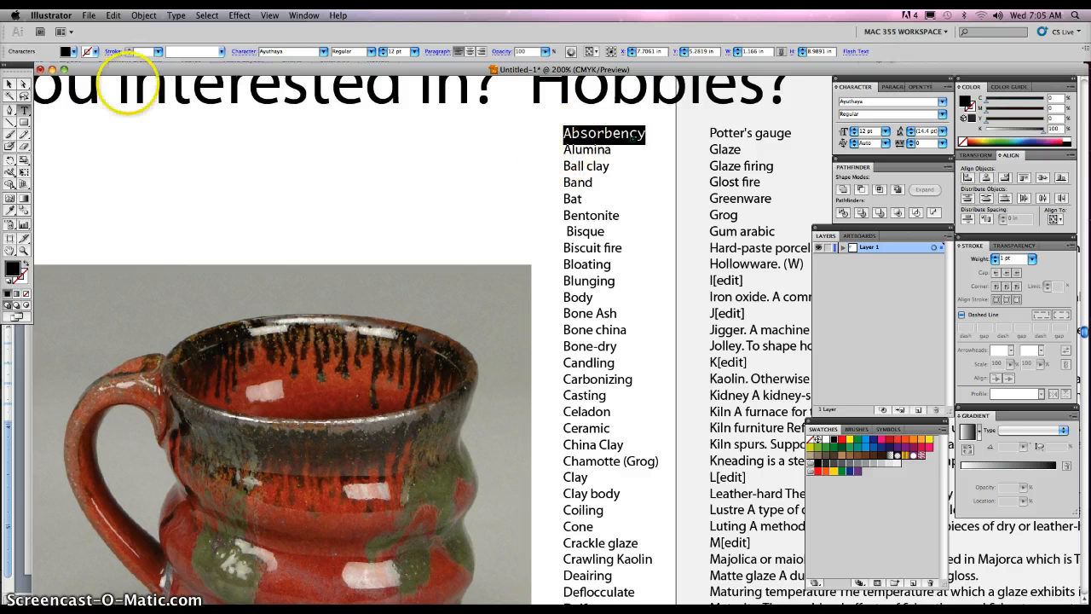
key(Escape)
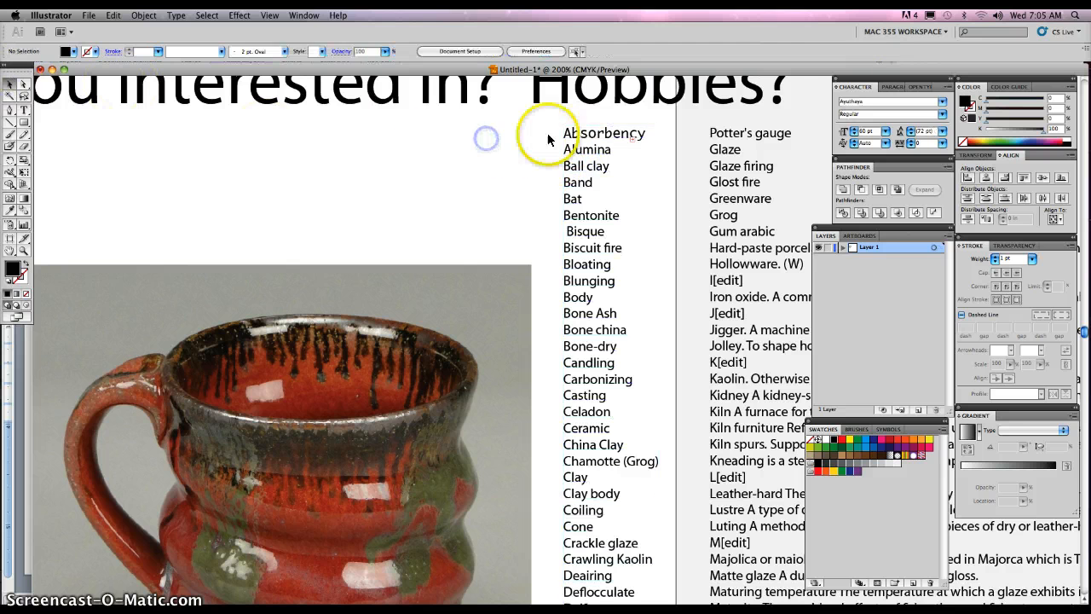
- Copy the word Absorbency from the pottery list and delete it from the list
click(563, 132)
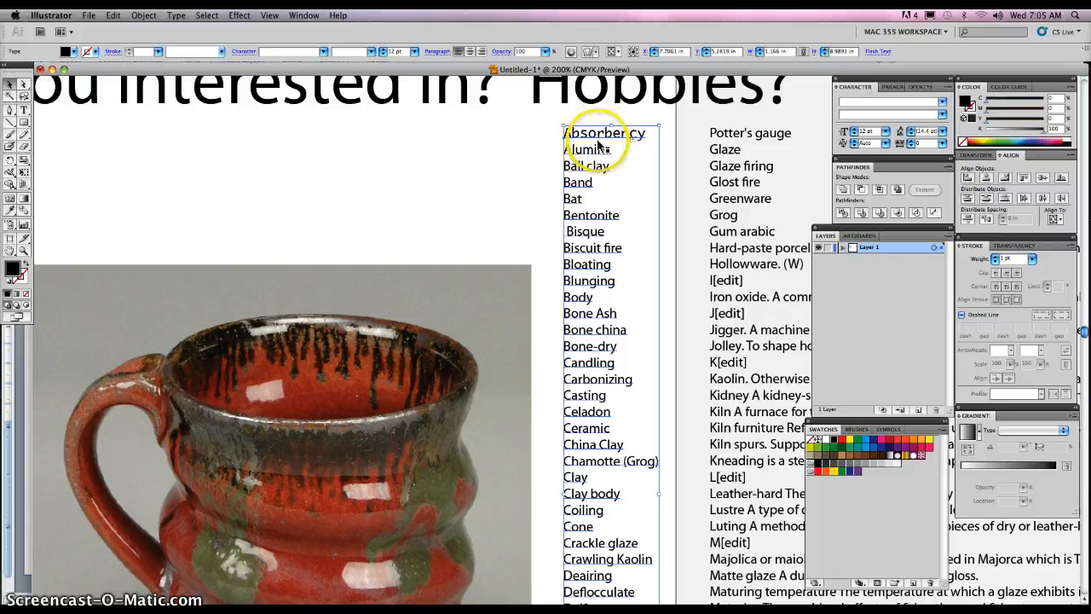
click(23, 110)
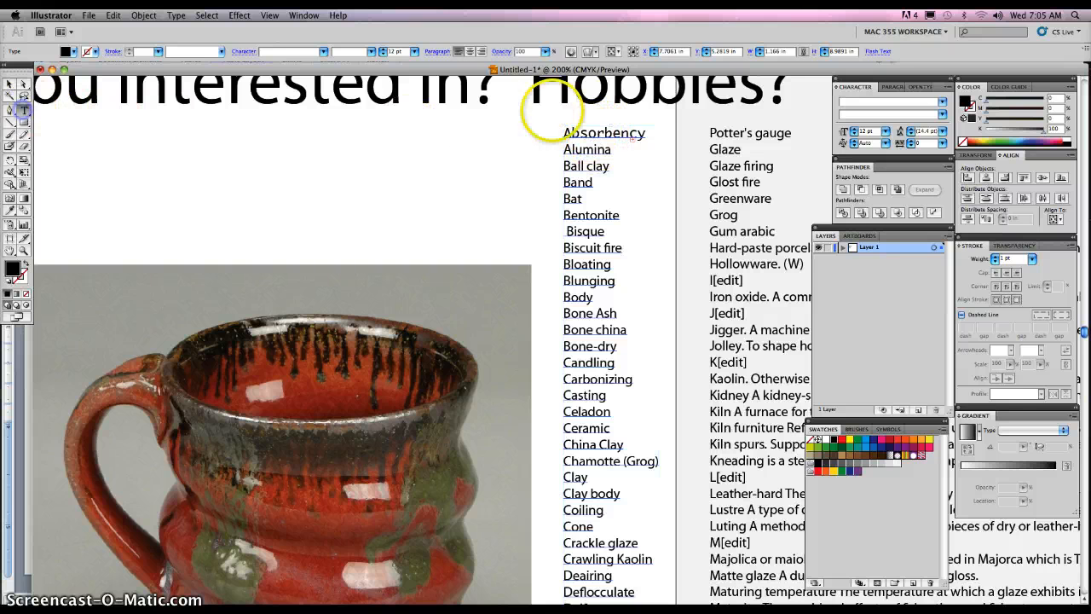
drag(641, 132, 546, 137)
key(ctrl+c)
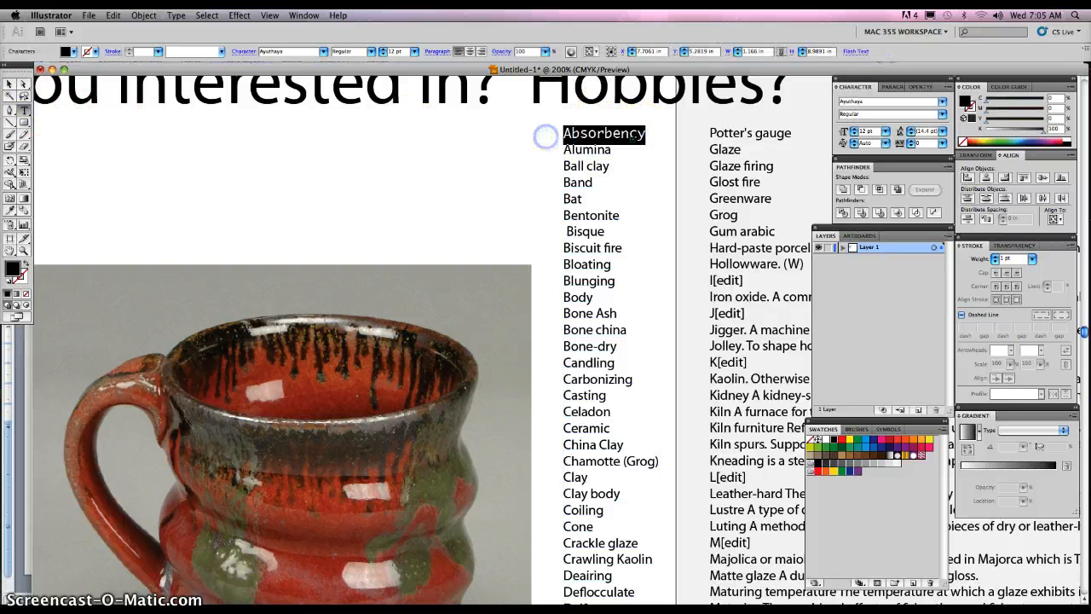
key(BackSpace)
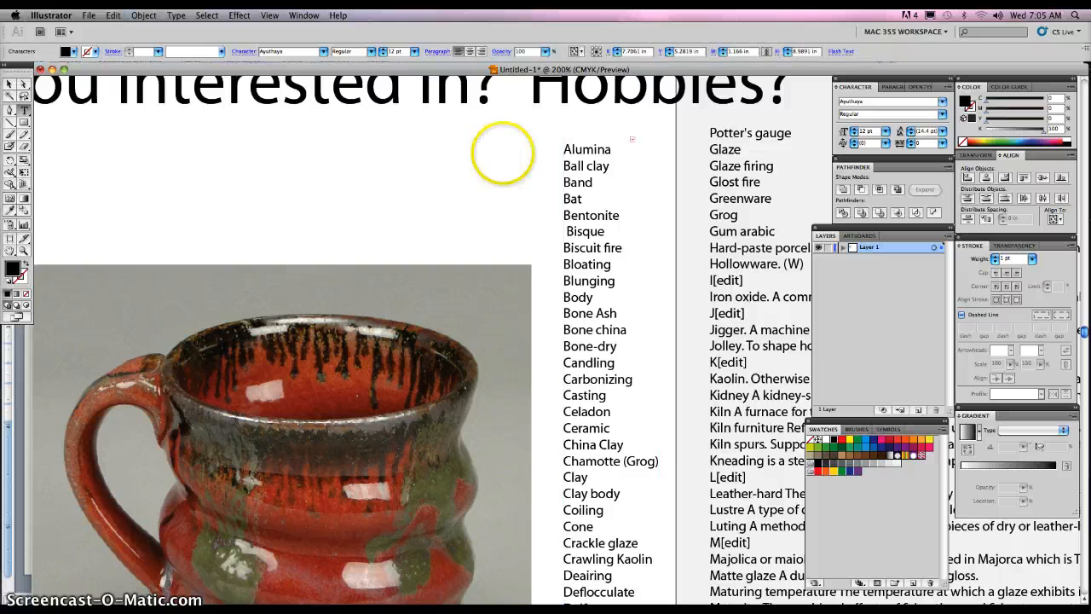
- Paste Absorbency as a separate text object and place it in the blank area above the mug photo
click(8, 84)
click(287, 133)
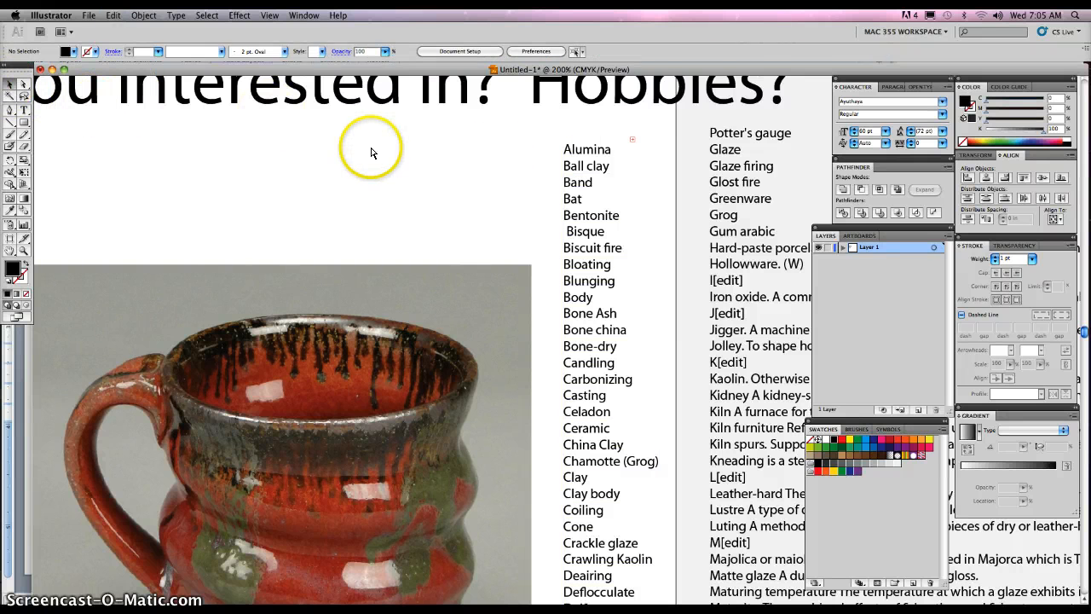
key(ctrl+v)
drag(535, 345, 380, 157)
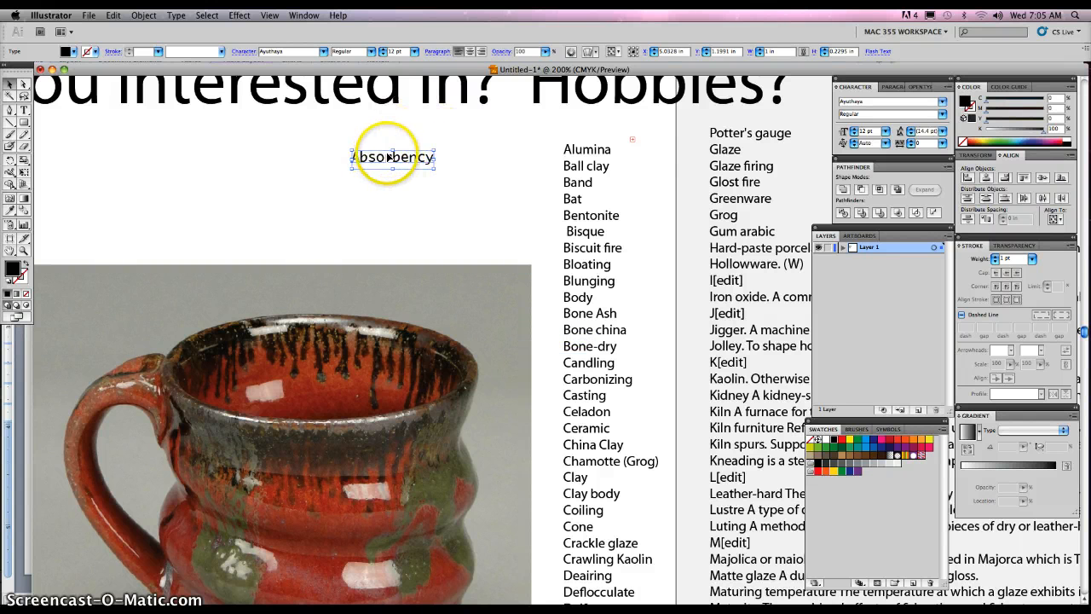
- Convert the separate word Absorbency to outlines and move it slightly down toward the mug photo
click(143, 15)
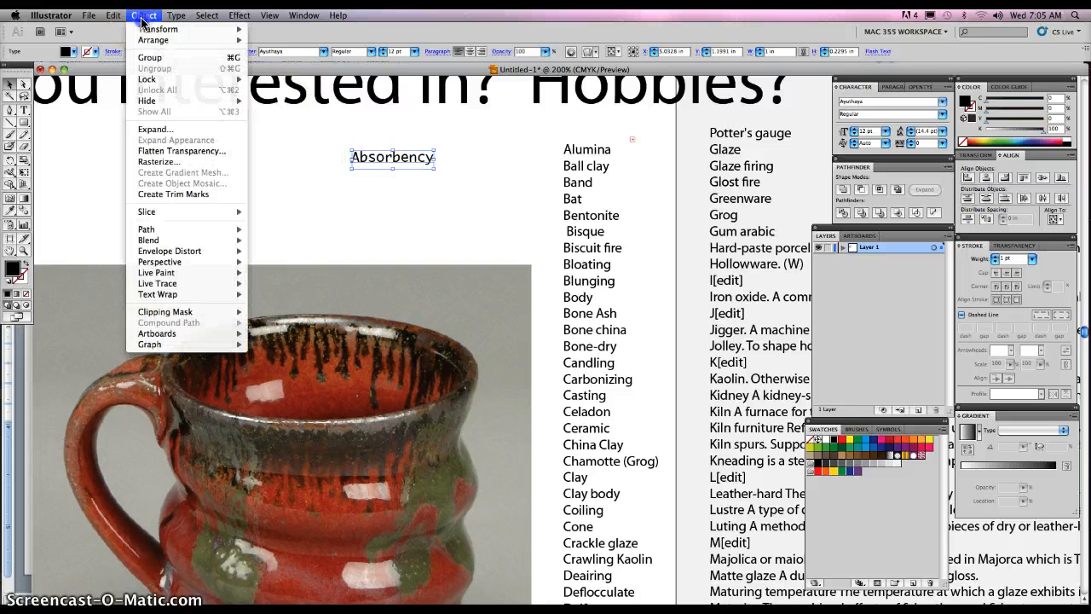
mouse_move(175, 17)
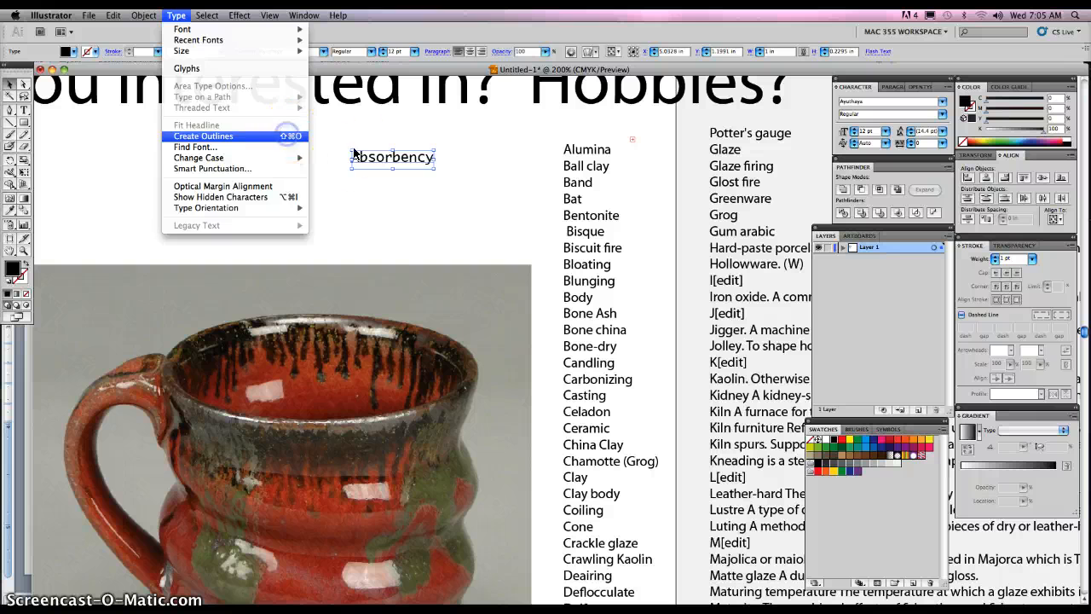
click(290, 136)
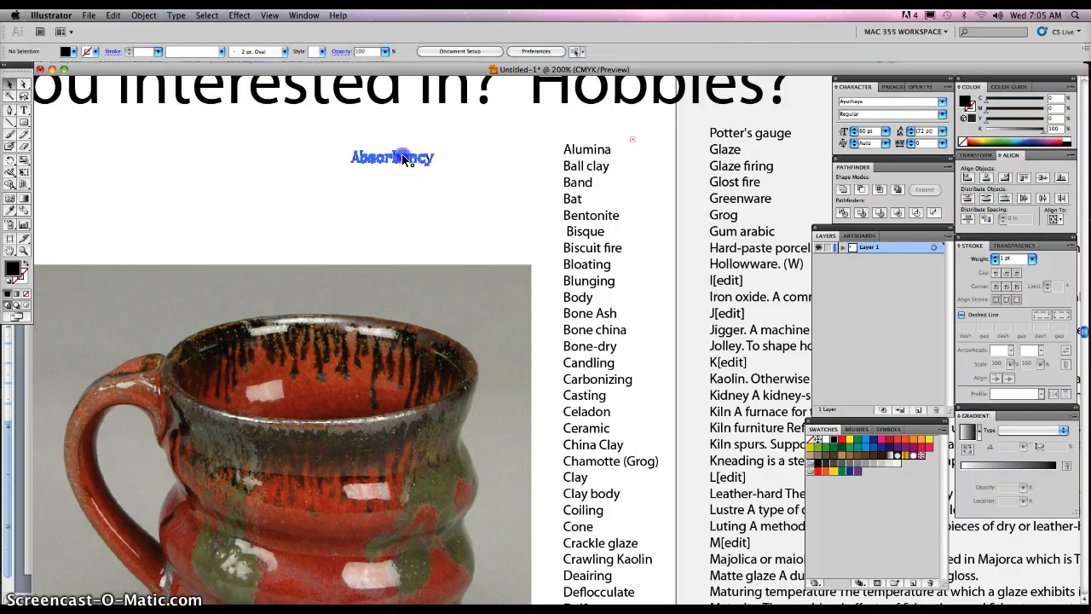
mouse_move(433, 166)
mouse_down()
mouse_move(469, 181)
mouse_move(427, 184)
mouse_up()
click(453, 201)
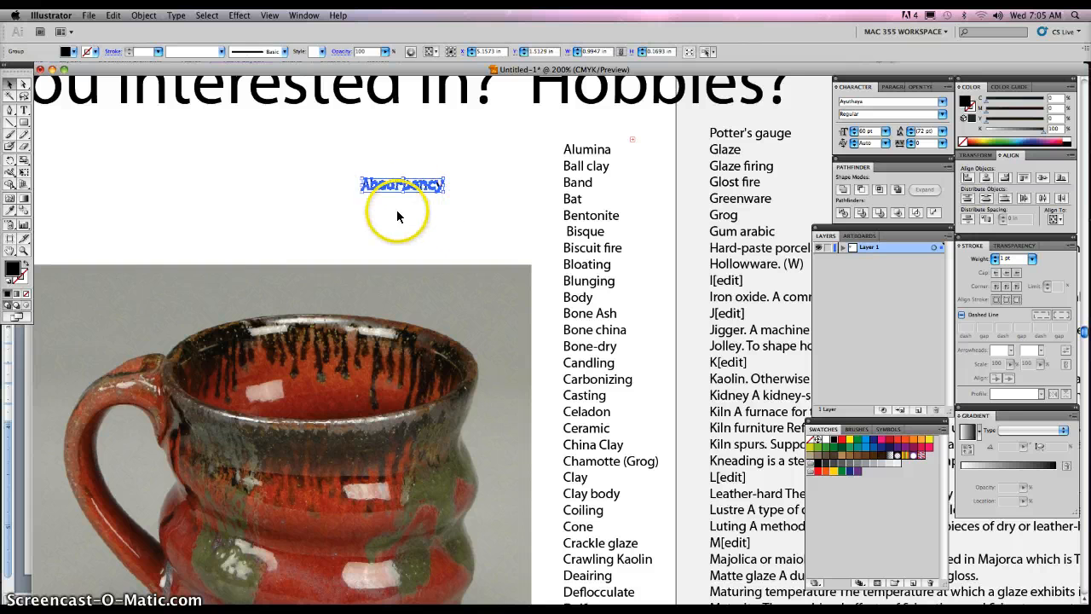
- Lower the opacity of the mug photo to 40%
click(331, 330)
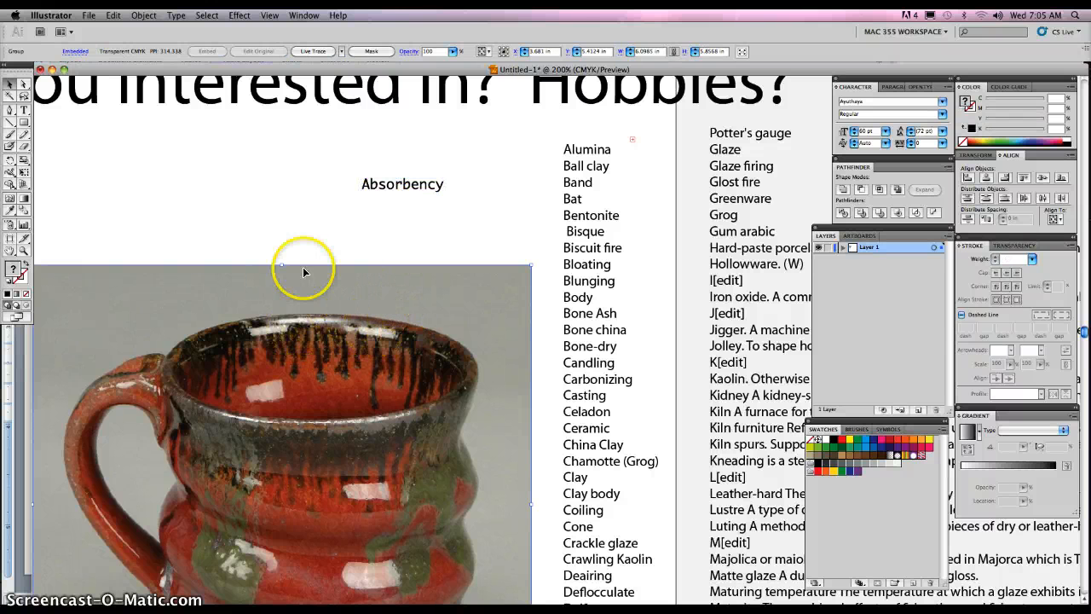
click(452, 52)
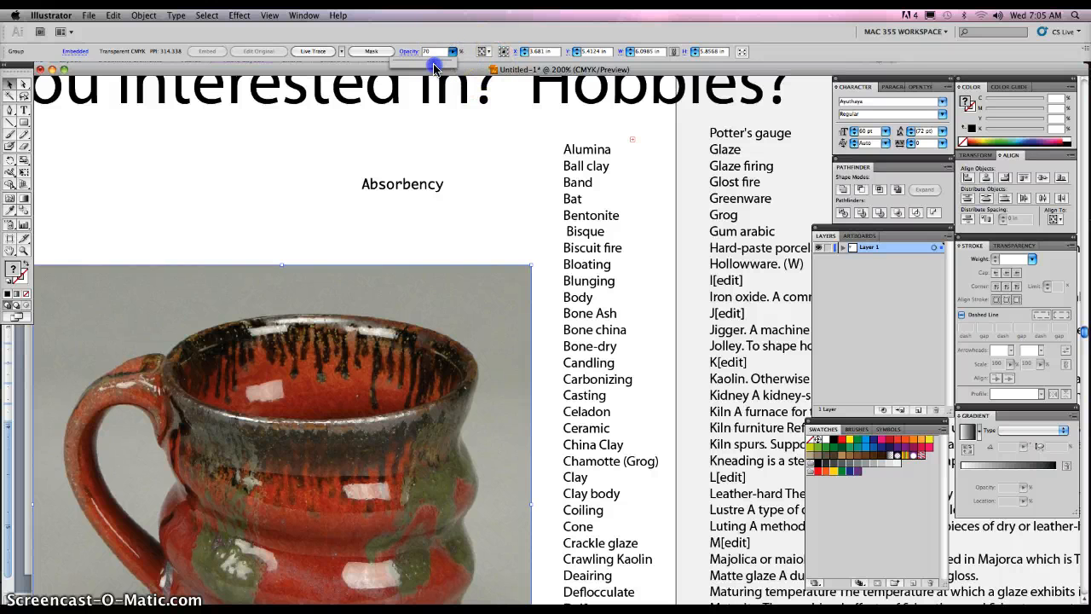
drag(435, 68, 409, 68)
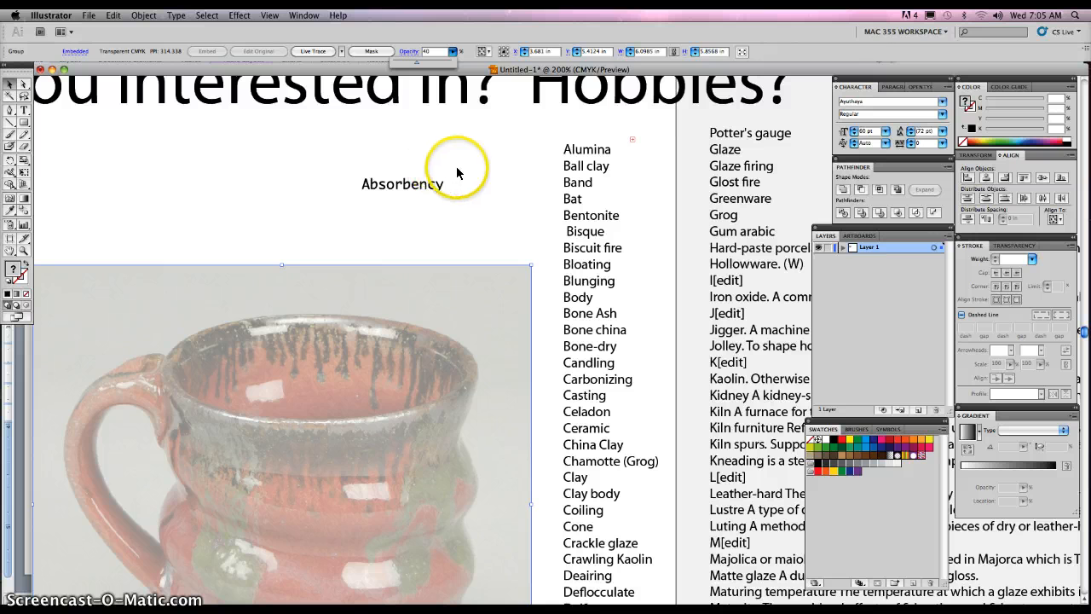
- Move the outlined word Absorbency just above the mug photo and apply an envelope mesh with 4 rows and 4 columns
drag(397, 182, 325, 228)
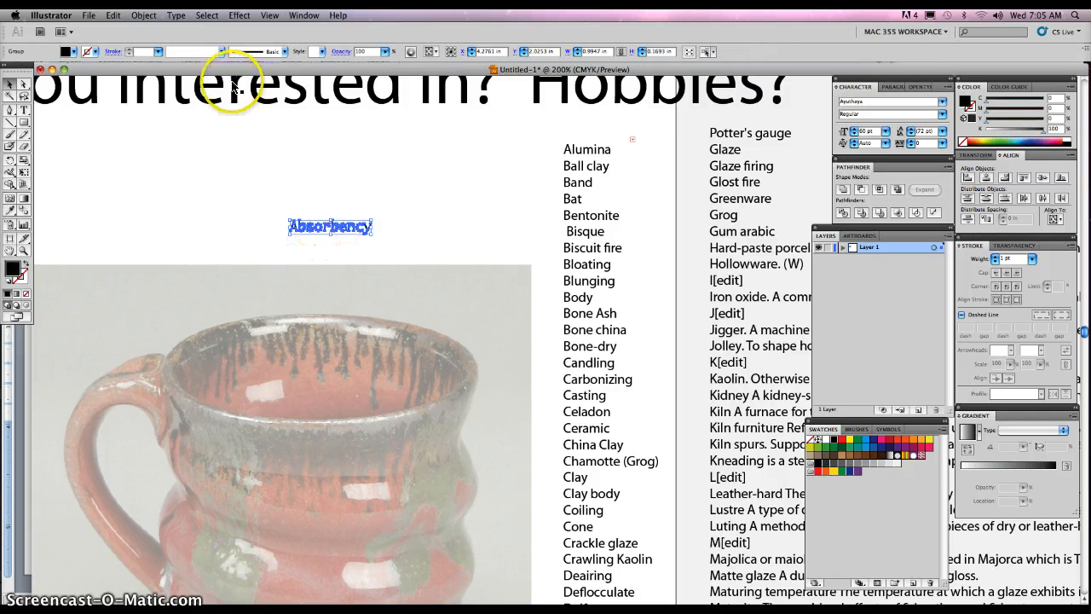
click(175, 15)
mouse_move(177, 28)
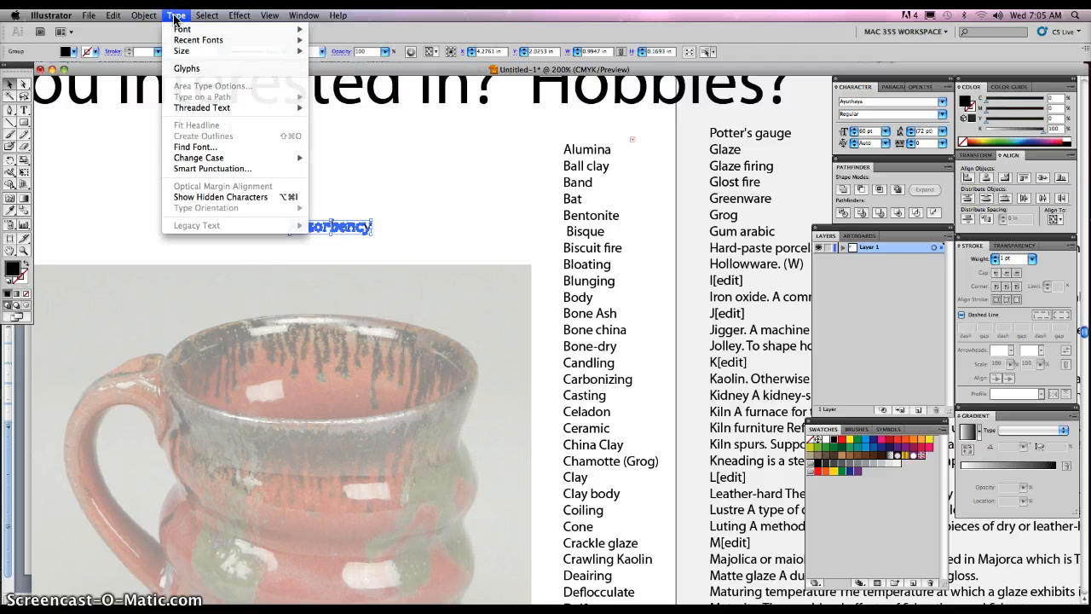
mouse_move(143, 15)
mouse_move(194, 264)
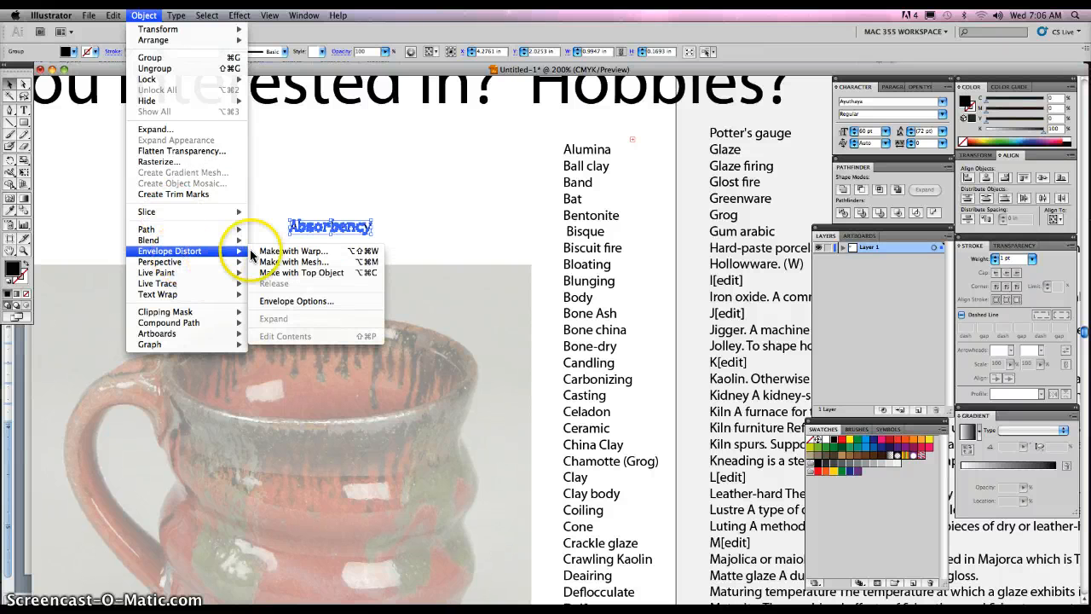
click(288, 265)
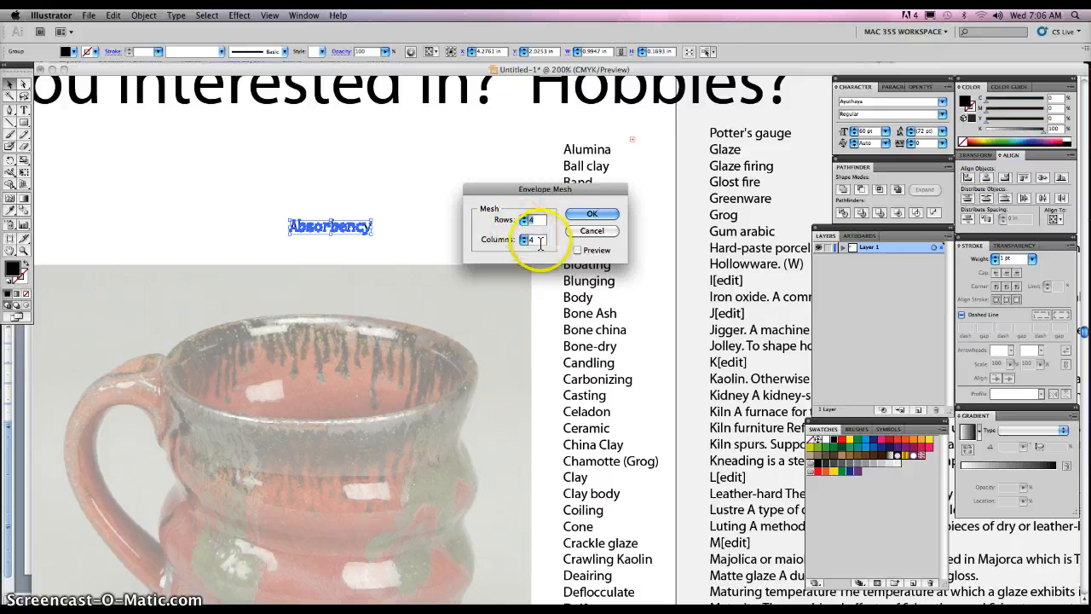
click(588, 215)
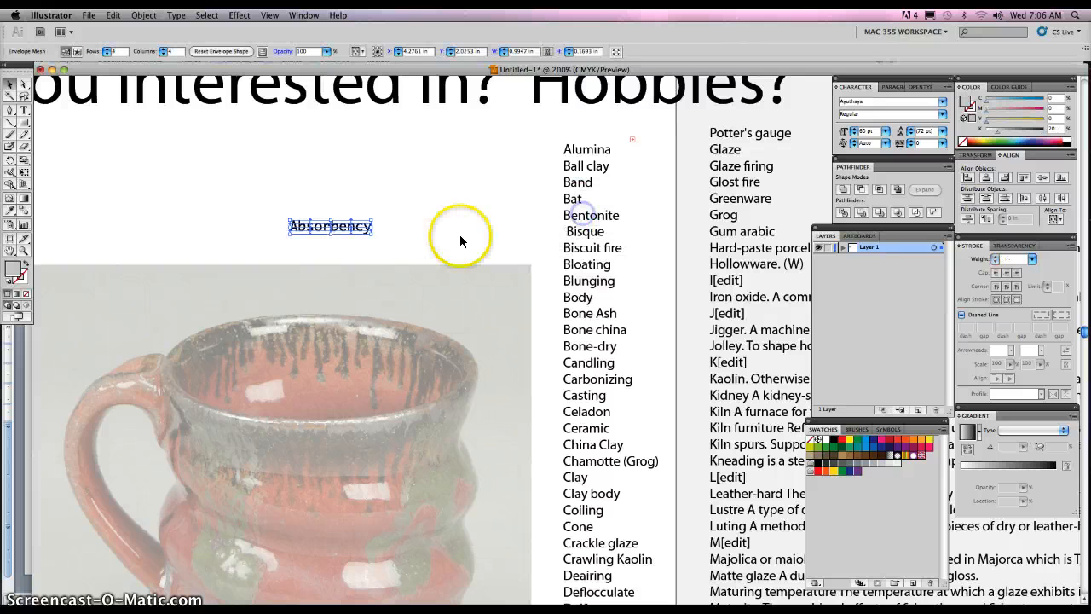
- Place Absorbency just below the mug's front rim near the handle and enlarge it to about 1.15 by 0.41 in
click(348, 231)
drag(348, 232, 175, 407)
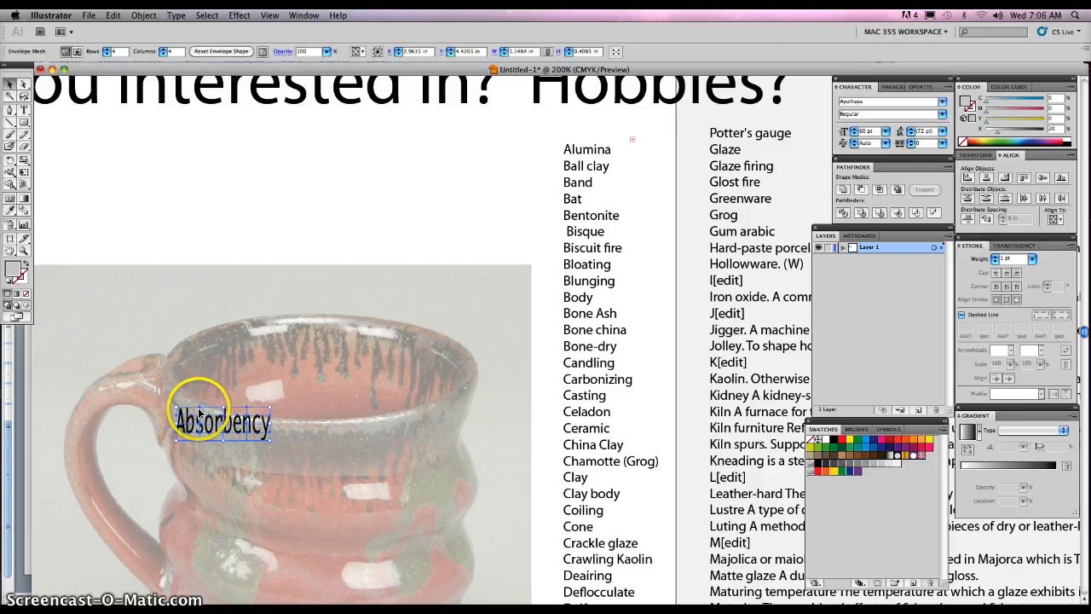
drag(198, 410, 199, 419)
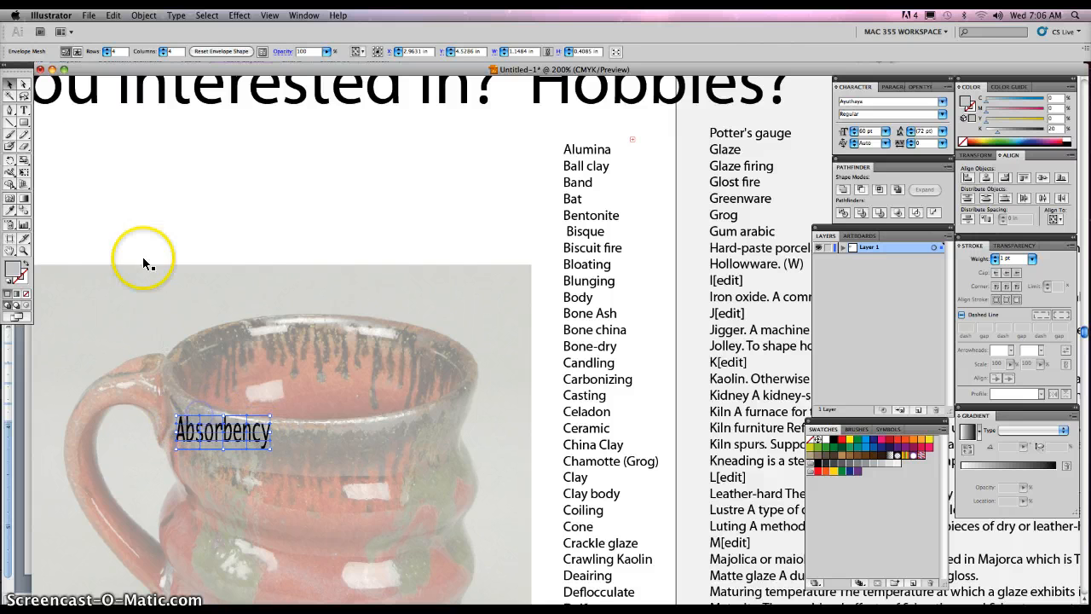
- Pull the upper-left mesh point of Absorbency up to the mug's rim by the handle, shaping the top edge along the rim
click(24, 85)
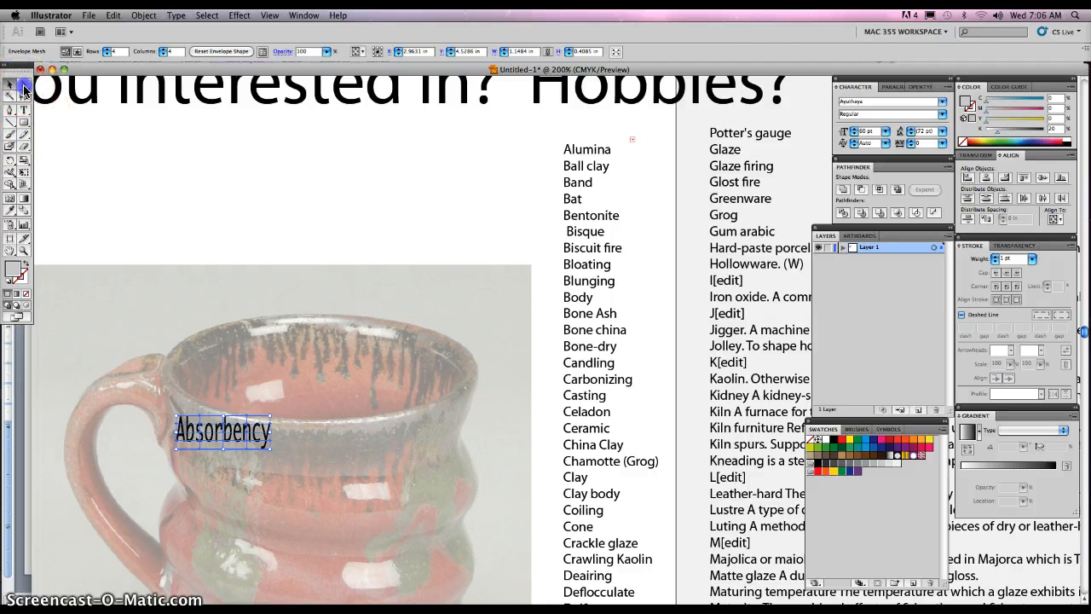
click(180, 417)
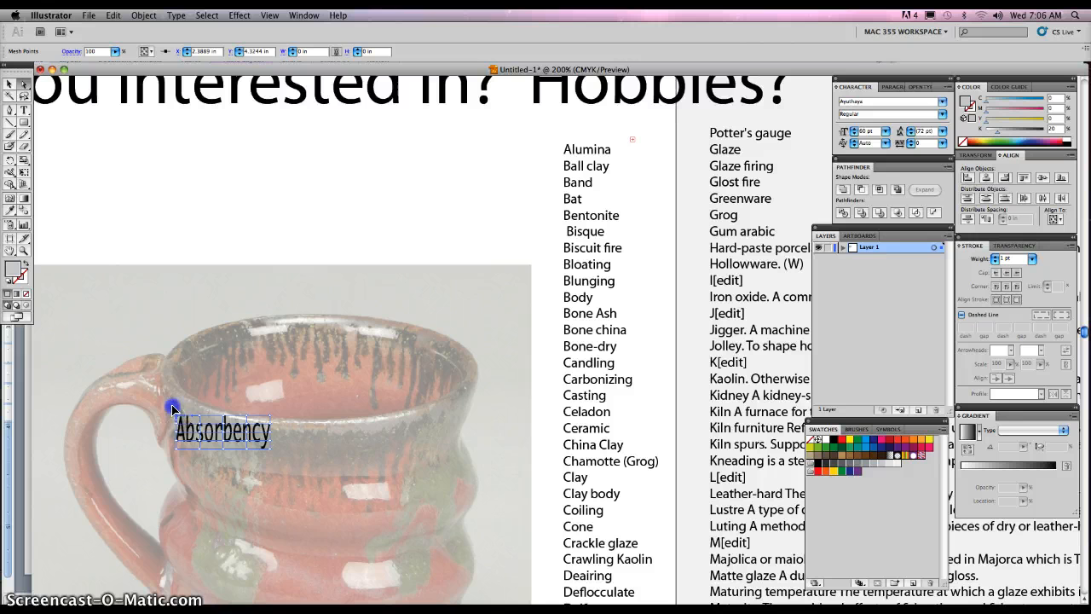
mouse_move(168, 389)
mouse_down()
mouse_move(178, 436)
mouse_move(165, 394)
mouse_up()
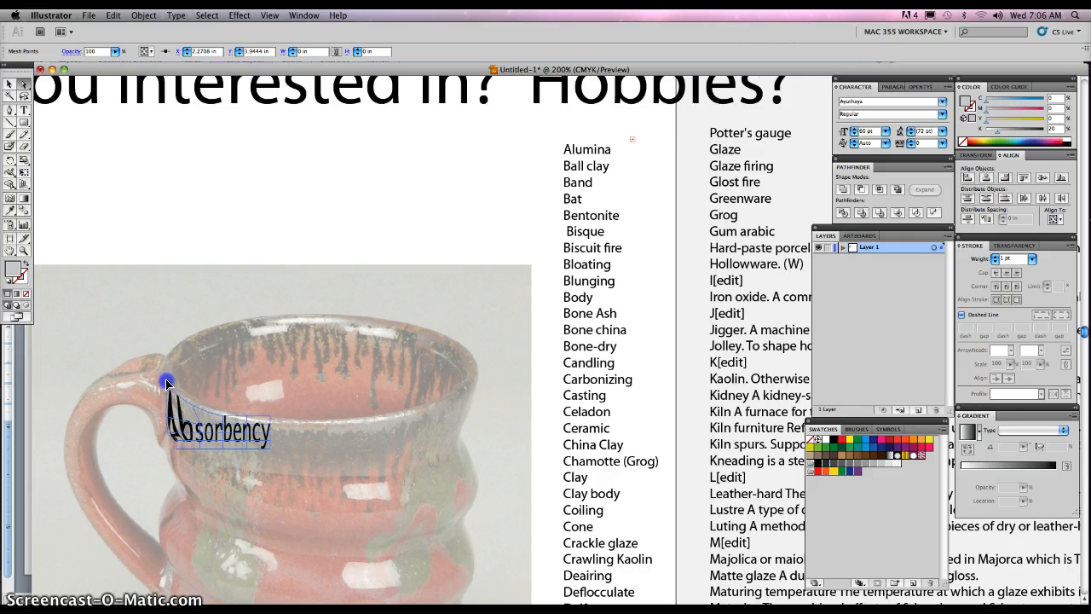
click(223, 418)
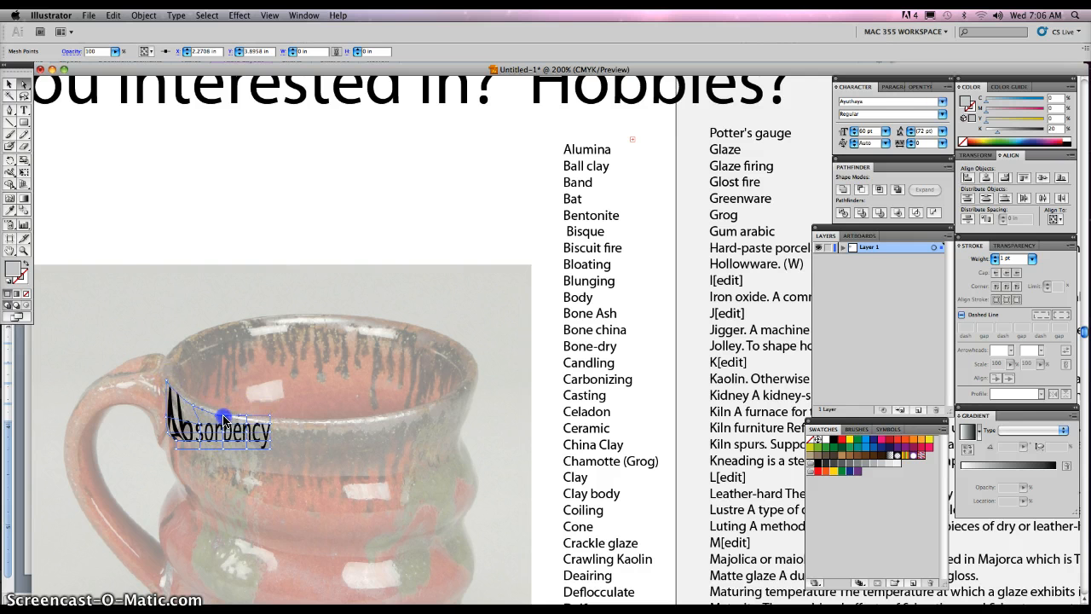
- Reshape the right and lower mesh points of Absorbency with the Direct Selection tool so the word curves around the mug's body
click(279, 466)
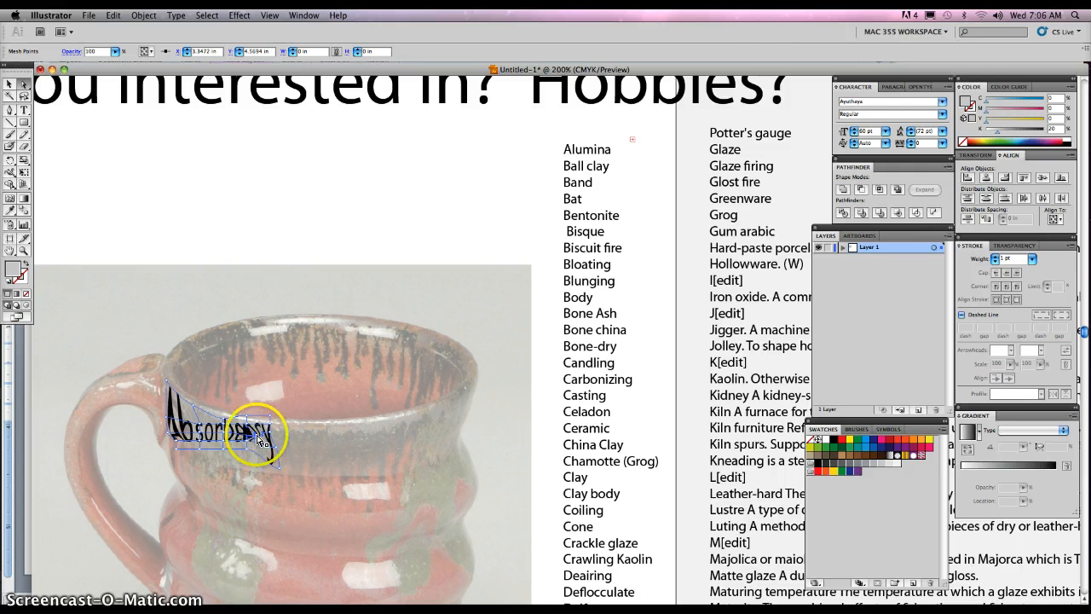
drag(260, 439, 271, 420)
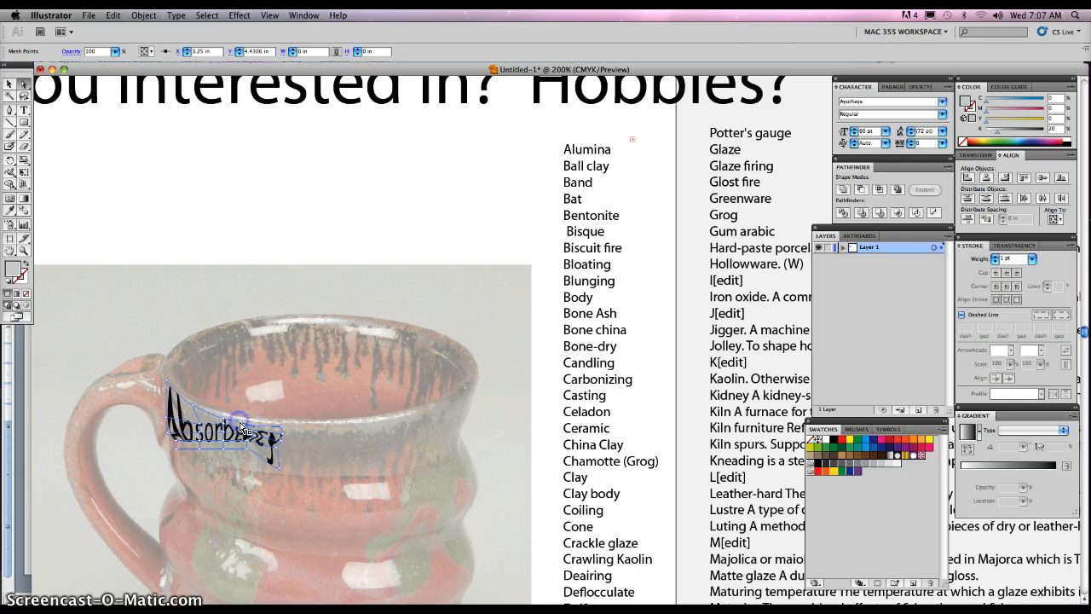
drag(242, 426, 245, 453)
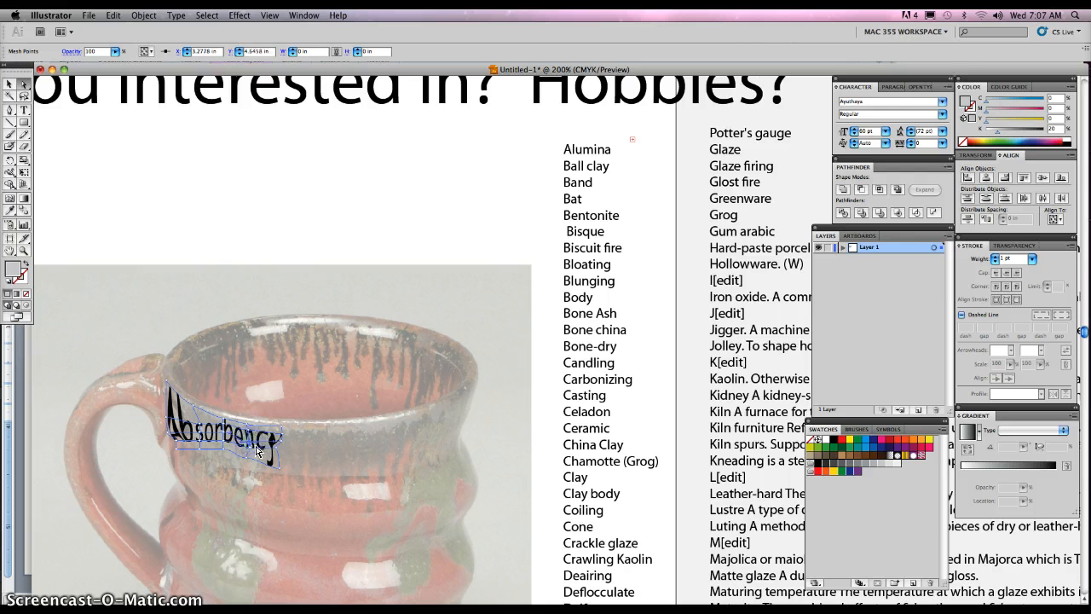
drag(256, 452, 224, 445)
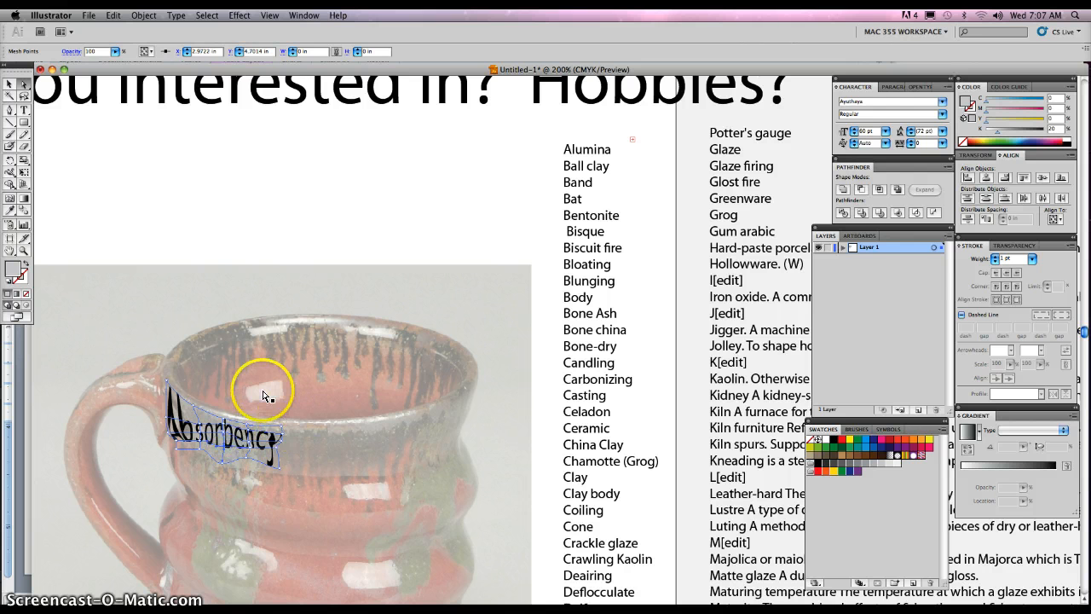
- Undo the mesh point edits on Absorbency until the word is back to its unwarped envelope mesh of 4 rows and 4 columns
key(super+z)
key(super+z)
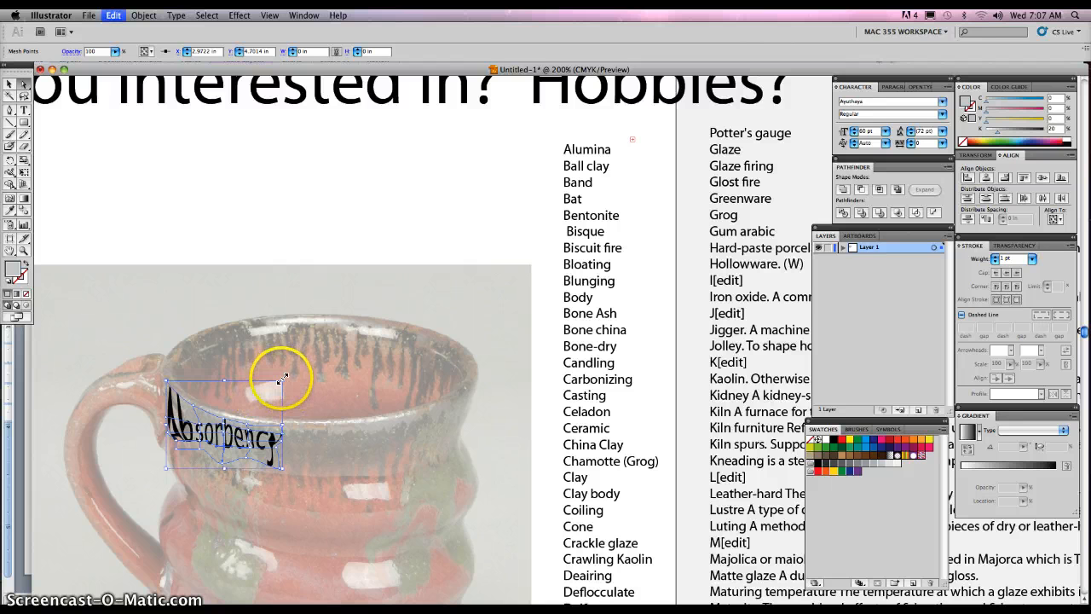
key(shift+super+z)
key(super+z)
key(super+z)
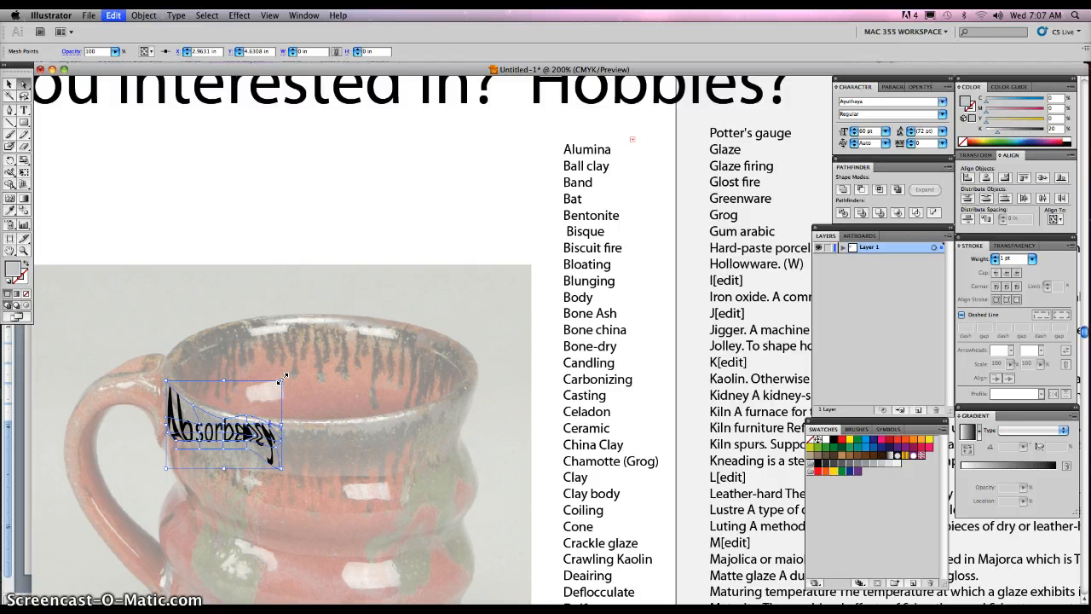
key(super+z)
key(super+z)
key(super+z)
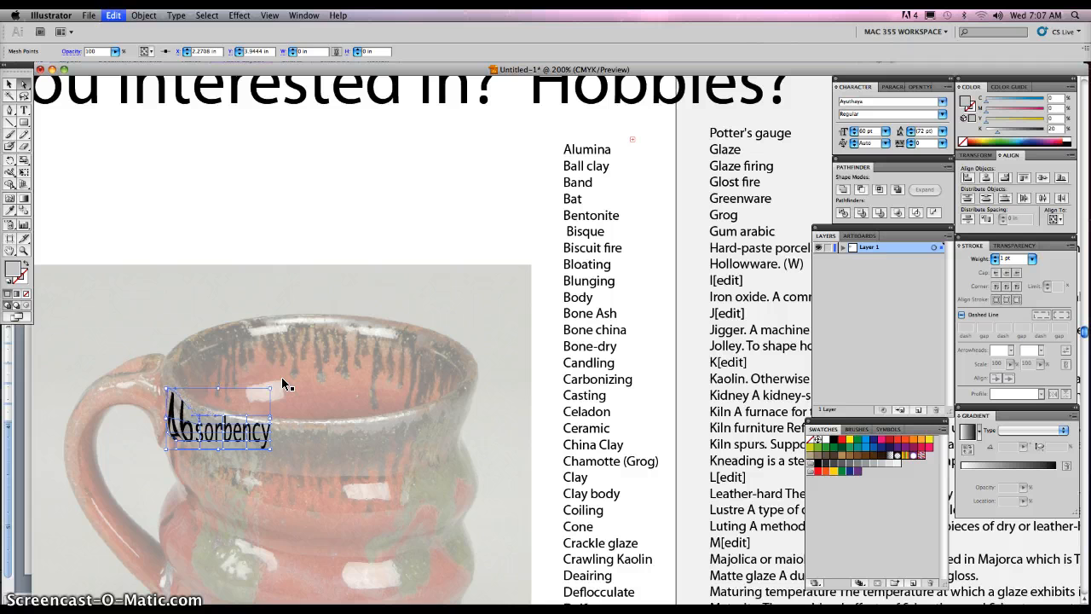
click(256, 319)
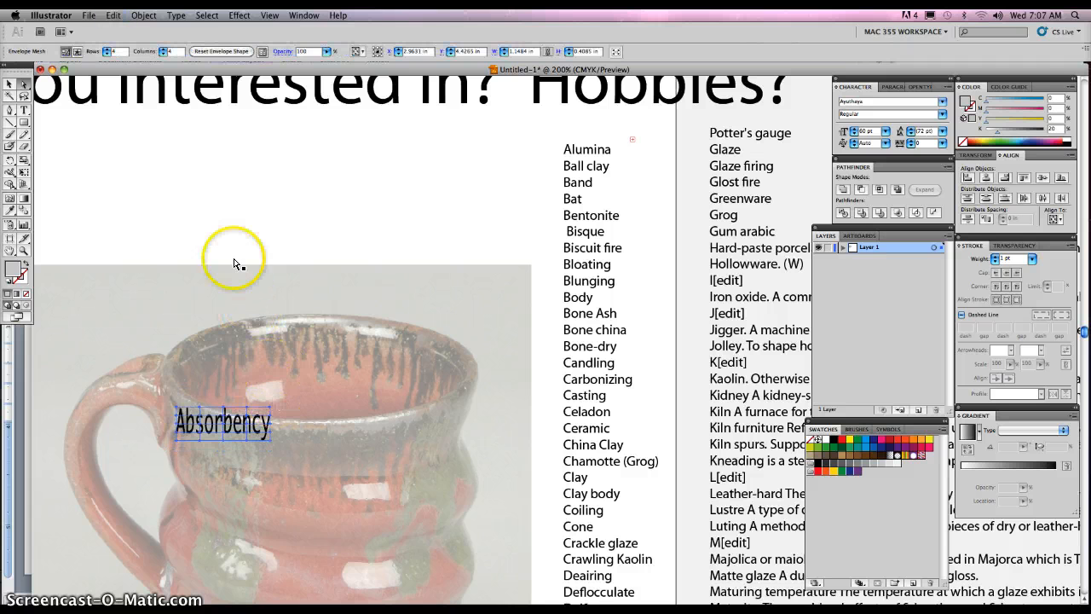
- Reset the envelope mesh of Absorbency to 2 rows and 2 columns, maintaining the envelope shape
click(167, 15)
click(143, 15)
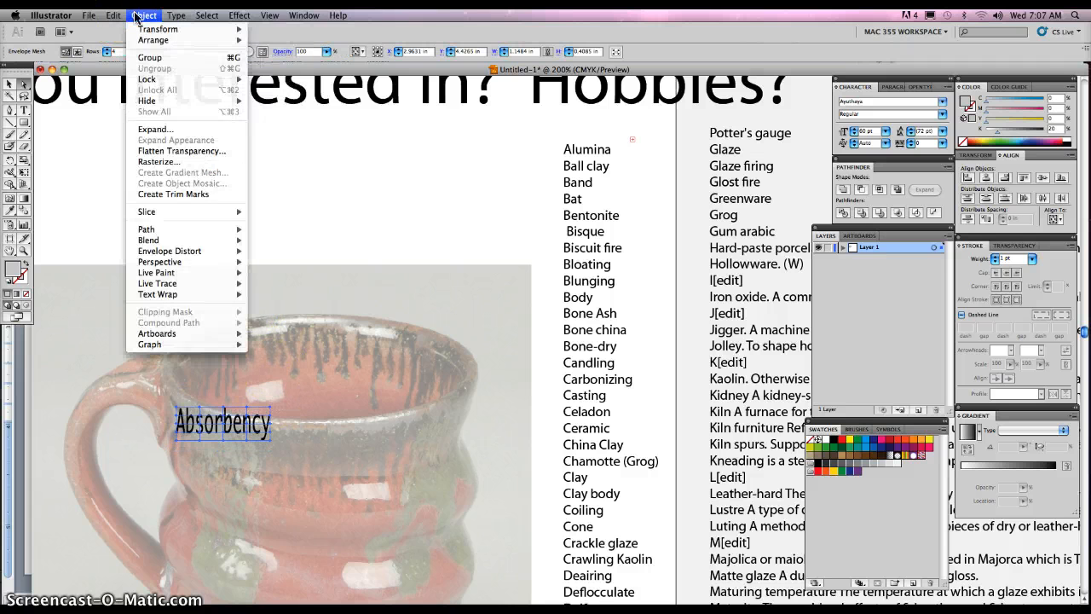
mouse_move(213, 250)
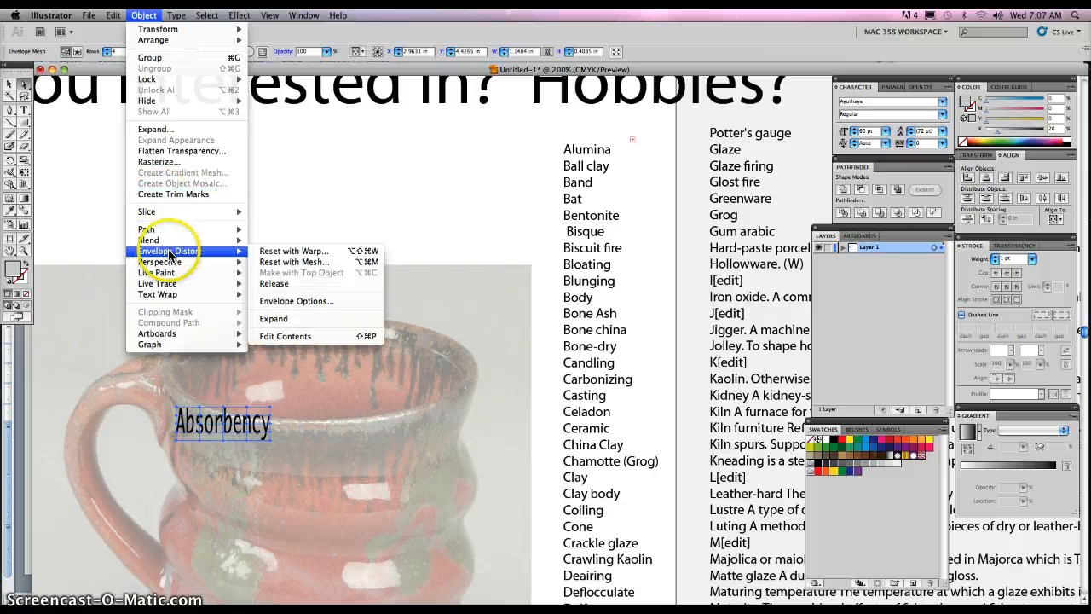
click(281, 261)
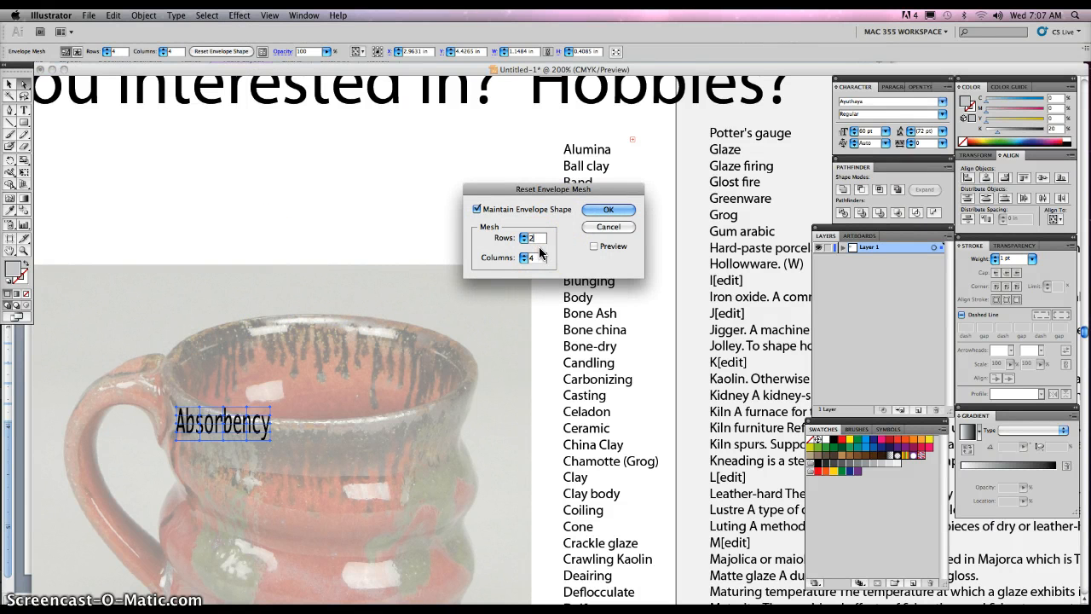
click(608, 210)
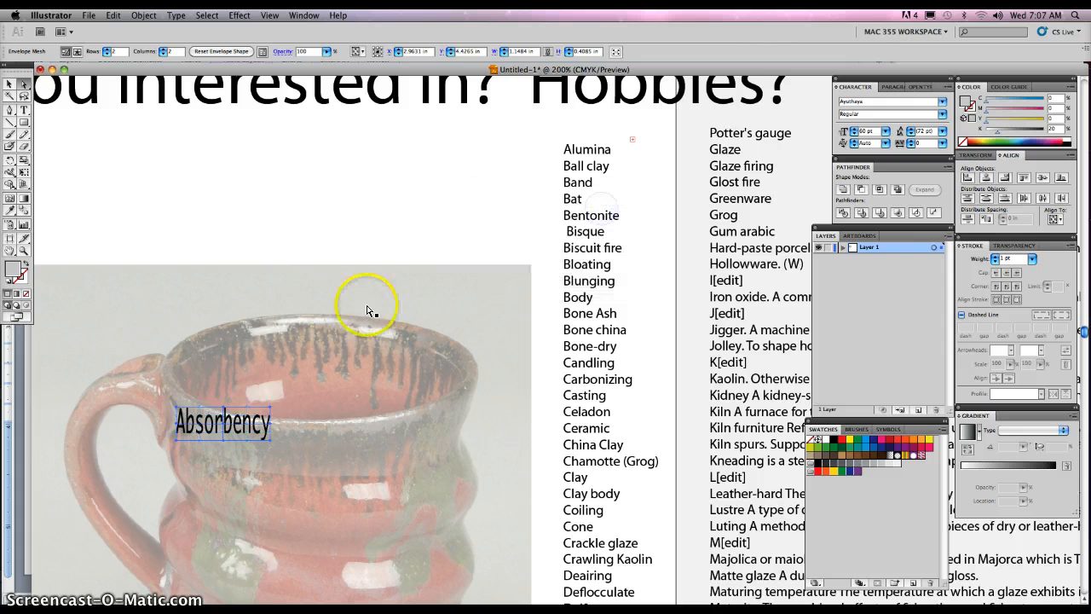
- Pull the upper-left mesh point of Absorbency up to the rim by the handle and move its lower-left point down onto the mug's edge
click(177, 411)
drag(167, 382, 179, 393)
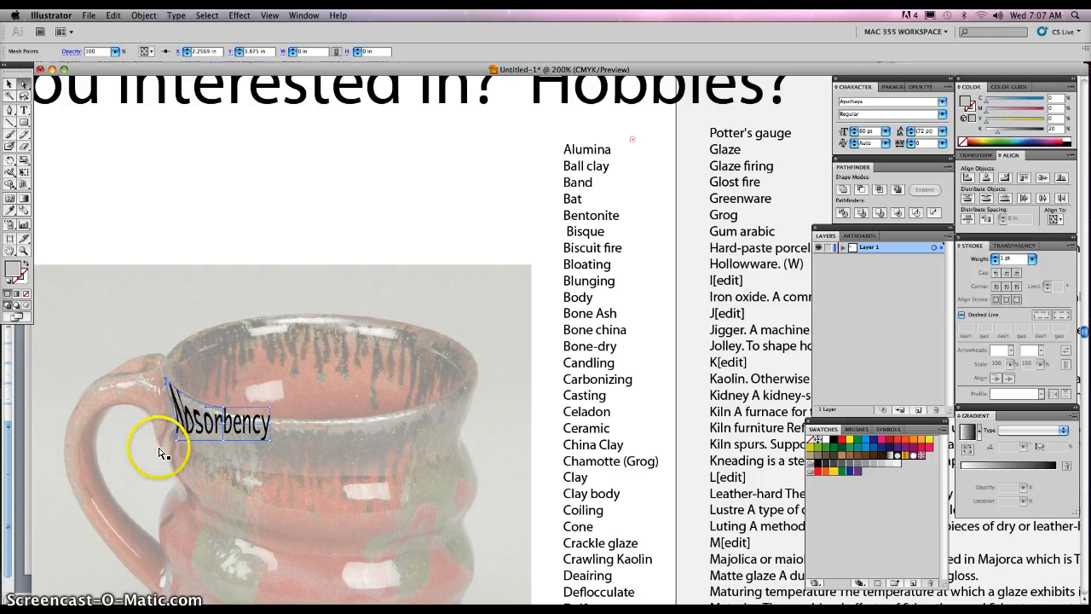
drag(179, 445, 169, 389)
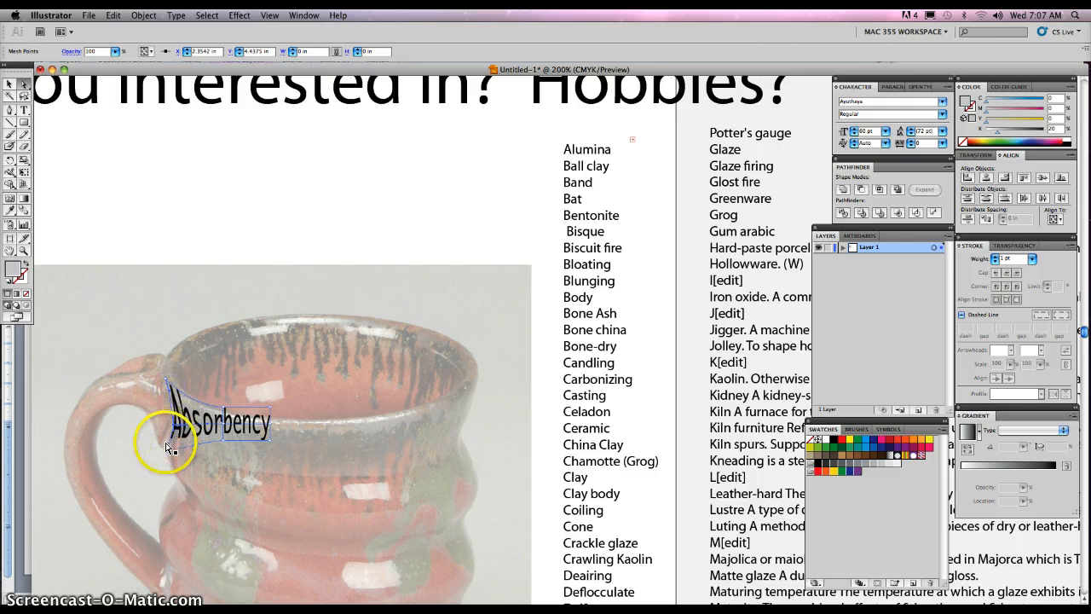
drag(168, 443, 169, 442)
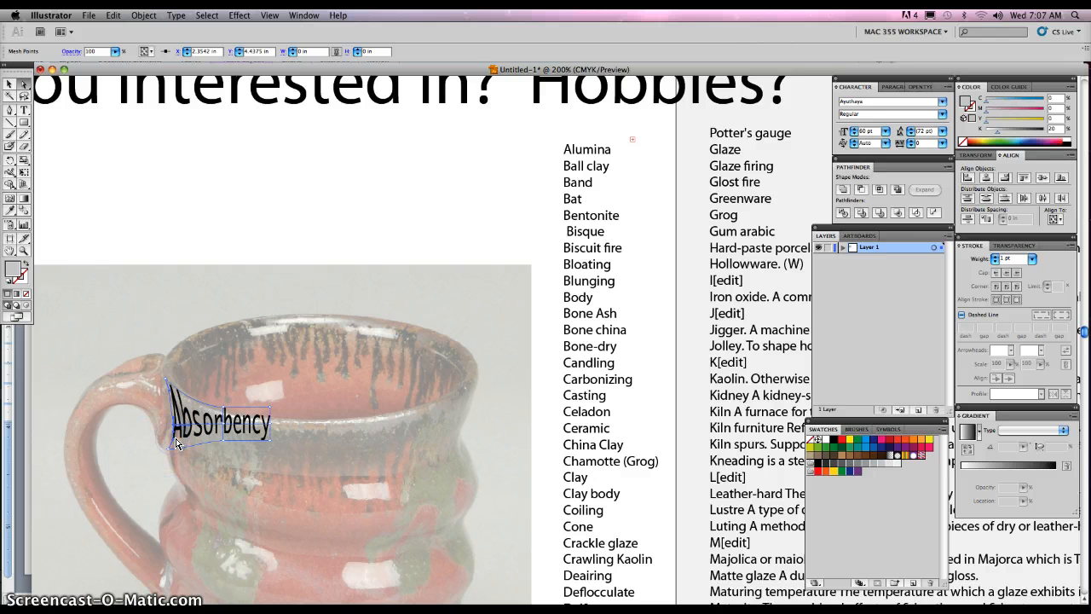
- Refine the middle-left and upper-left mesh points so the left edge of Absorbency follows the mug's side beside the handle
key(z)
drag(132, 351, 219, 440)
key(a)
click(242, 454)
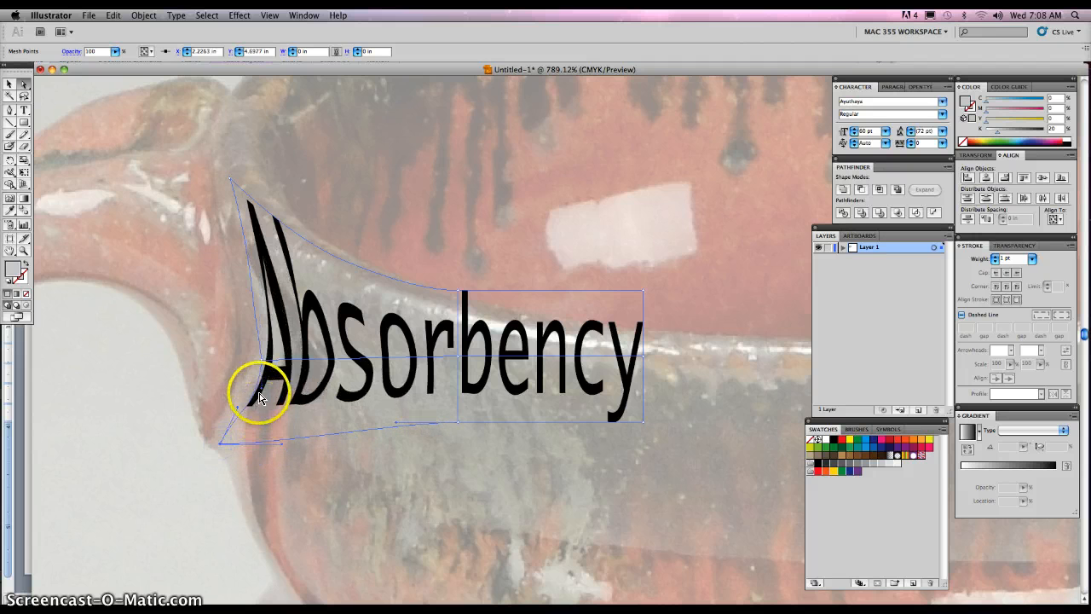
mouse_move(261, 389)
mouse_down()
mouse_move(271, 368)
mouse_move(251, 370)
mouse_up()
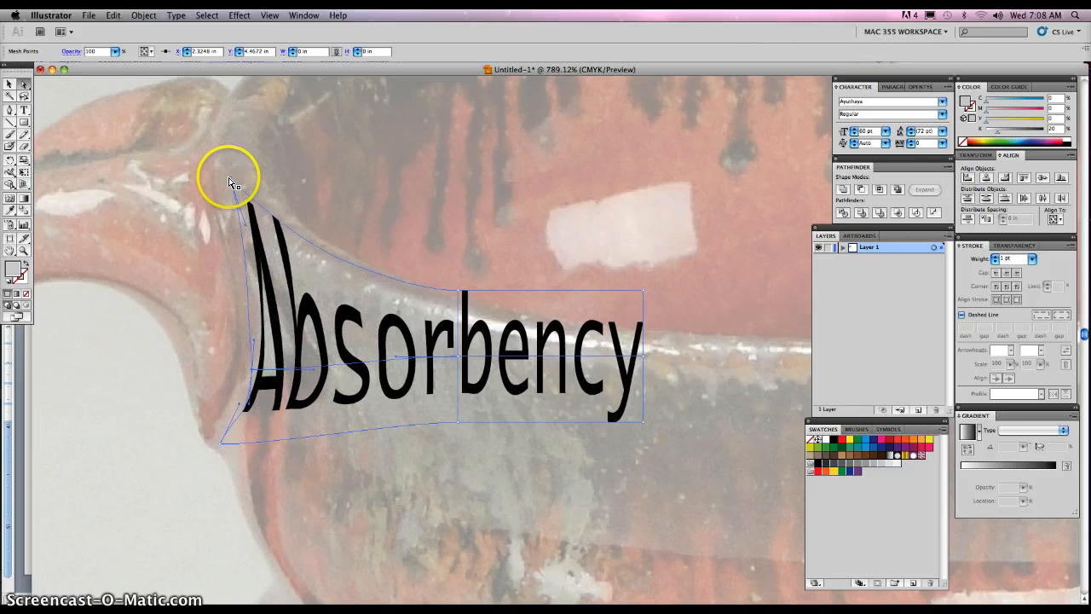
drag(226, 177, 220, 176)
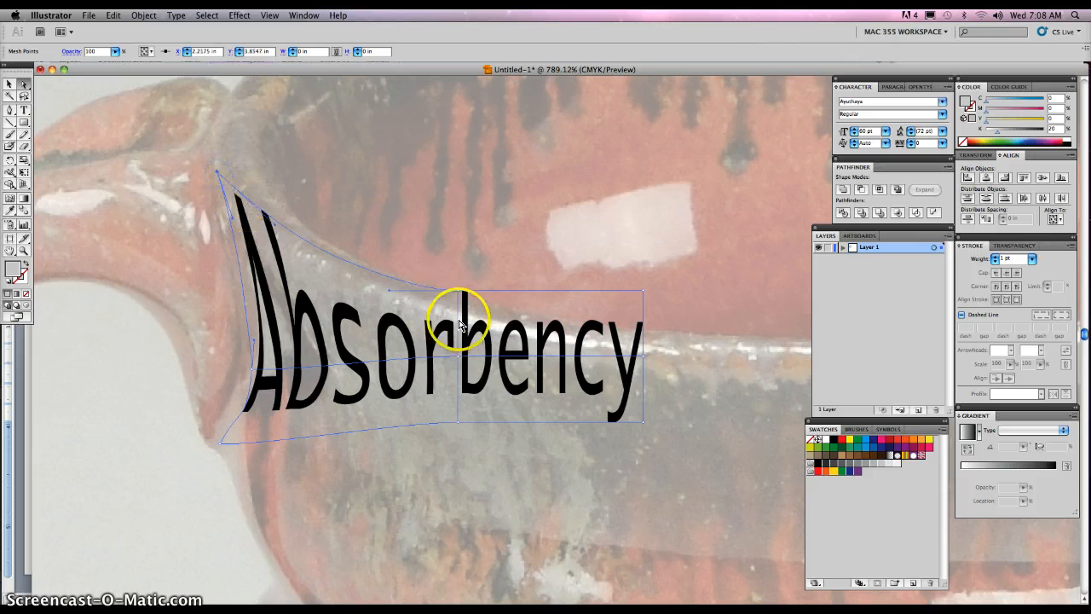
- Move the lower-right and bottom-centre mesh points of Absorbency down the mug's body and lower the upper-right point to the rim
click(643, 422)
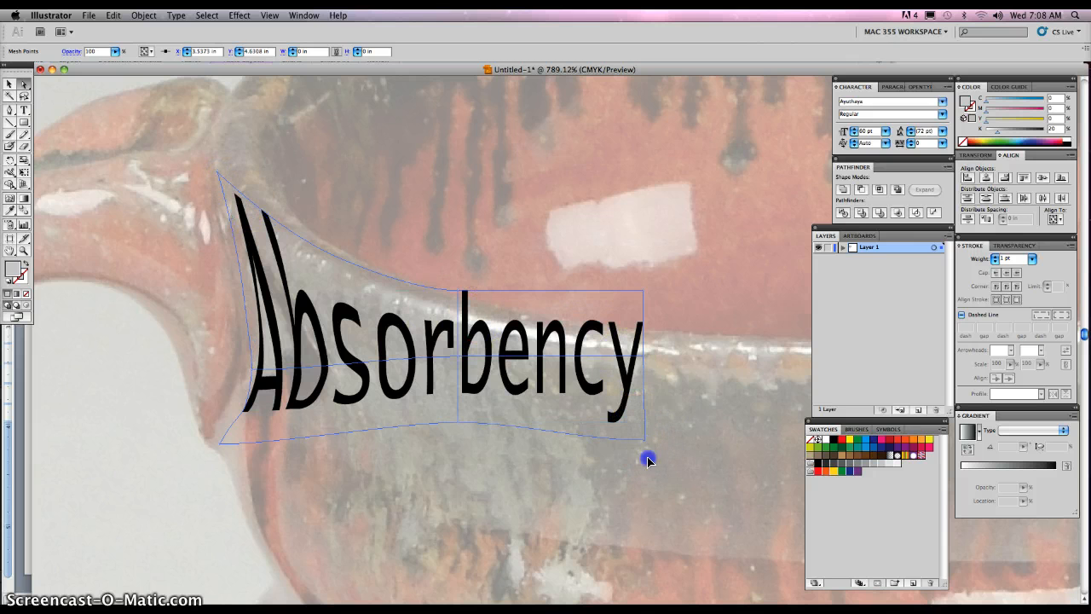
drag(648, 460, 659, 534)
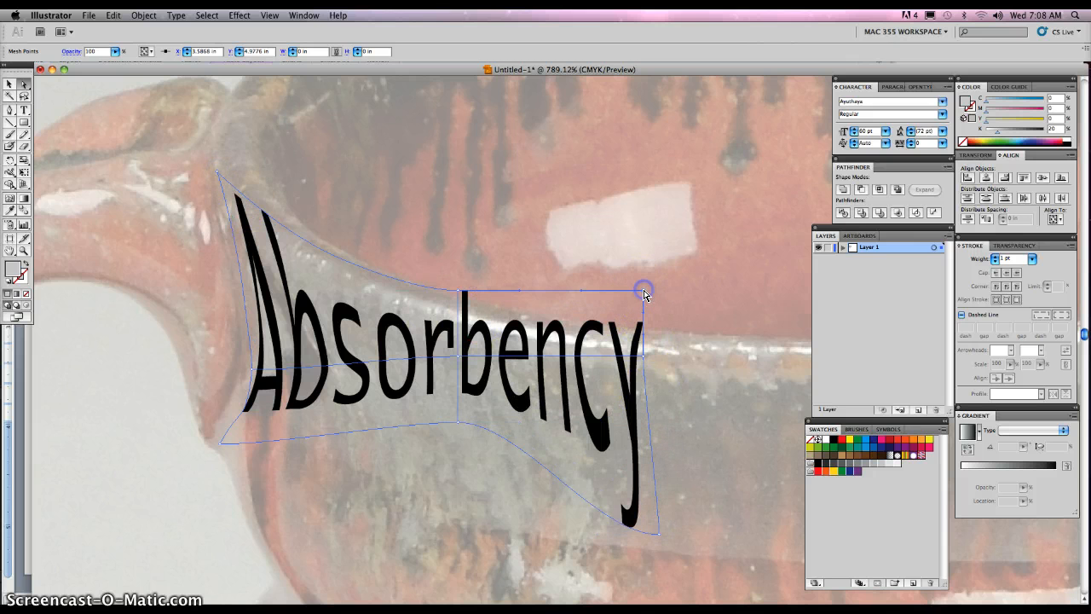
drag(652, 362, 655, 367)
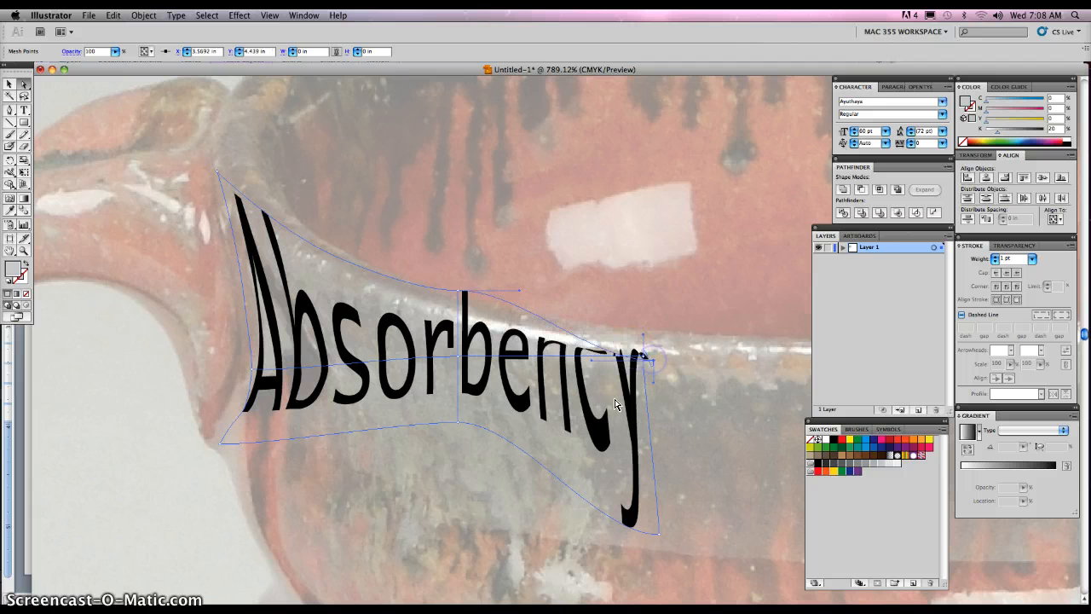
click(459, 423)
drag(459, 424, 448, 526)
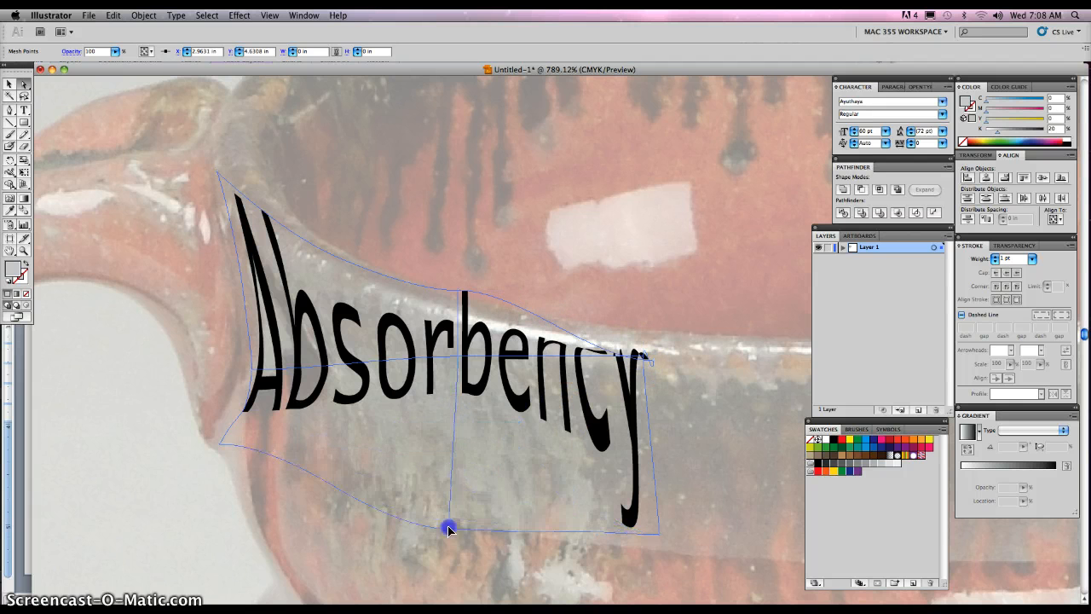
- Lower the top-centre mesh point of Absorbency to the rim and shift the middle-right and centre points down to even out the letters
click(461, 300)
click(459, 292)
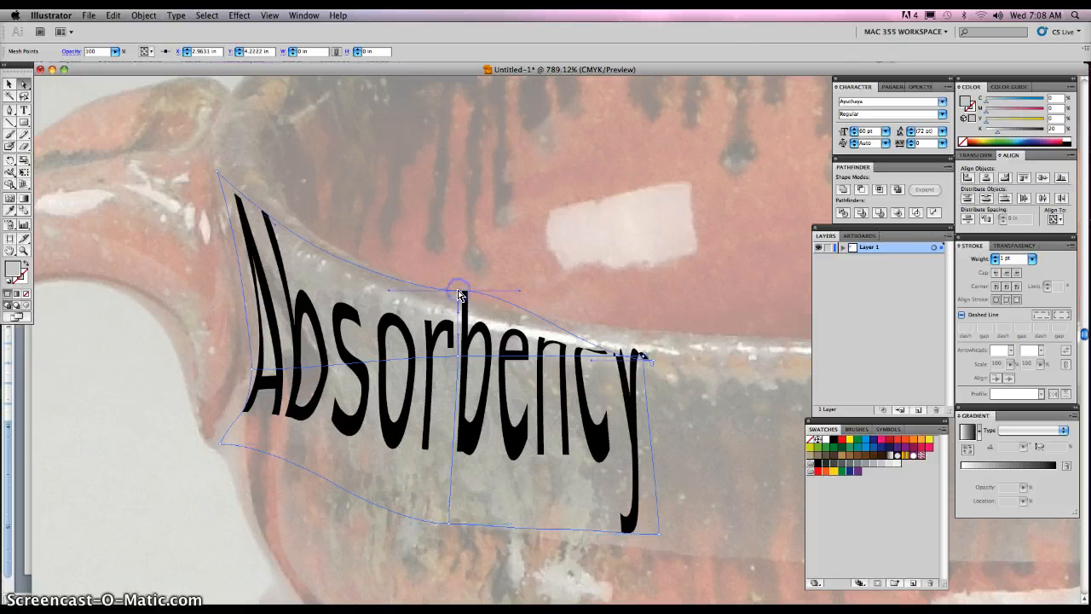
drag(459, 292, 452, 326)
drag(519, 324, 650, 424)
click(459, 356)
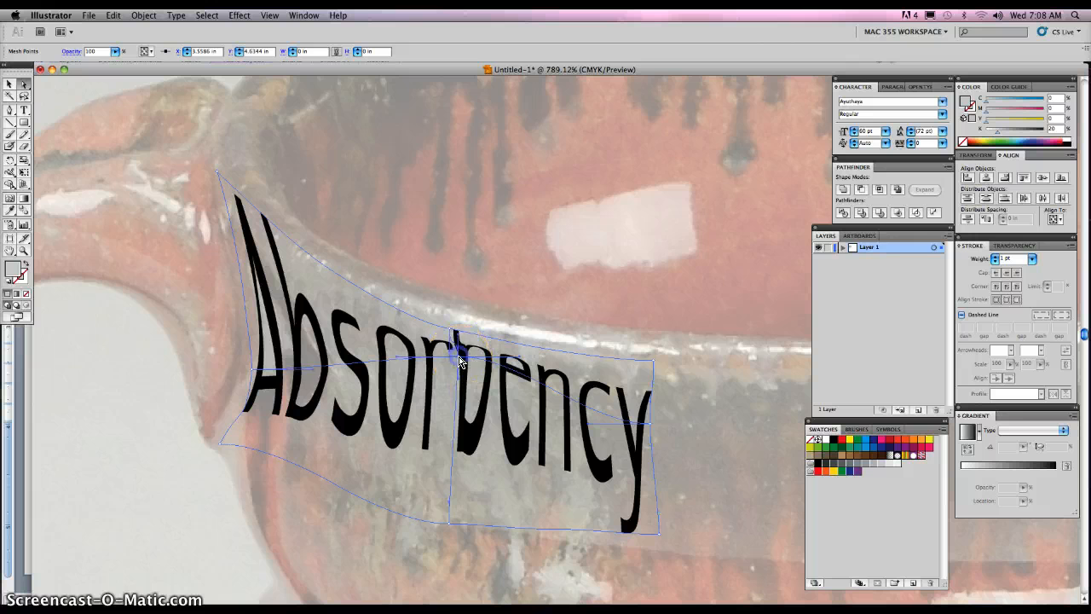
drag(459, 356, 455, 429)
- Nudge the upper-right and top-centre mesh points of Absorbency up so the top edge sits closely along the mug's rim
click(656, 355)
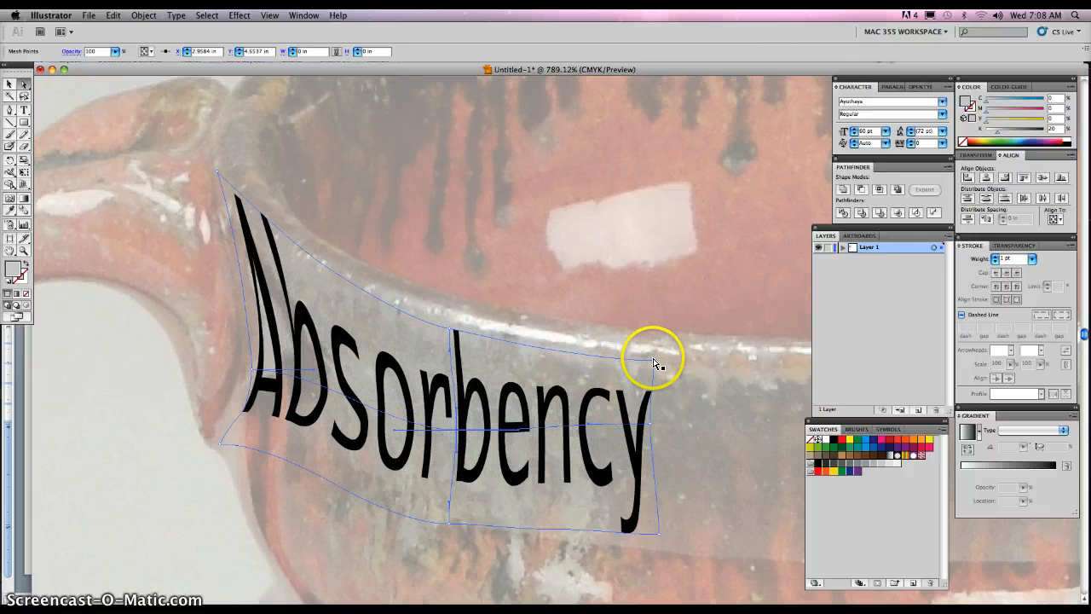
drag(655, 347, 655, 348)
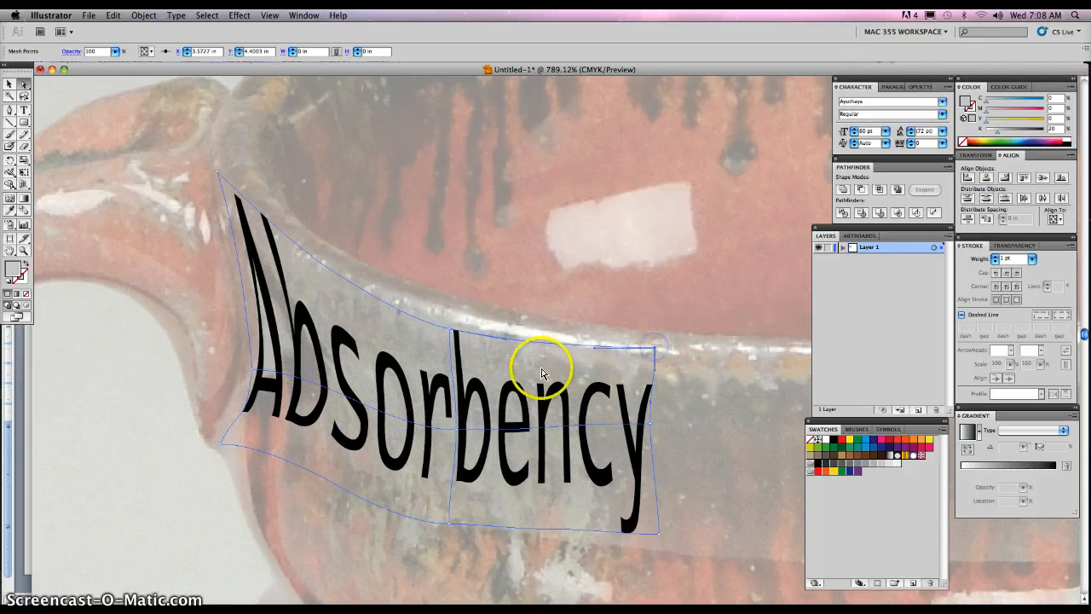
drag(449, 330, 449, 322)
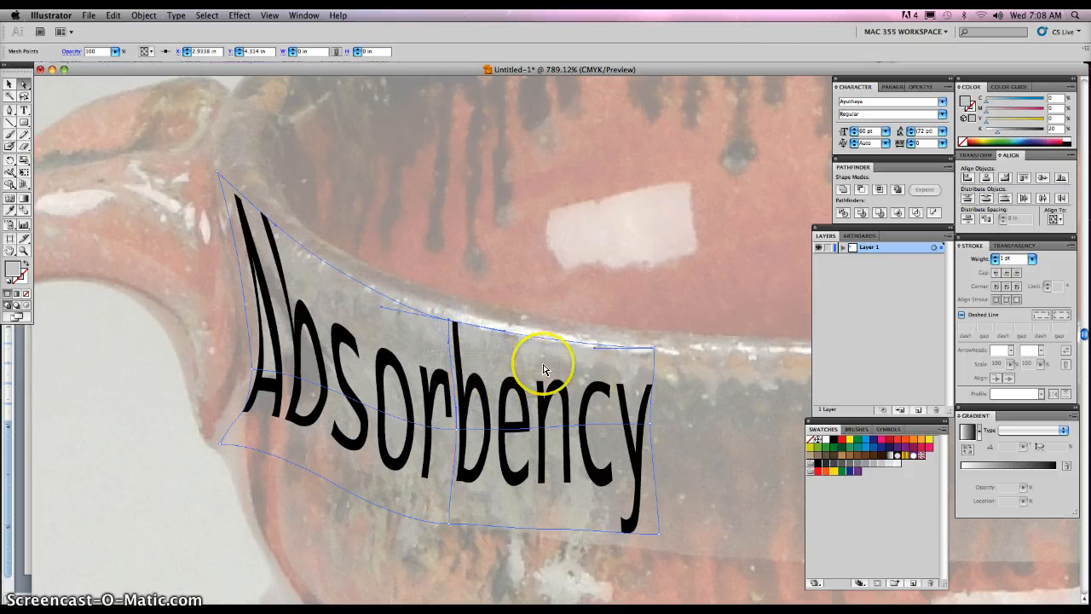
- Adjust the lower mesh points of Absorbency so its bottom edge curves with the mug, and deselect the word
alt+super+click(516, 374)
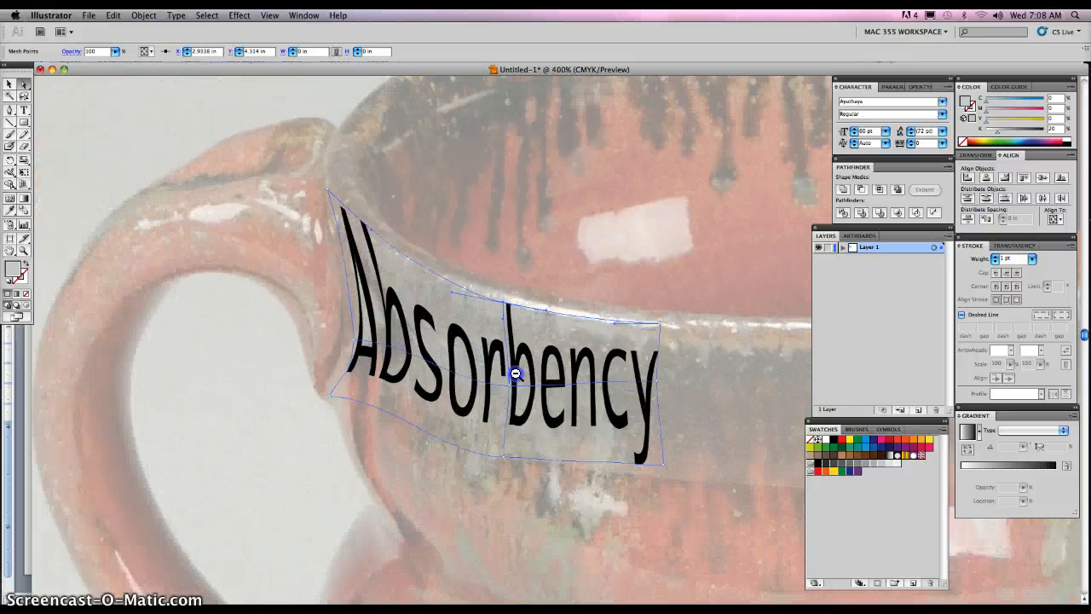
alt+super+click(516, 373)
alt+super+click(520, 371)
alt+super+click(578, 356)
drag(582, 311, 444, 285)
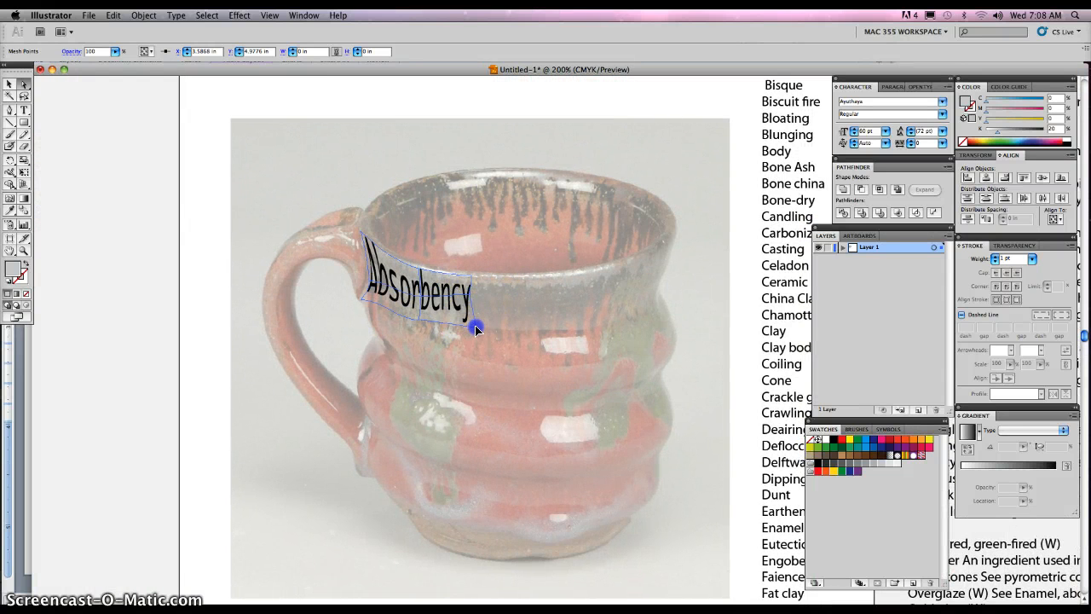
click(420, 322)
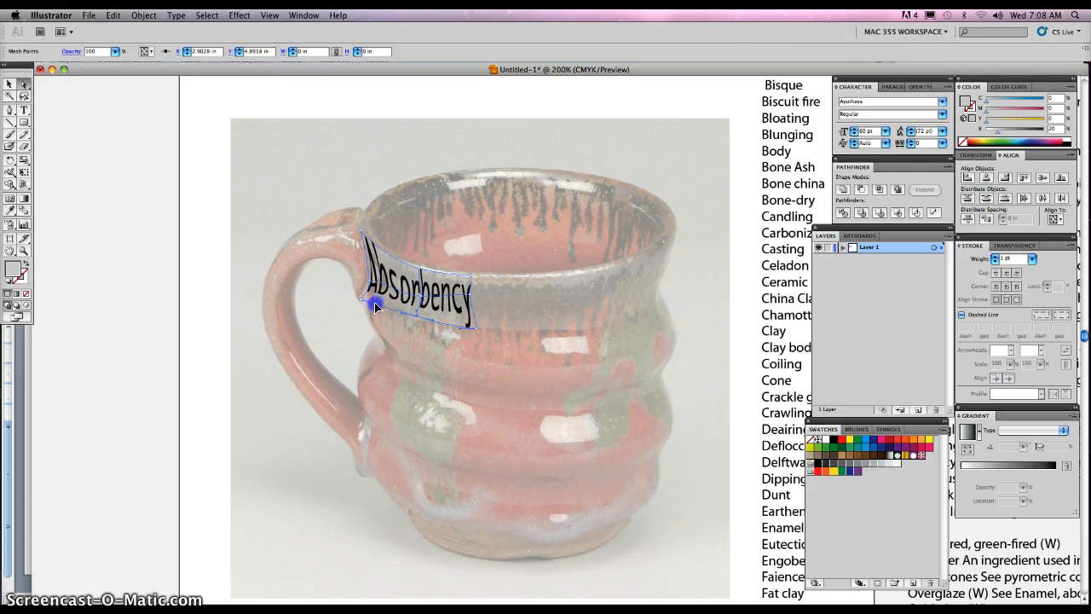
drag(470, 337, 461, 334)
click(472, 294)
click(686, 246)
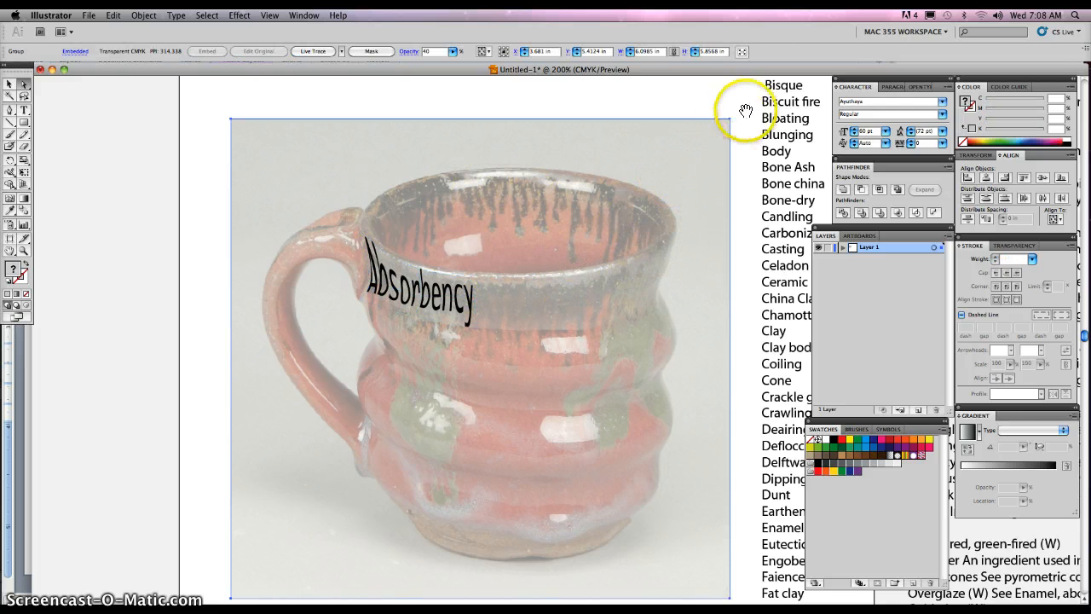
drag(745, 111, 621, 178)
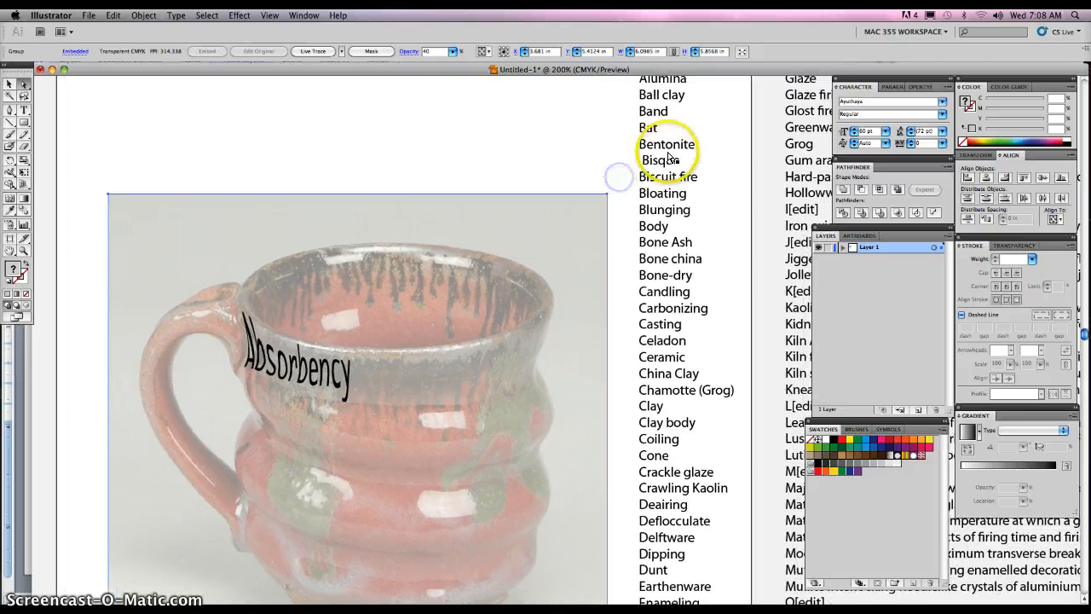
click(9, 84)
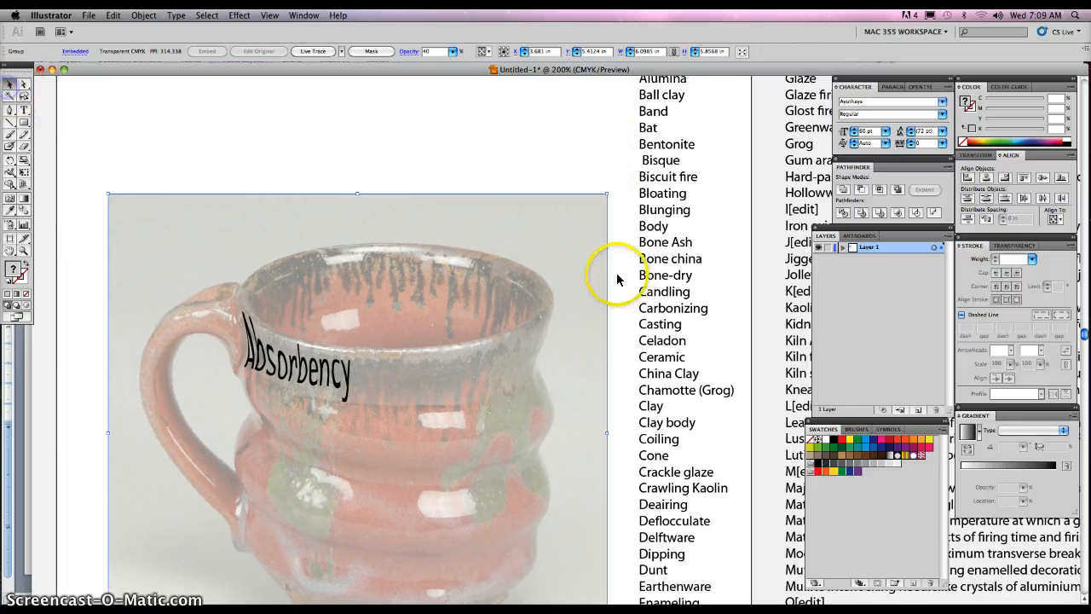
click(648, 235)
click(6, 102)
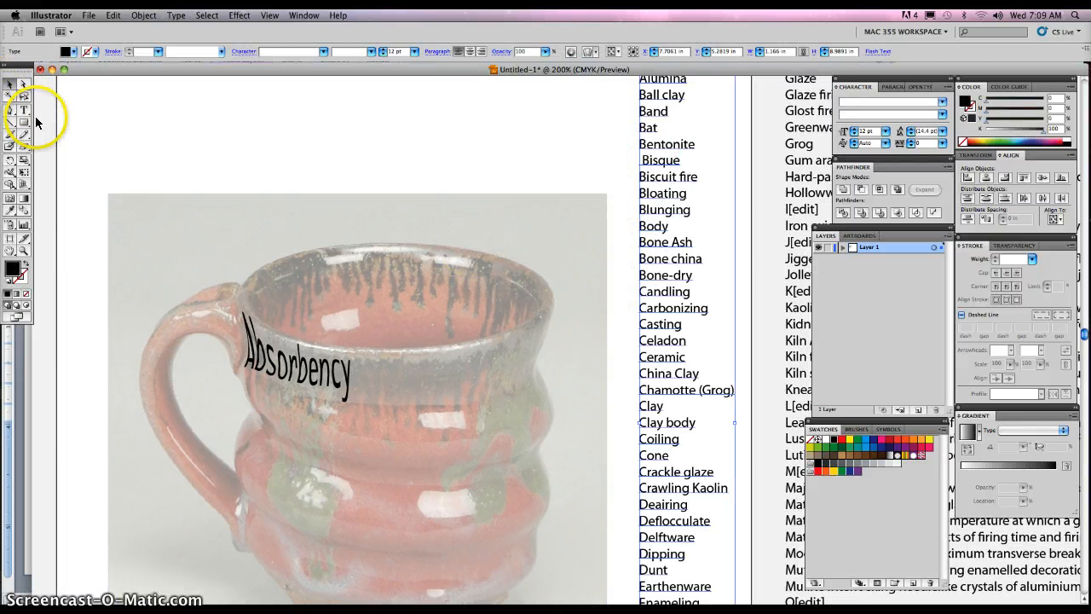
click(24, 110)
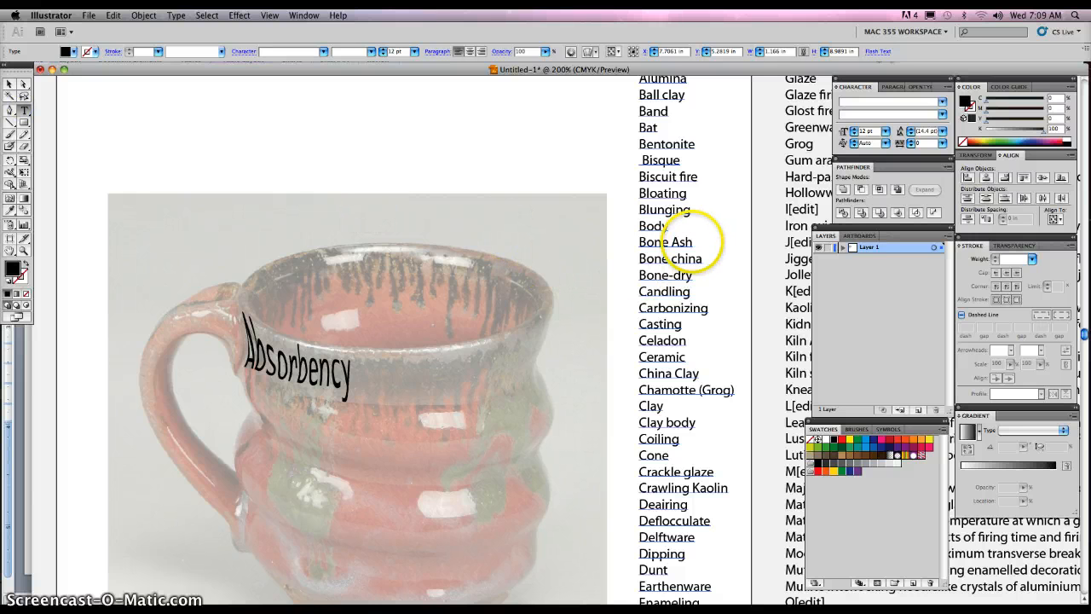
drag(692, 244, 631, 246)
click(647, 246)
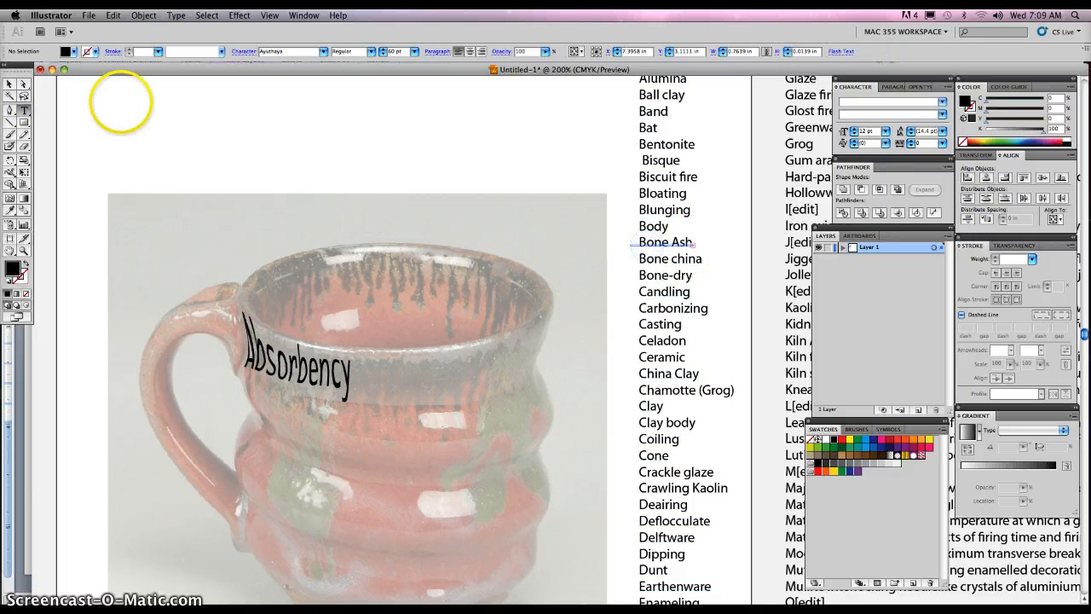
click(8, 84)
click(674, 245)
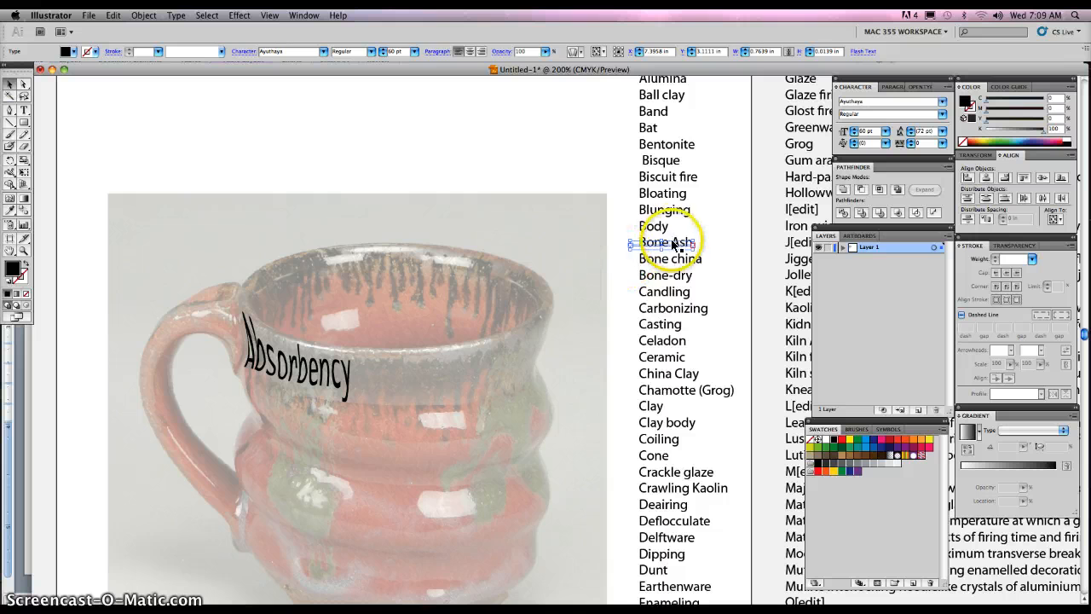
key(Delete)
- Cut the term Bone Ash out of the glossary list and paste it as separate text above the mug photo
click(673, 245)
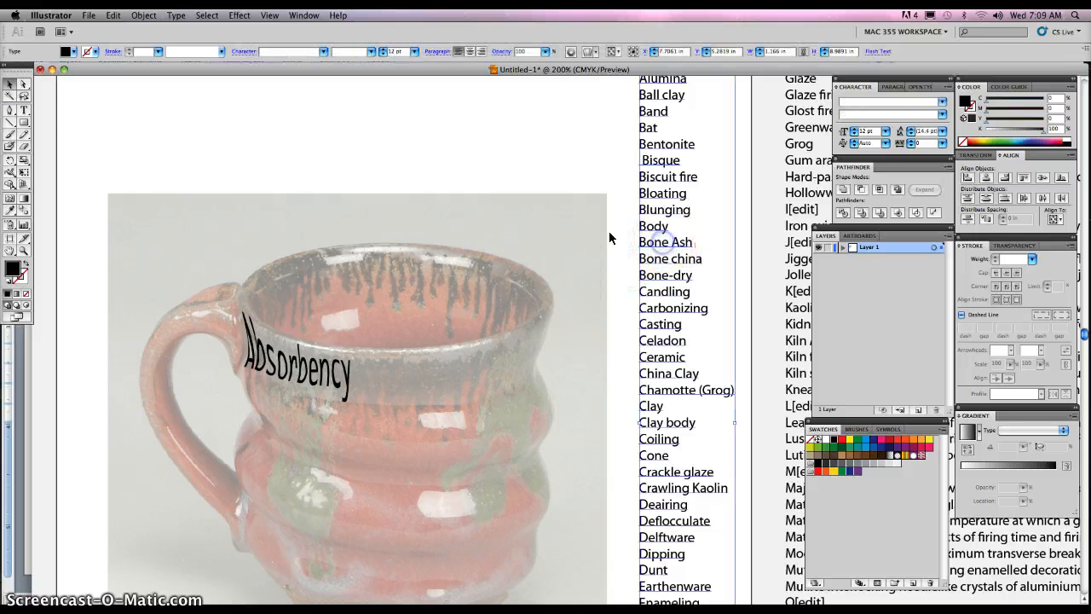
click(24, 110)
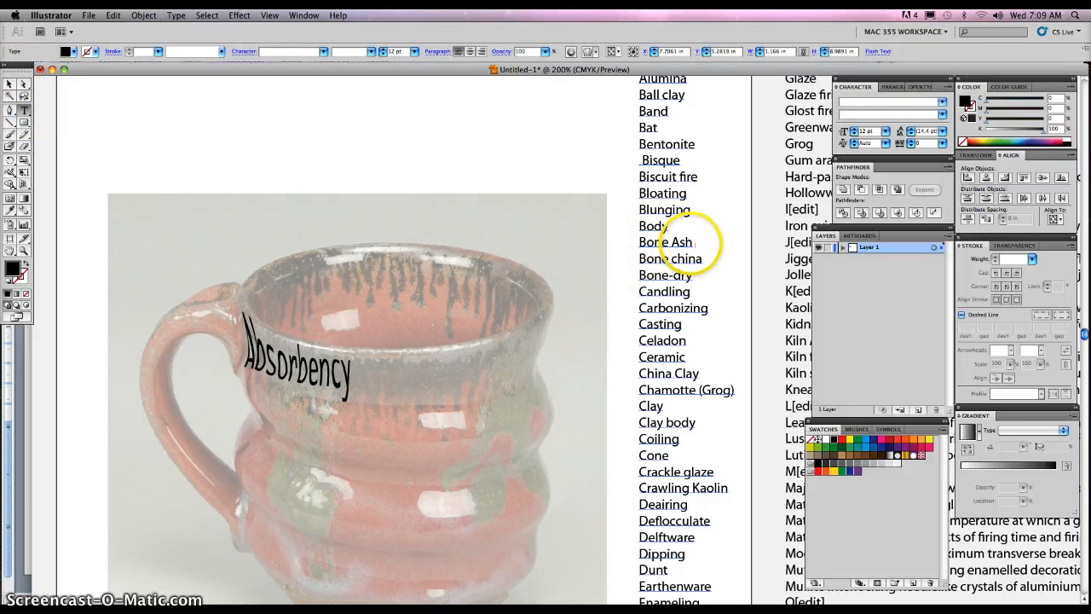
drag(693, 242, 635, 243)
key(ctrl+c)
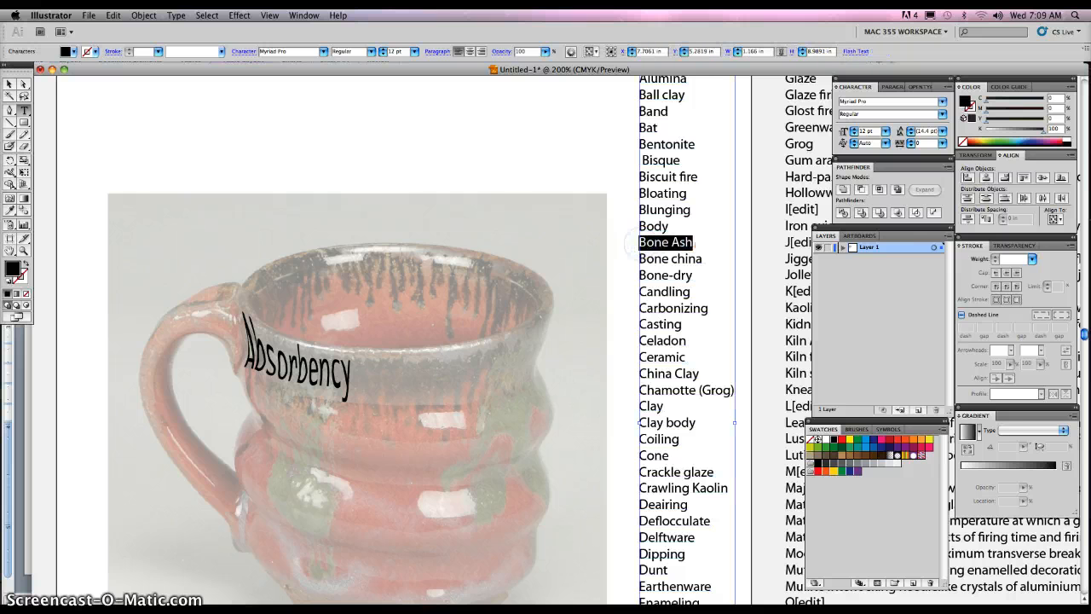
key(BackSpace)
click(379, 162)
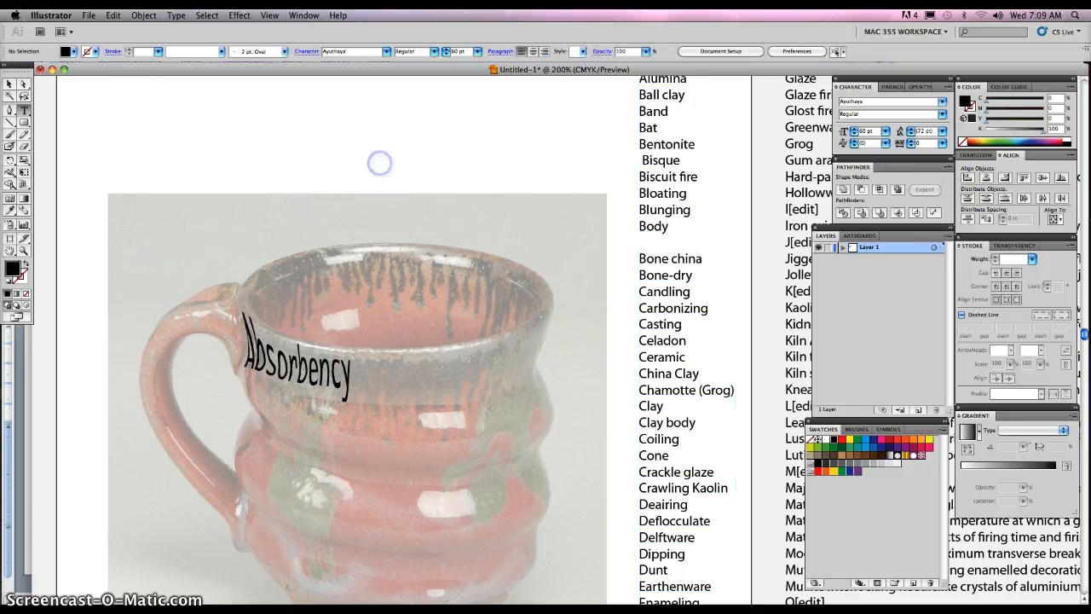
key(ctrl+v)
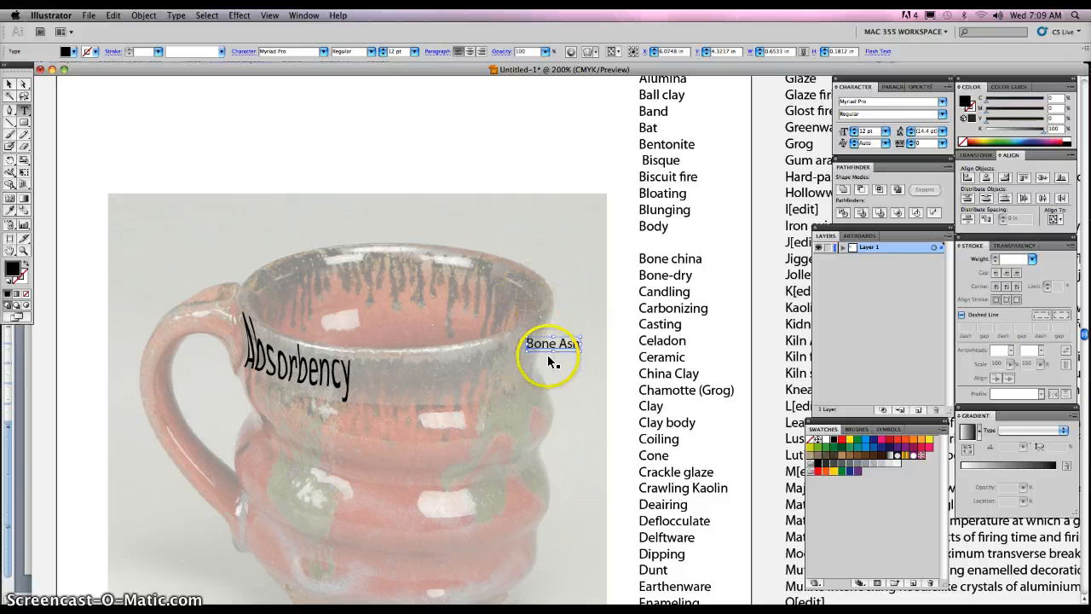
drag(398, 142, 398, 142)
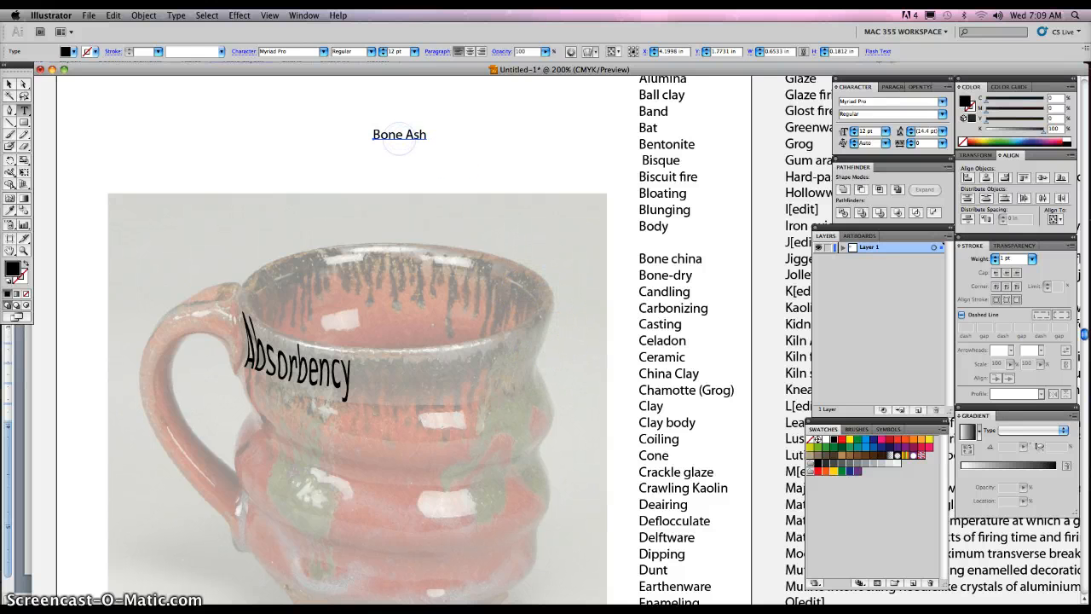
- Try converting Bone Ash to outlines in its current font, and undo the conversion
click(143, 15)
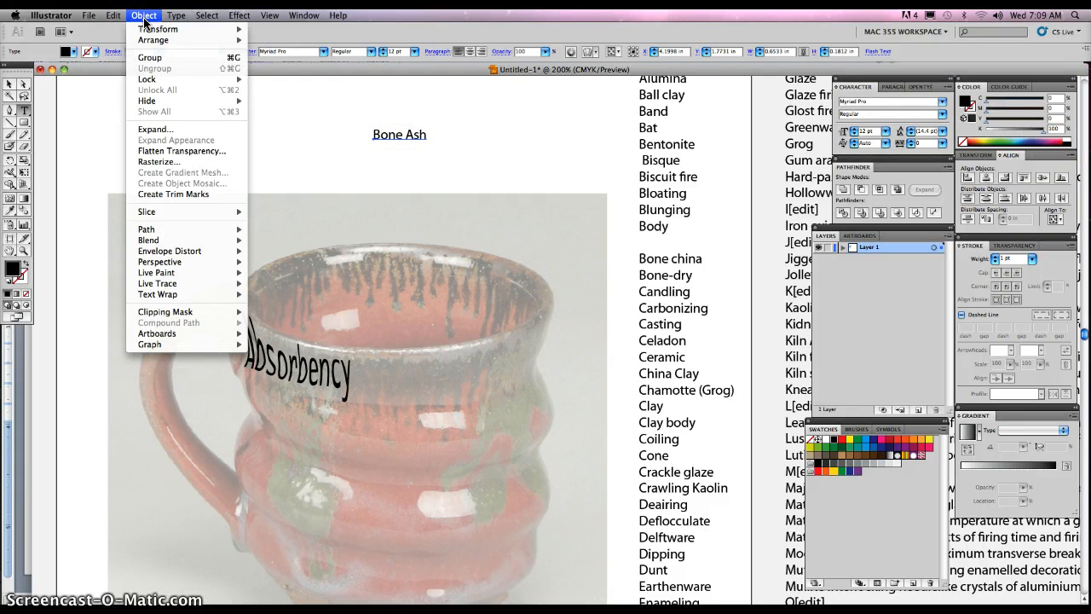
mouse_move(177, 16)
click(203, 137)
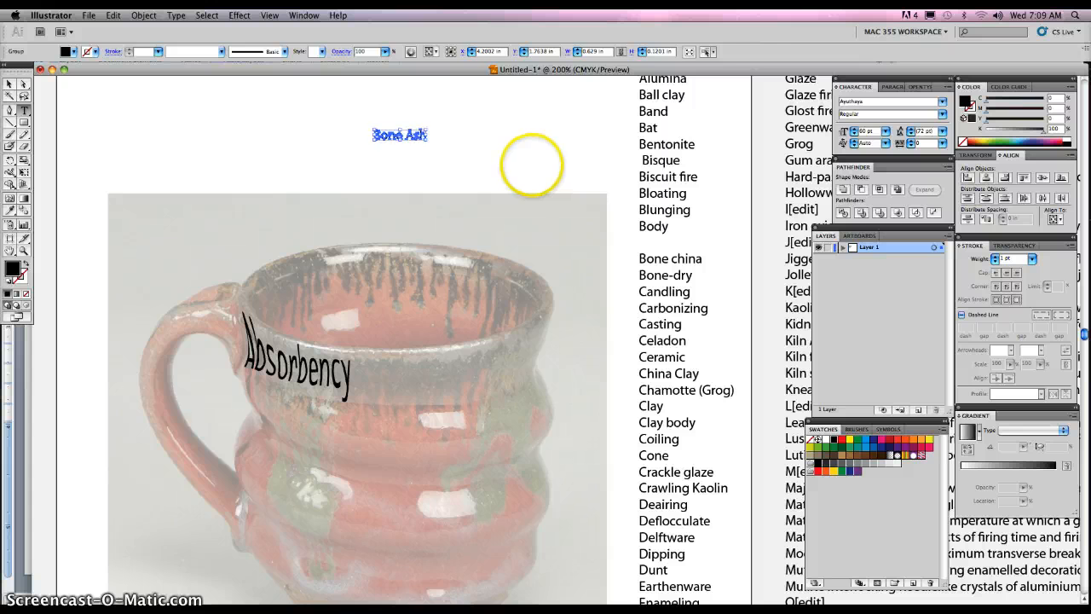
key(super+z)
- Set the font of the Bone Ash text to Poplar Std Black
drag(426, 135, 373, 137)
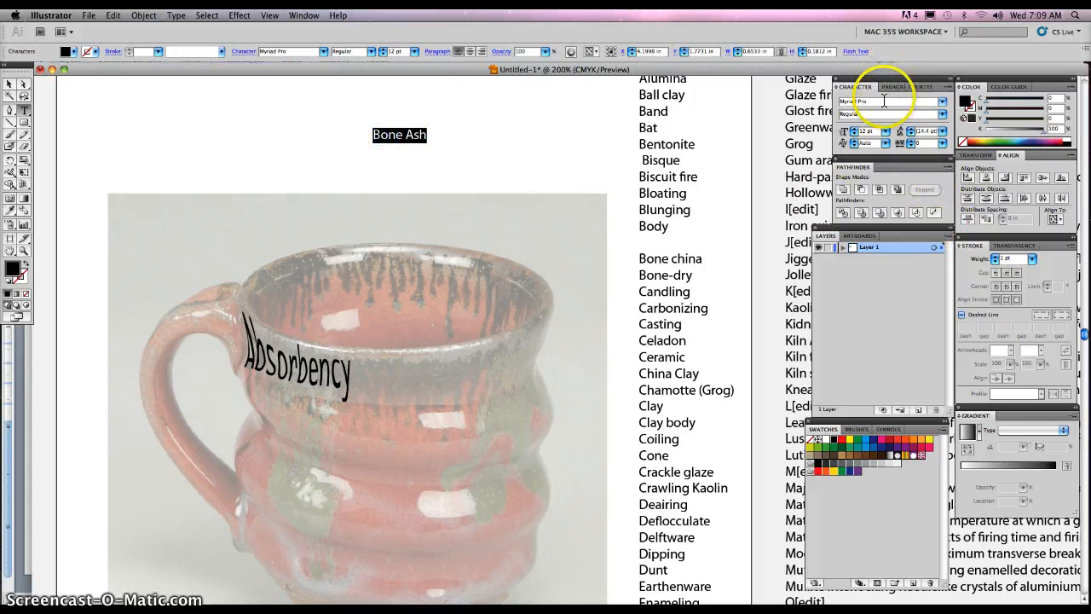
click(941, 102)
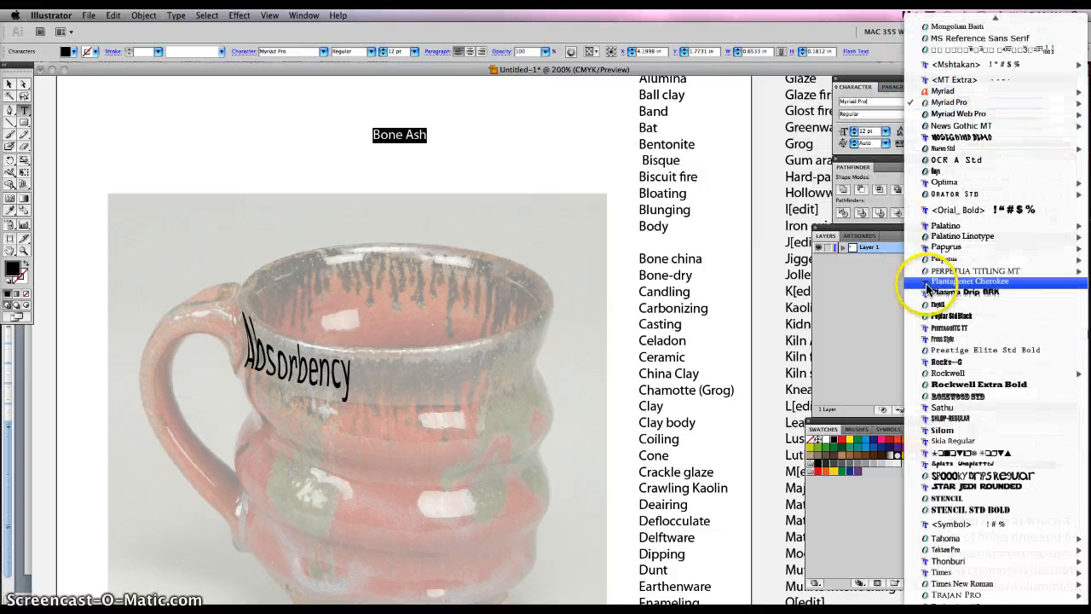
click(963, 316)
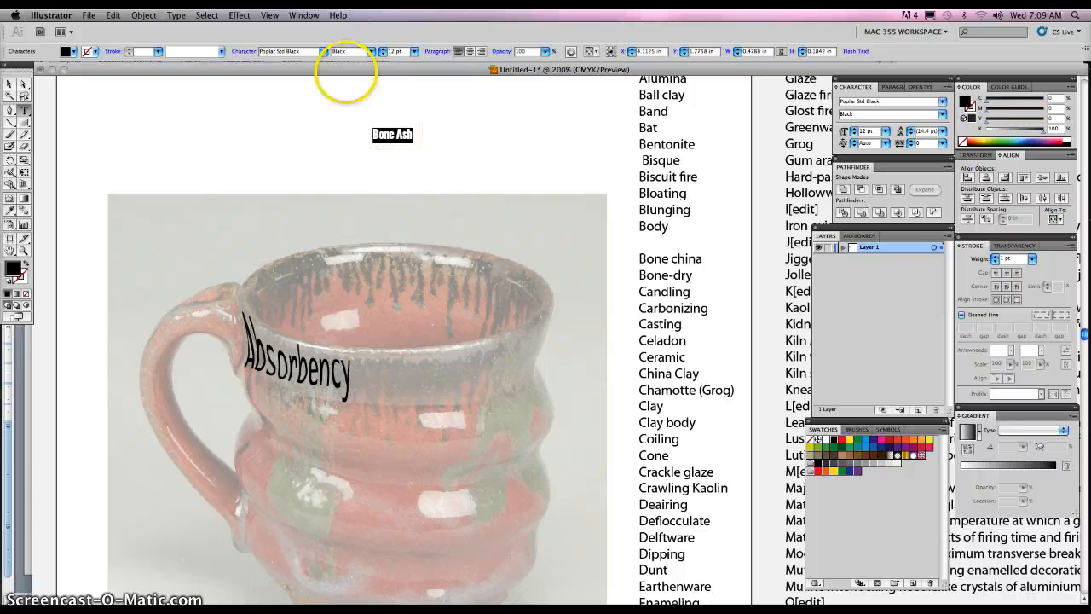
- Try a 48 pt font size on Bone Ash, and undo the size change
click(413, 55)
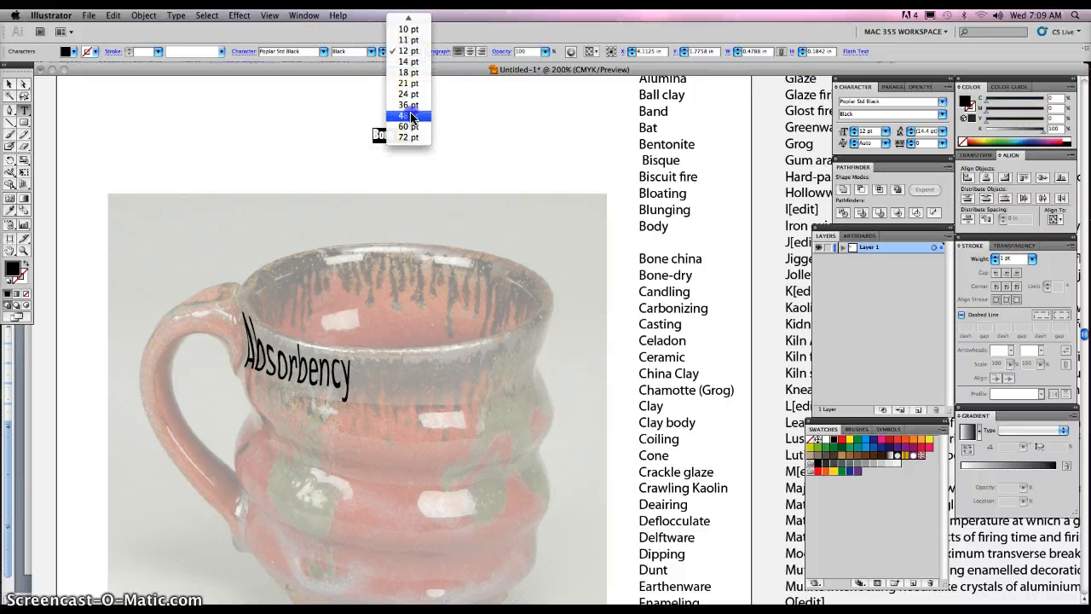
click(407, 113)
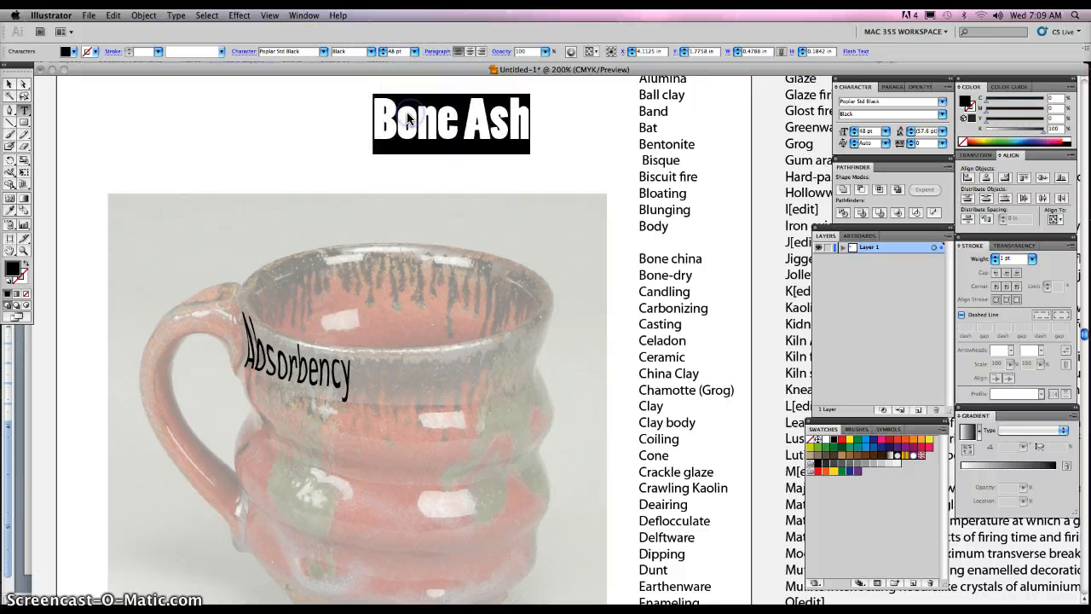
click(414, 53)
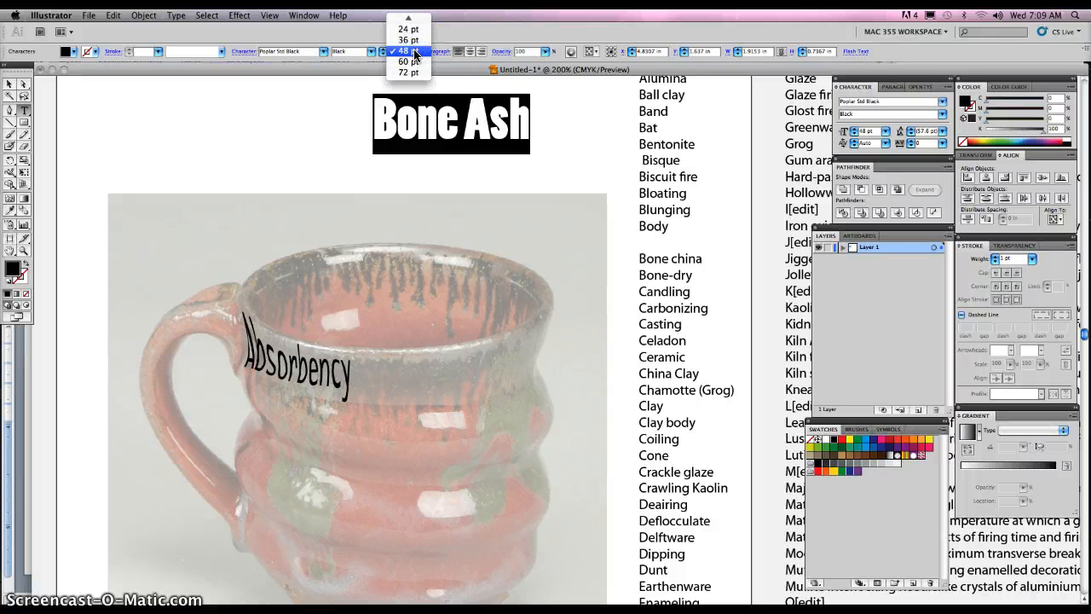
key(super+z)
click(171, 17)
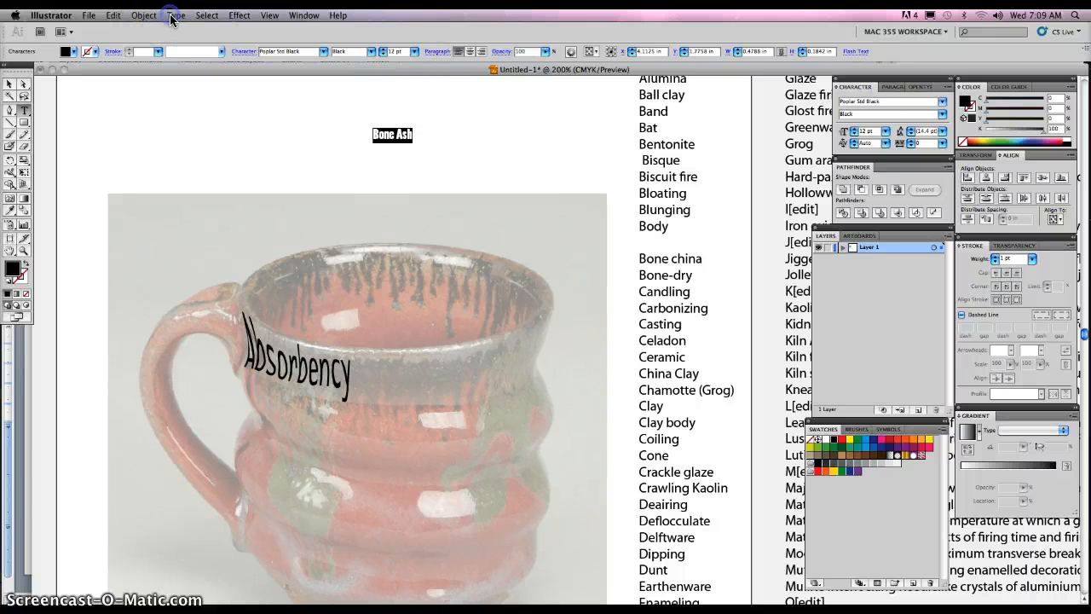
click(175, 16)
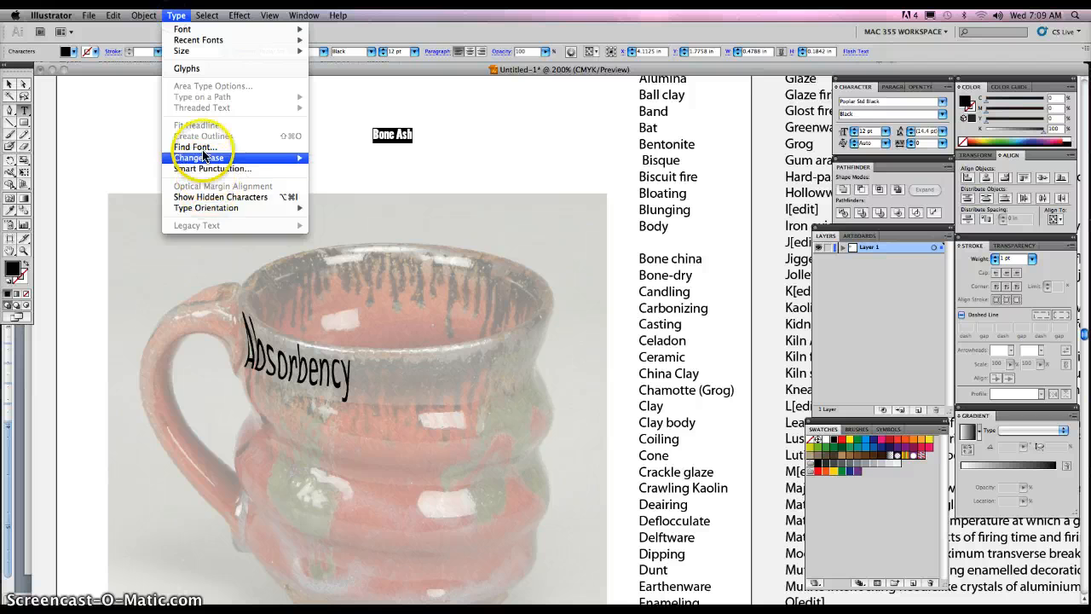
mouse_move(149, 13)
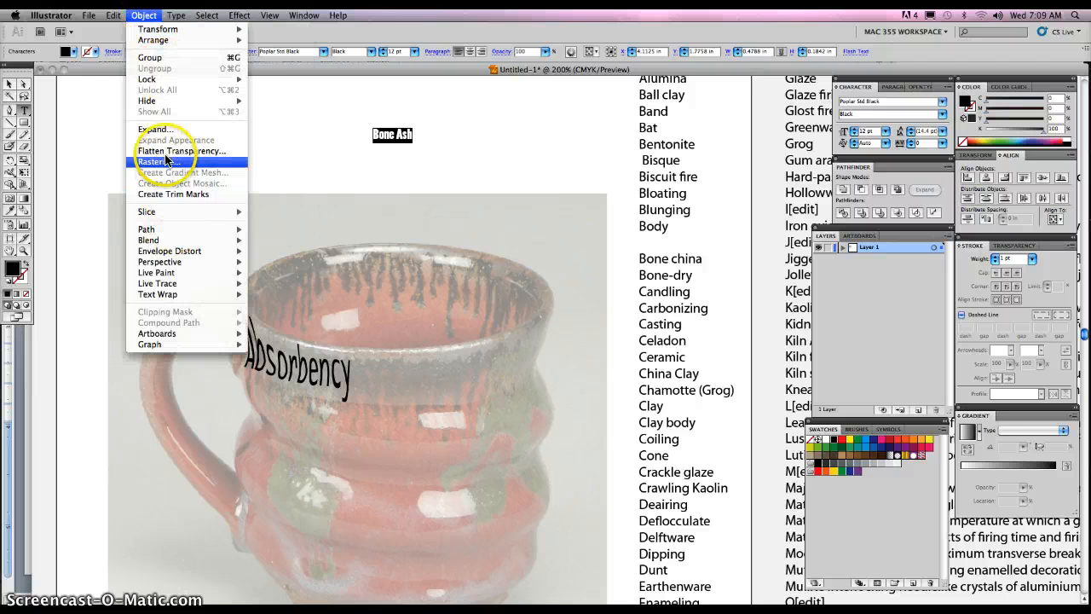
mouse_move(168, 243)
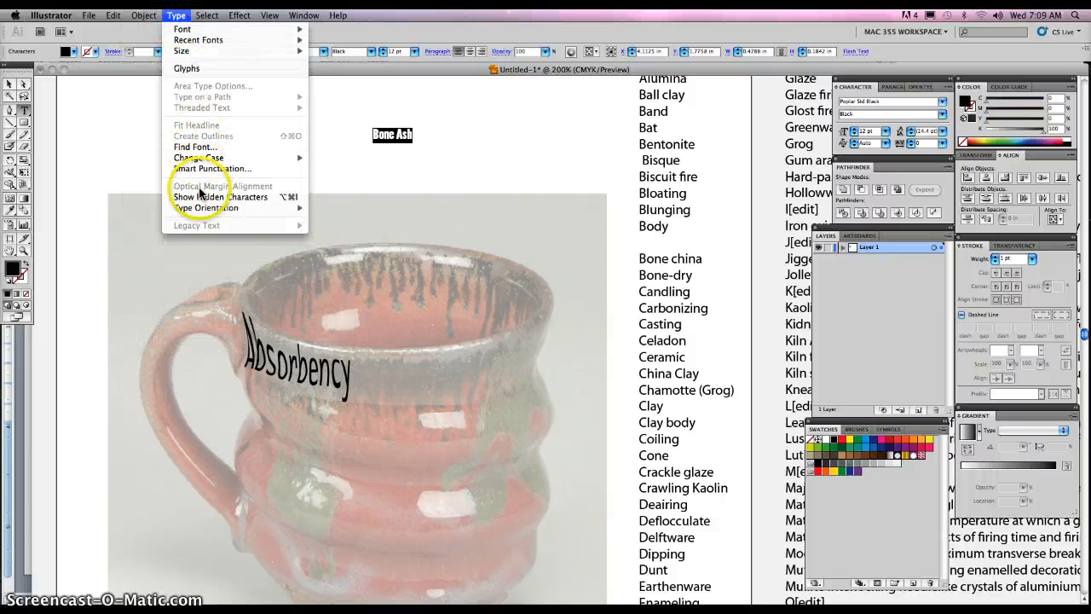
click(341, 153)
click(391, 143)
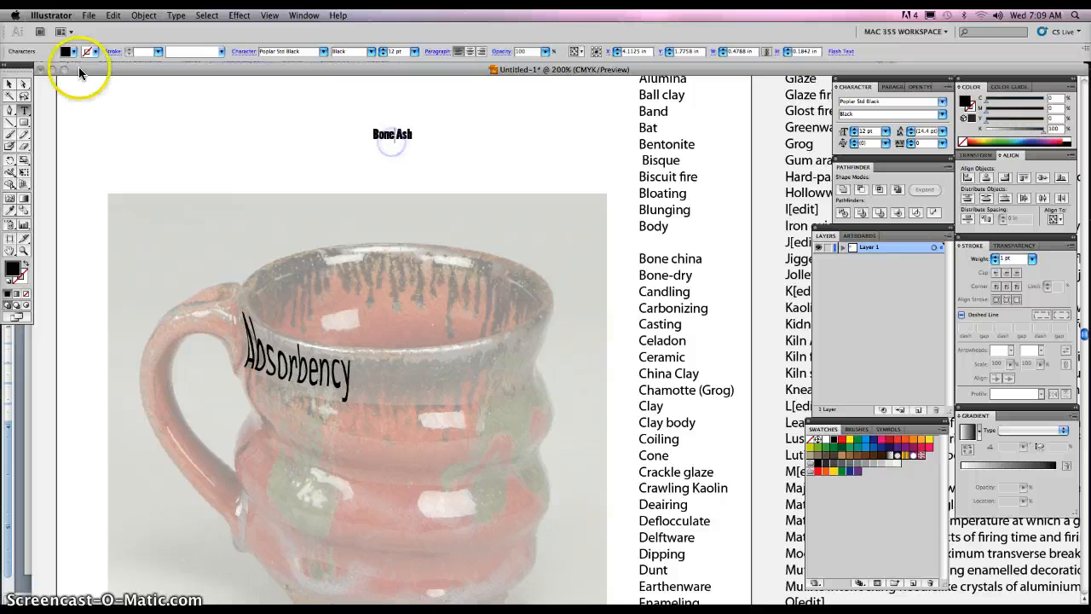
- Convert the Bone Ash text object to outlines and enlarge it to about 1.5 in wide and 0.4 in high
click(11, 85)
click(379, 136)
click(175, 16)
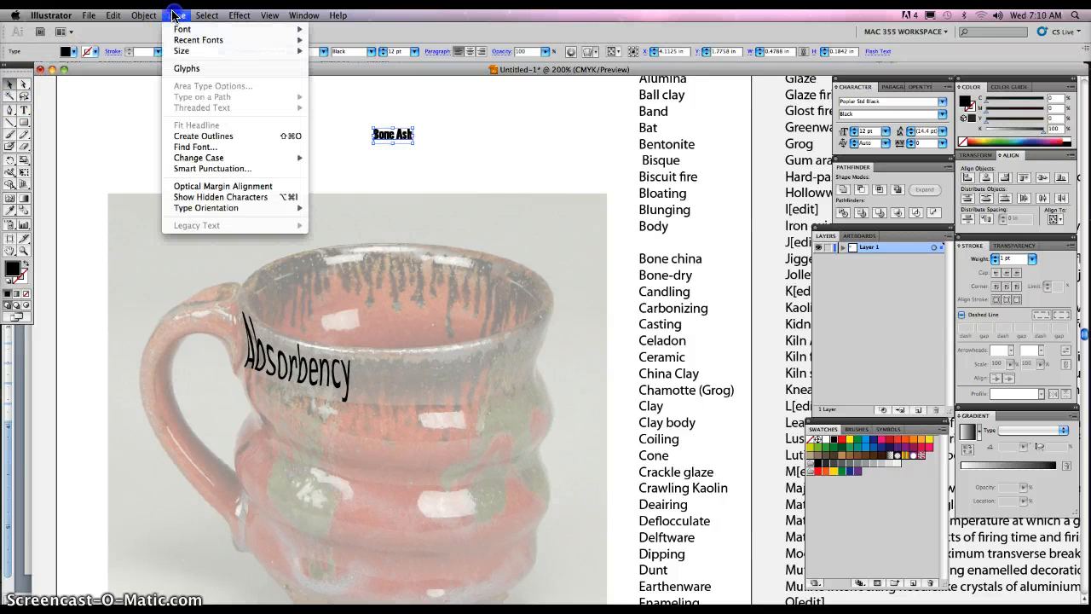
click(203, 136)
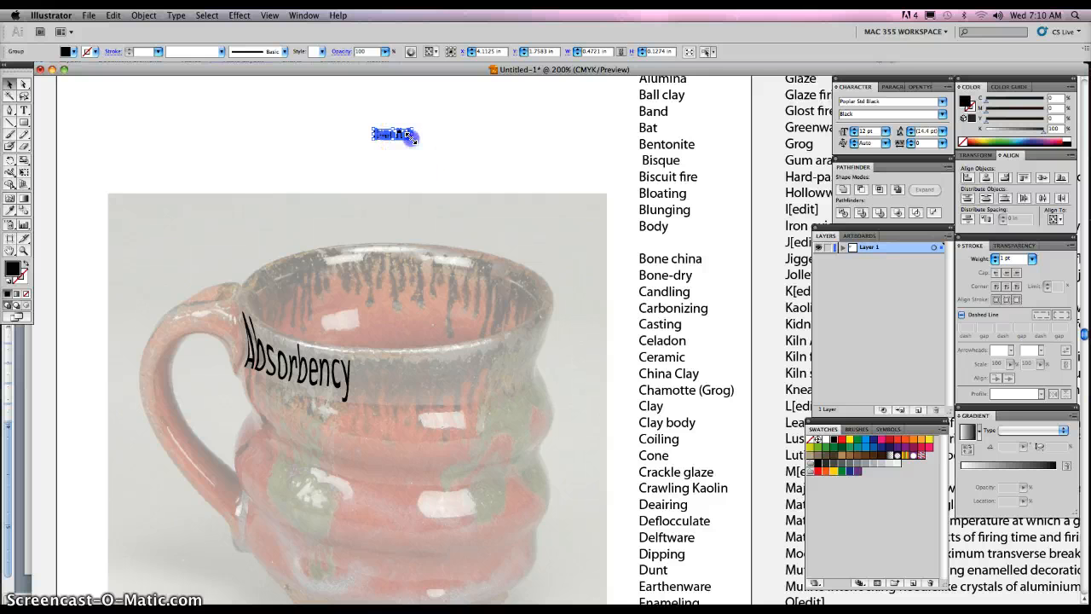
drag(415, 141, 496, 197)
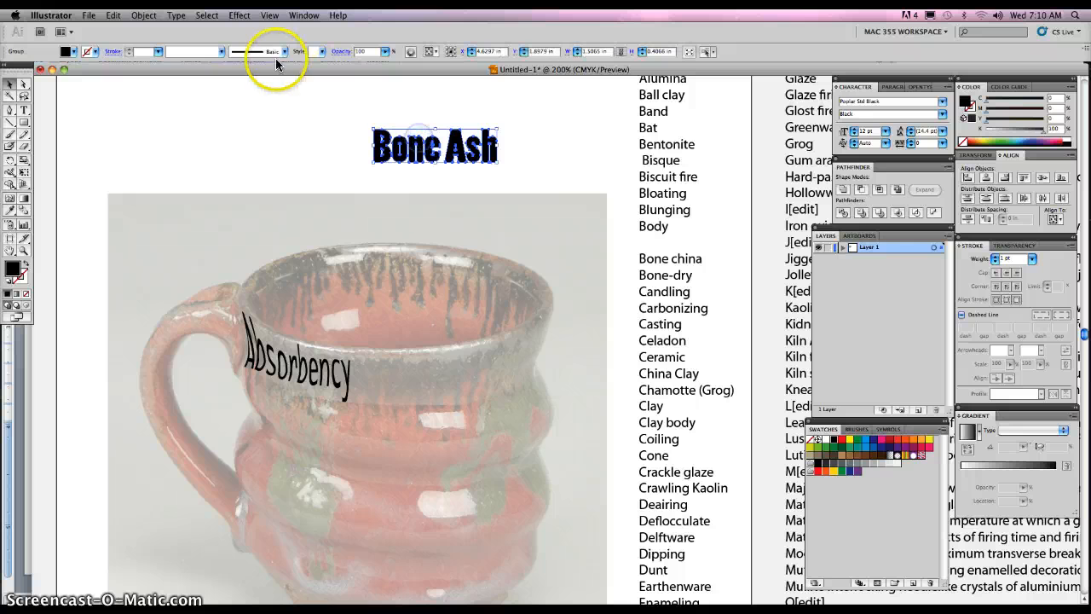
click(144, 15)
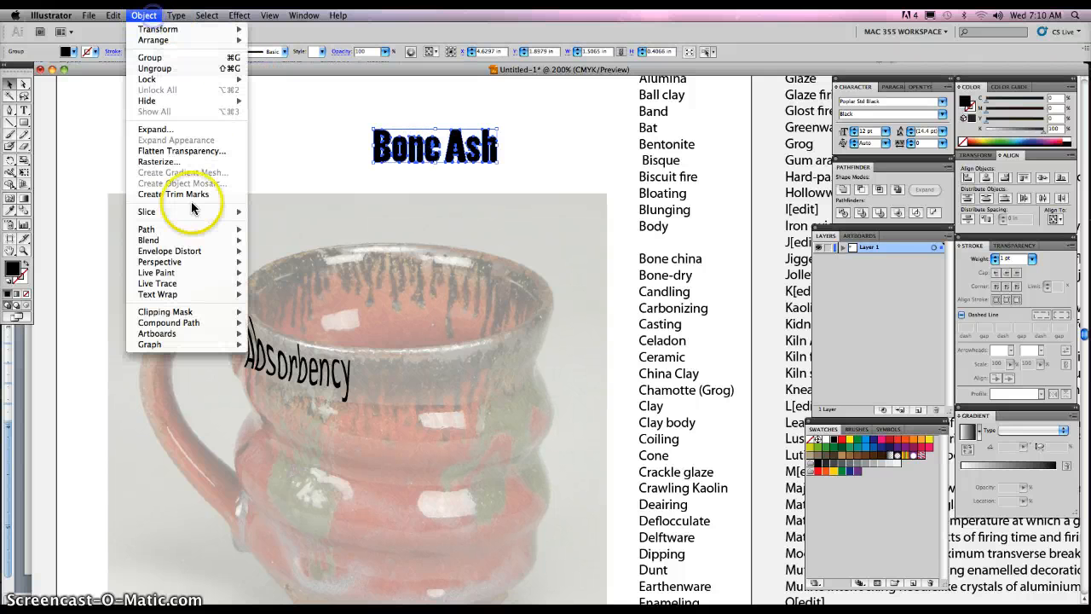
mouse_move(207, 250)
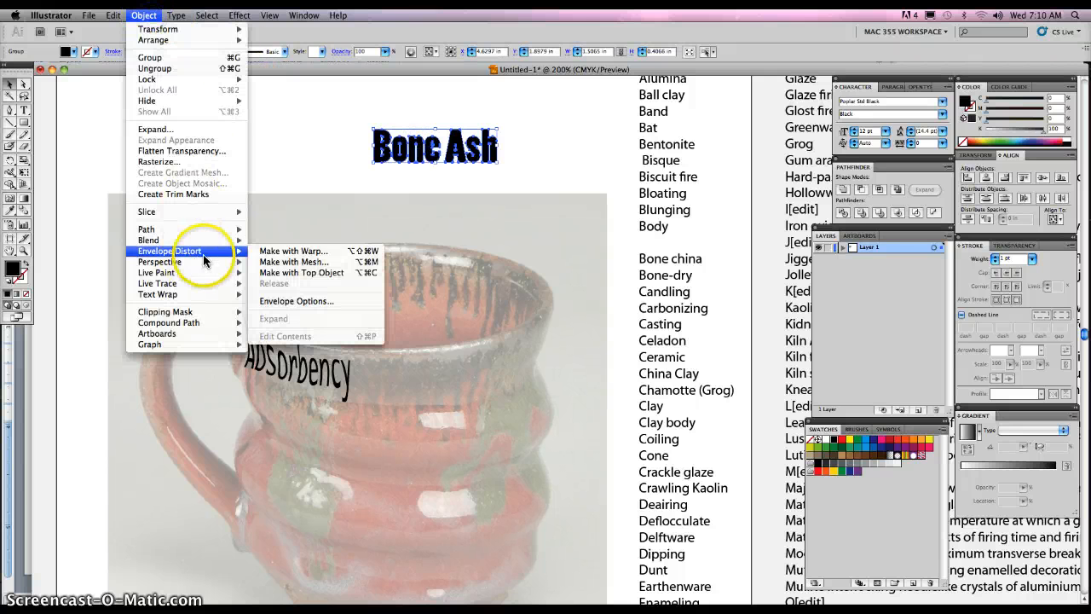
click(293, 251)
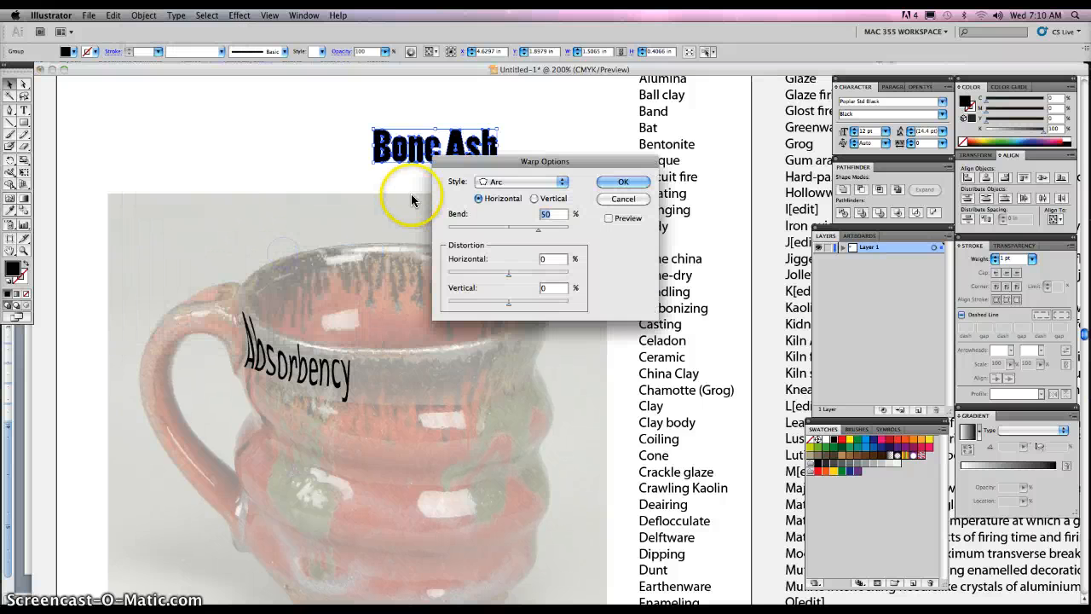
click(622, 198)
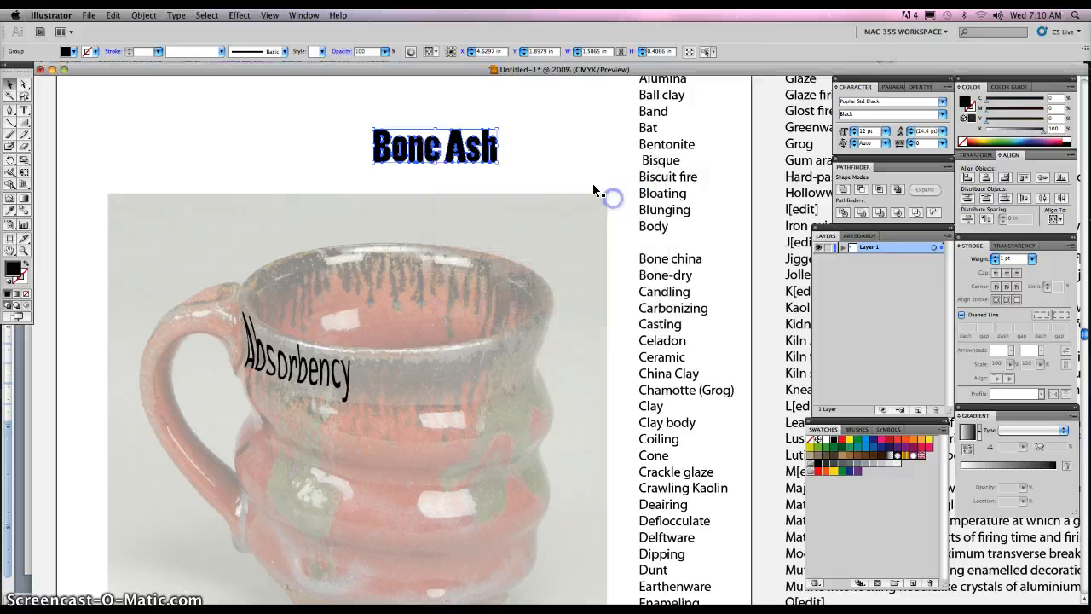
- Apply an envelope distort mesh with 2 rows and 2 columns to the outlined Bone Ash
click(143, 16)
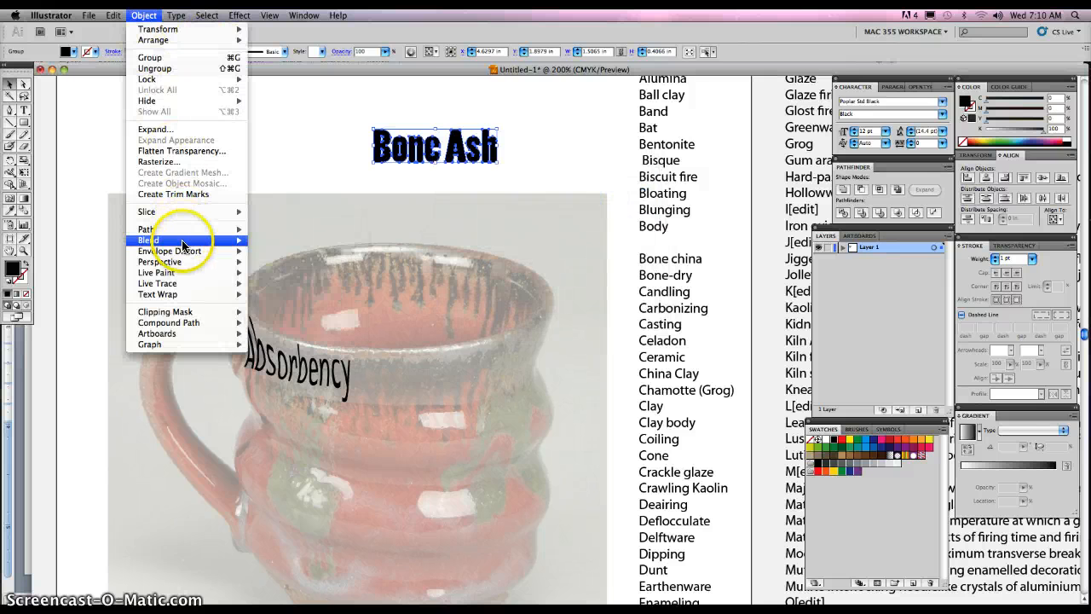
mouse_move(205, 251)
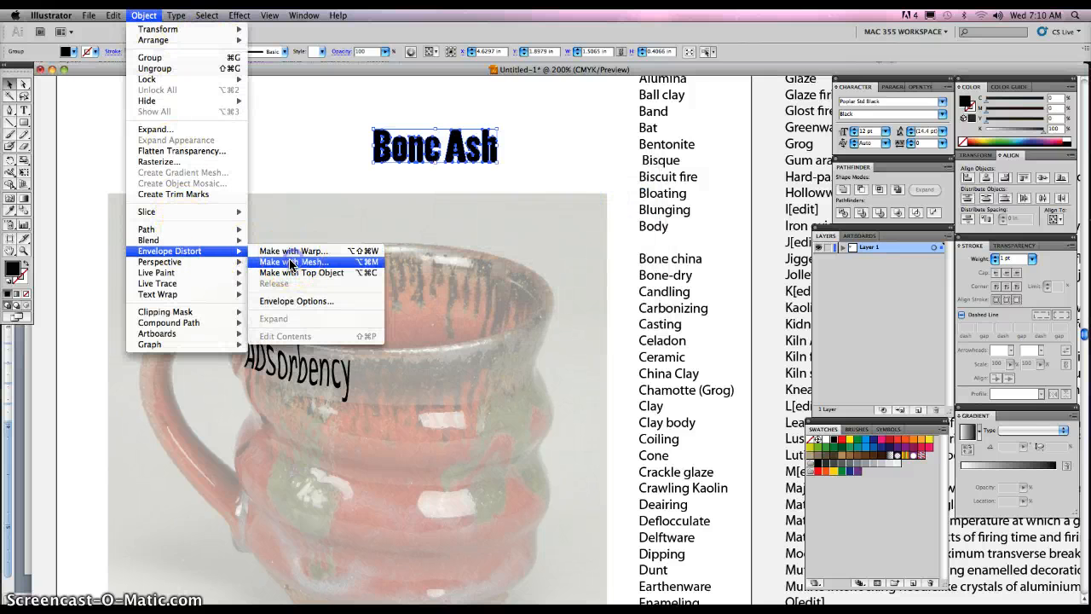
click(291, 262)
click(590, 215)
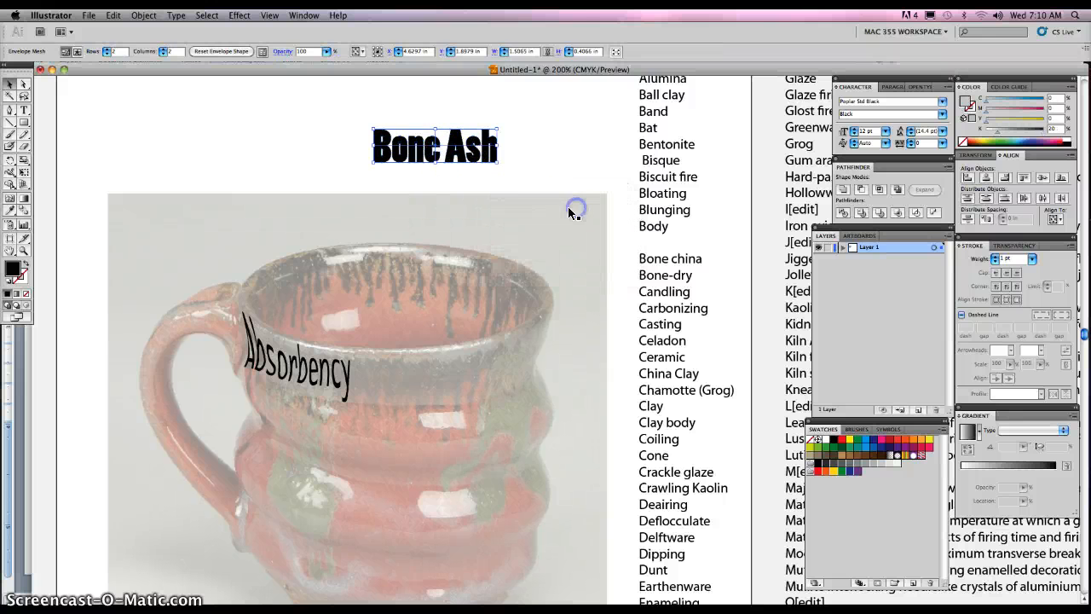
- Move Bone Ash onto the mug below Absorbency, rotate it 90° counterclockwise, and place it along the mug's left side
drag(436, 152, 332, 426)
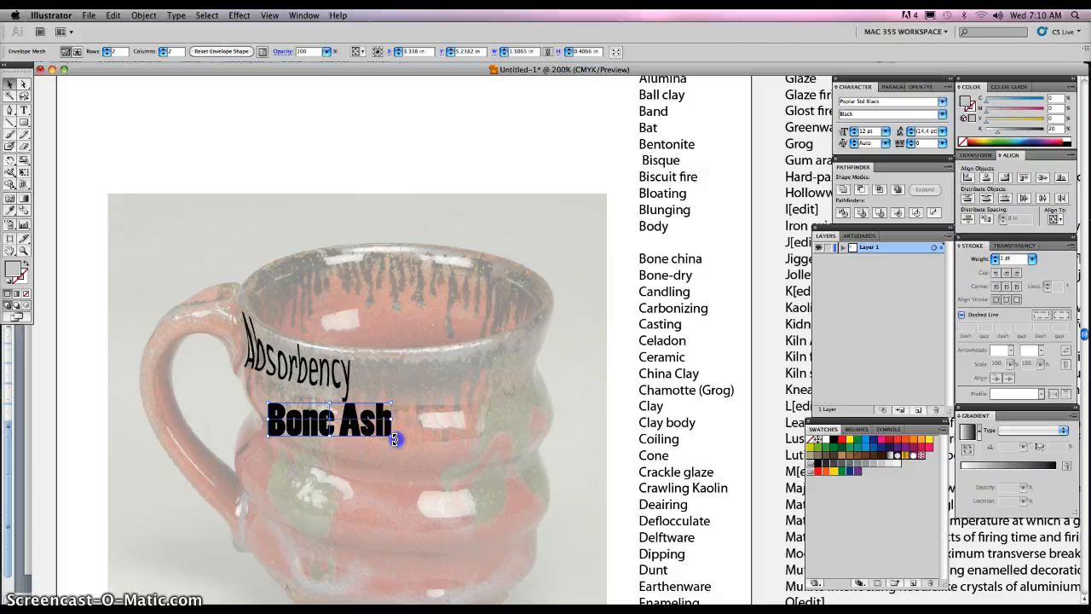
drag(407, 381, 345, 315)
drag(322, 404, 215, 345)
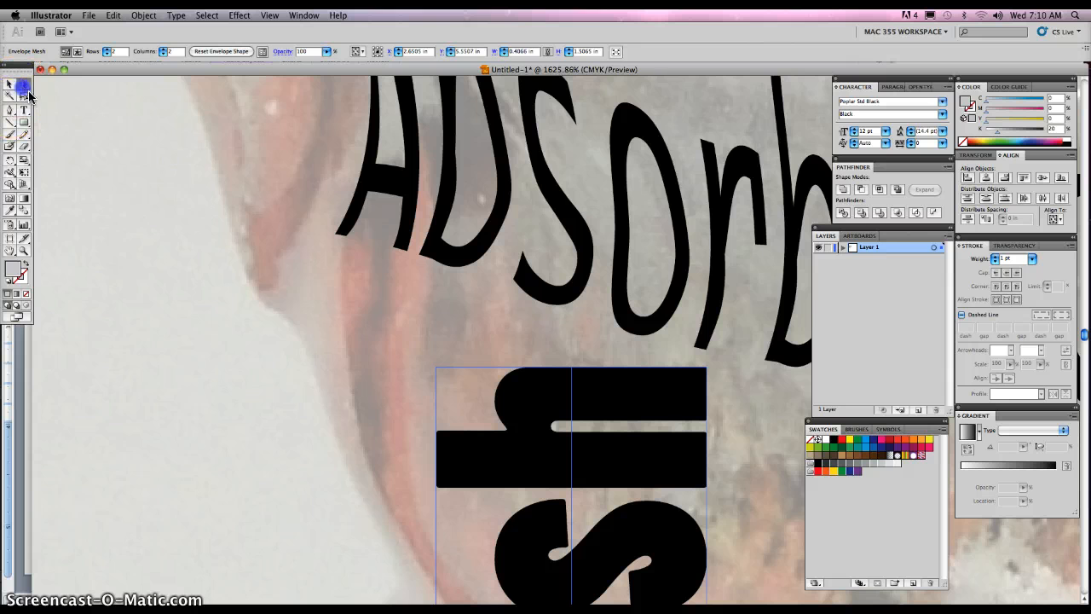
- Reshape the top mesh edge of Bone Ash by moving its corner and centre points to follow the underside of Absorbency
drag(436, 369, 320, 245)
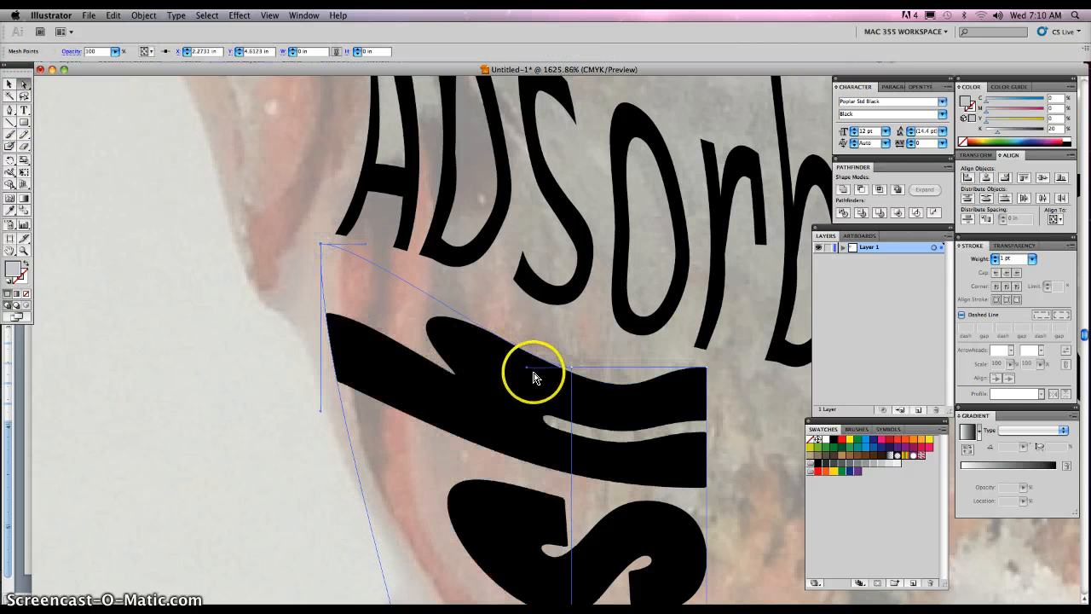
drag(524, 356, 523, 347)
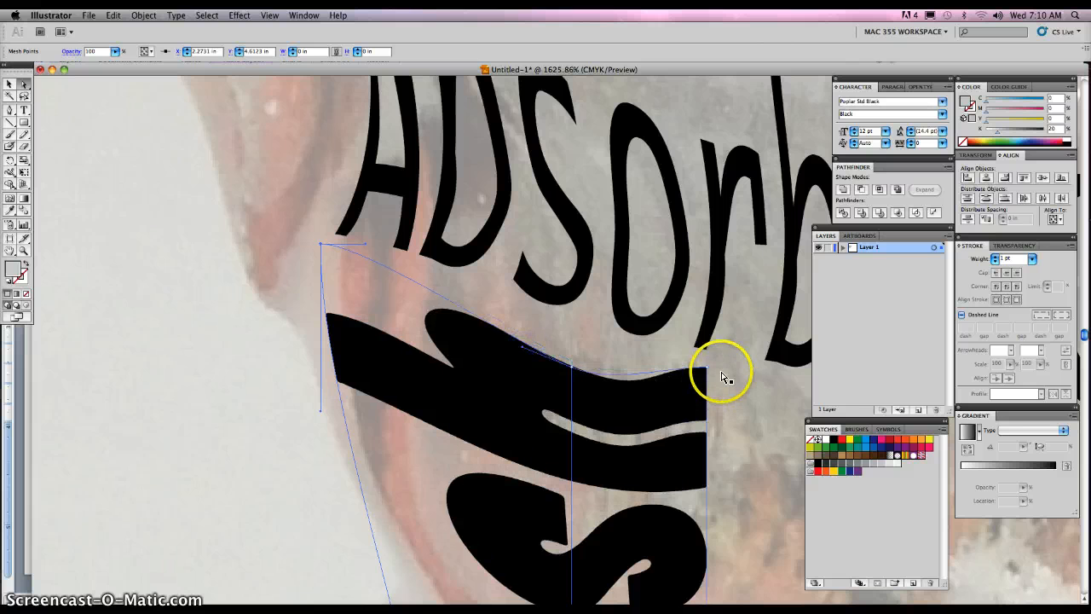
drag(706, 368, 746, 383)
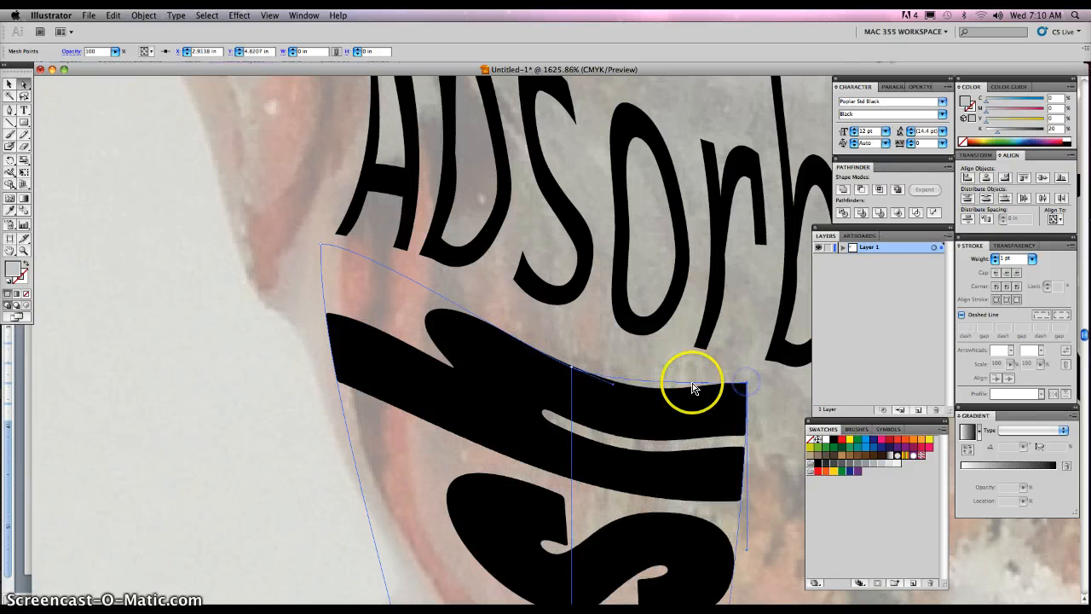
drag(573, 372, 563, 334)
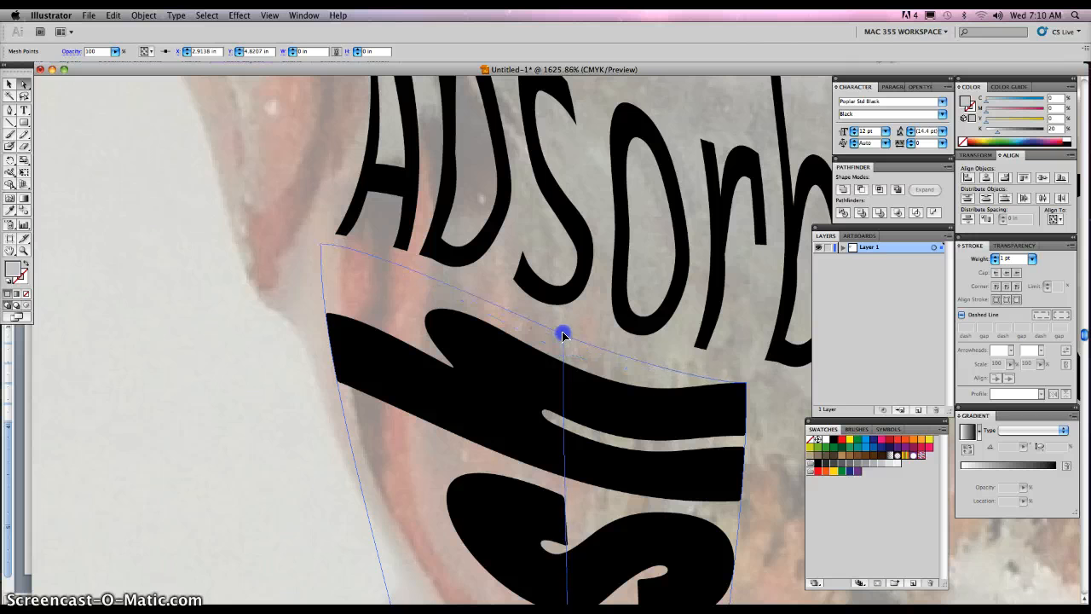
- Move the top-left mesh corner of Bone Ash slightly outward and adjust it to the mug's edge below the A of Absorbency
click(323, 244)
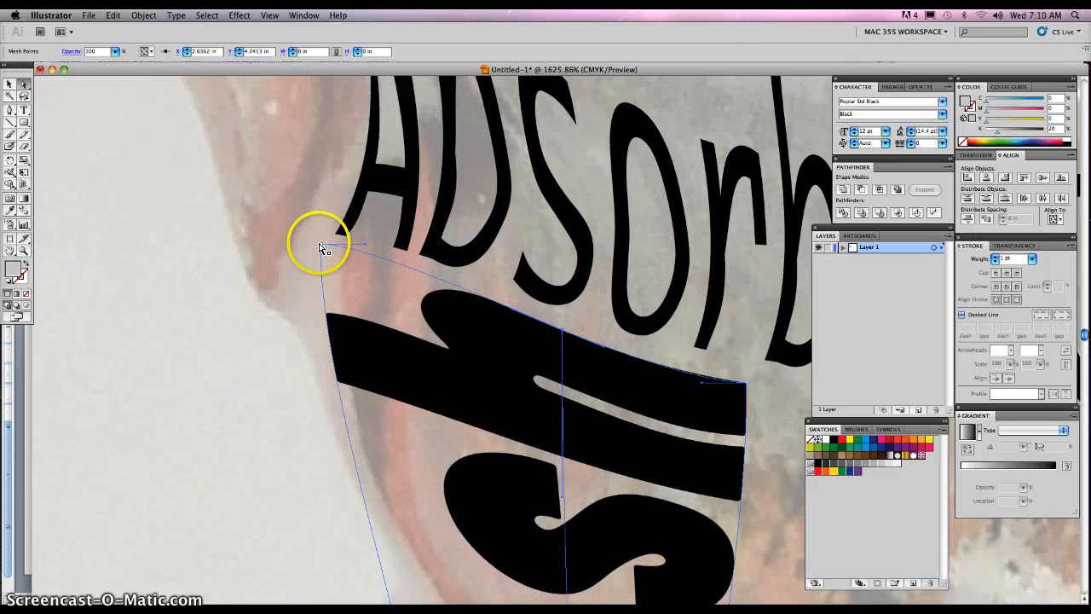
drag(322, 247, 345, 243)
key(space)
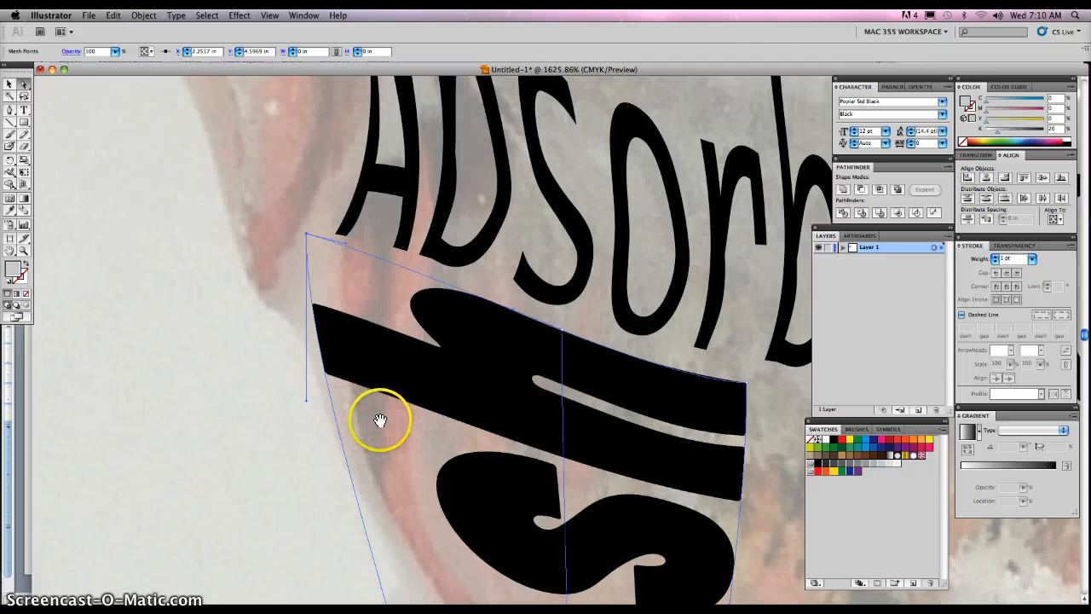
- Raise the left-middle and centre mesh points of Bone Ash so the middle mesh line slopes like the word's upper edge
scroll(392, 416, down, 5)
scroll(392, 416, right, 2)
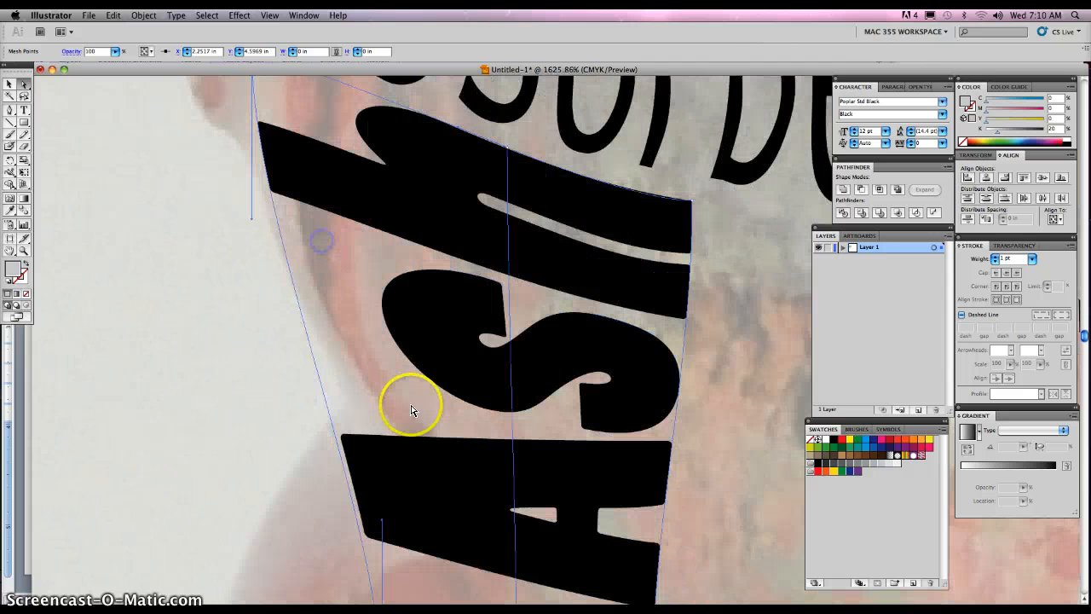
alt+super+click(425, 478)
alt+super+click(459, 456)
drag(612, 310, 330, 264)
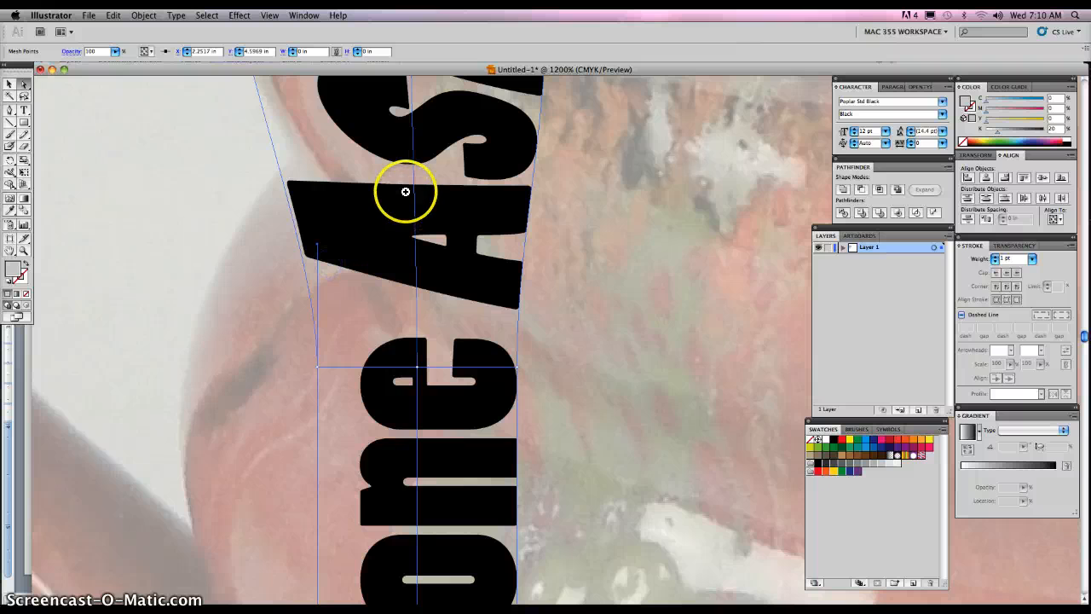
drag(405, 191, 418, 362)
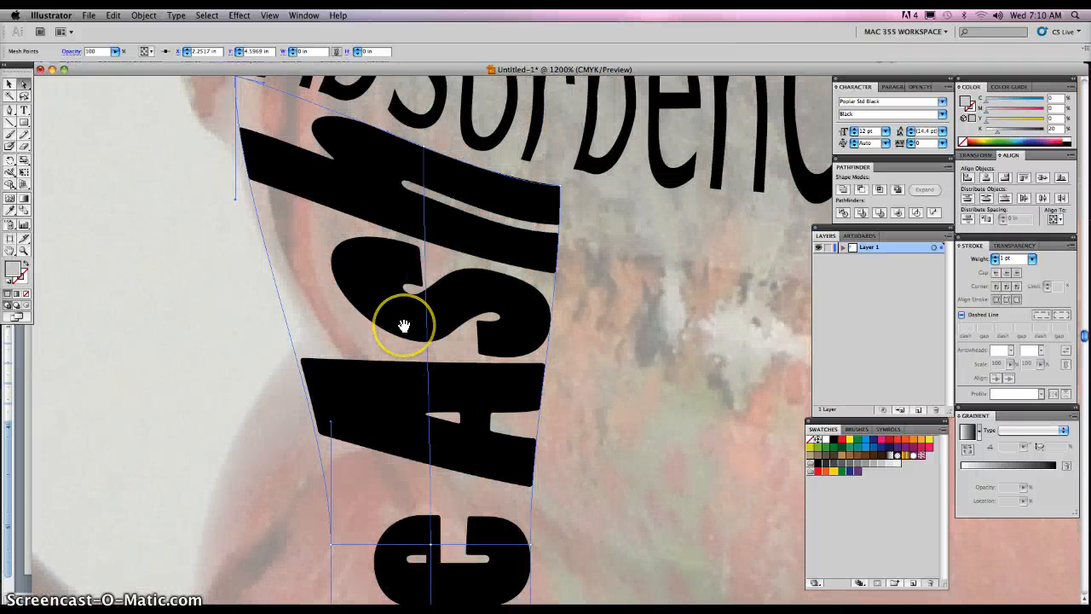
drag(404, 326, 407, 344)
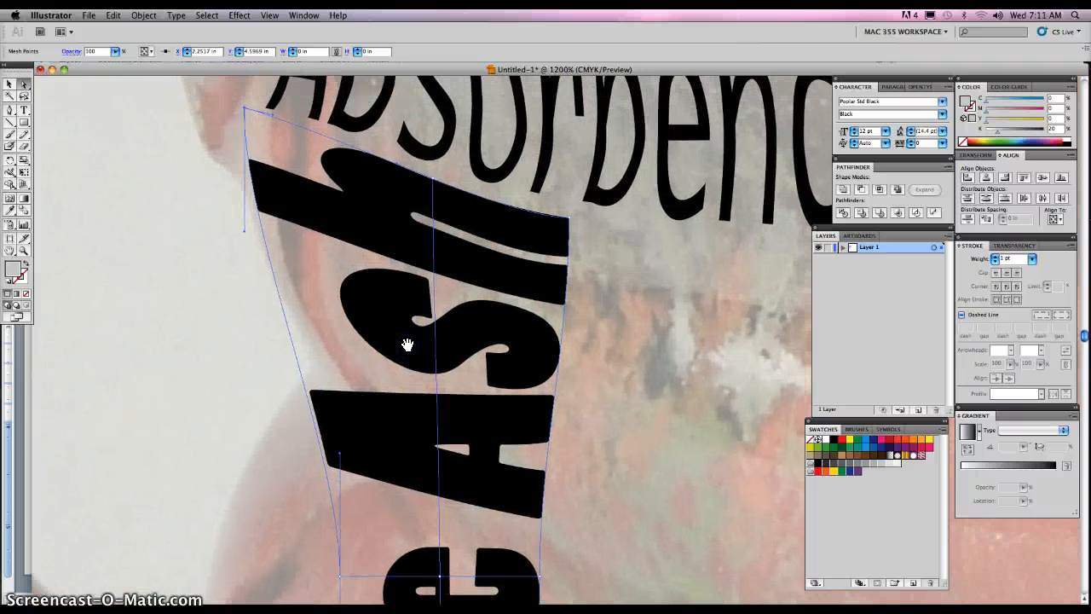
alt+super+click(407, 345)
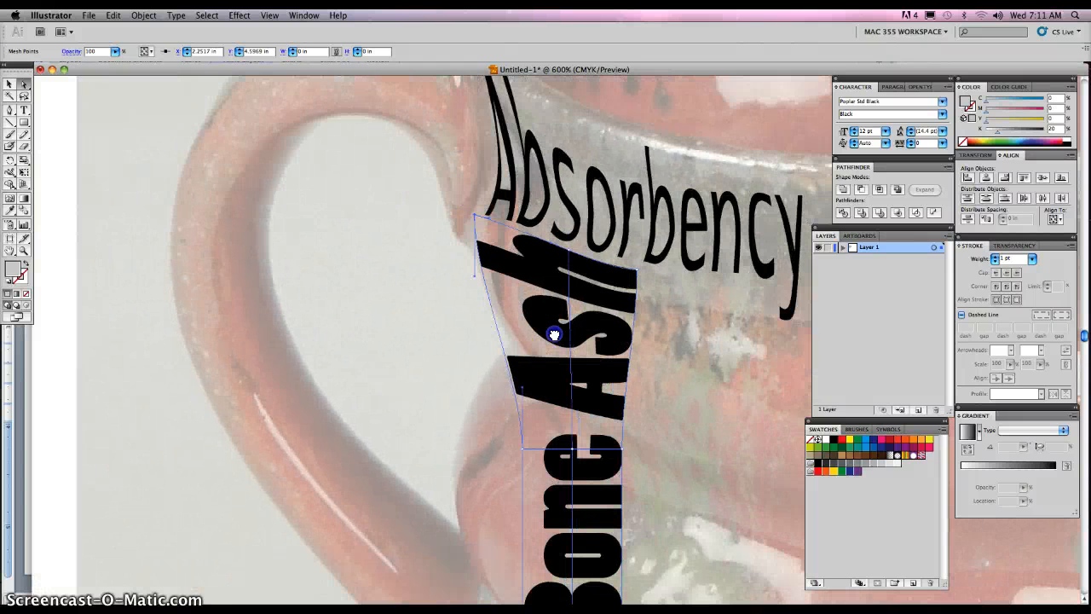
drag(554, 335, 500, 308)
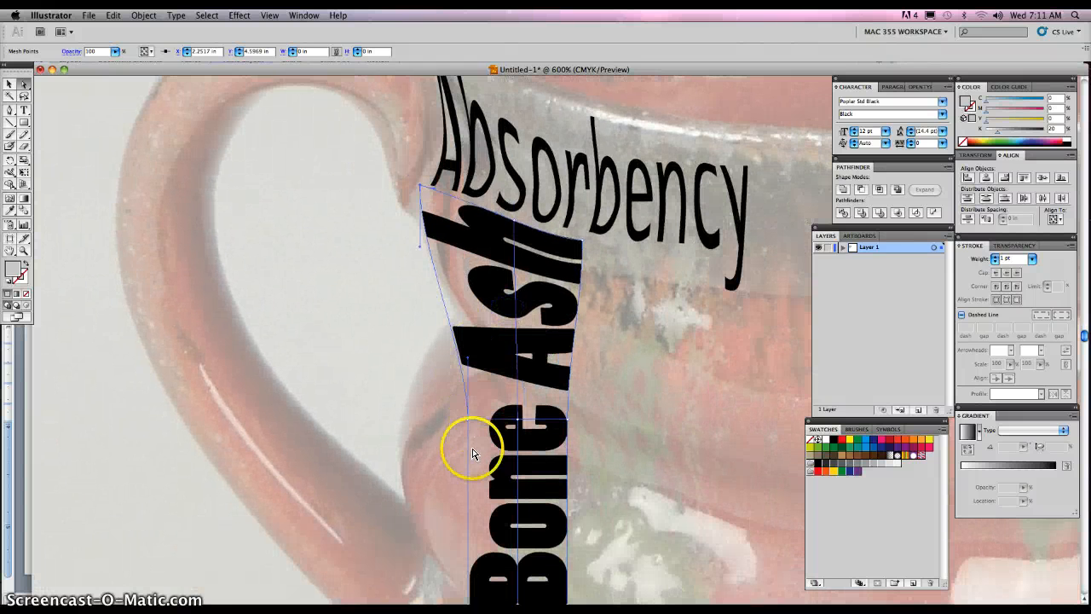
drag(470, 414, 470, 365)
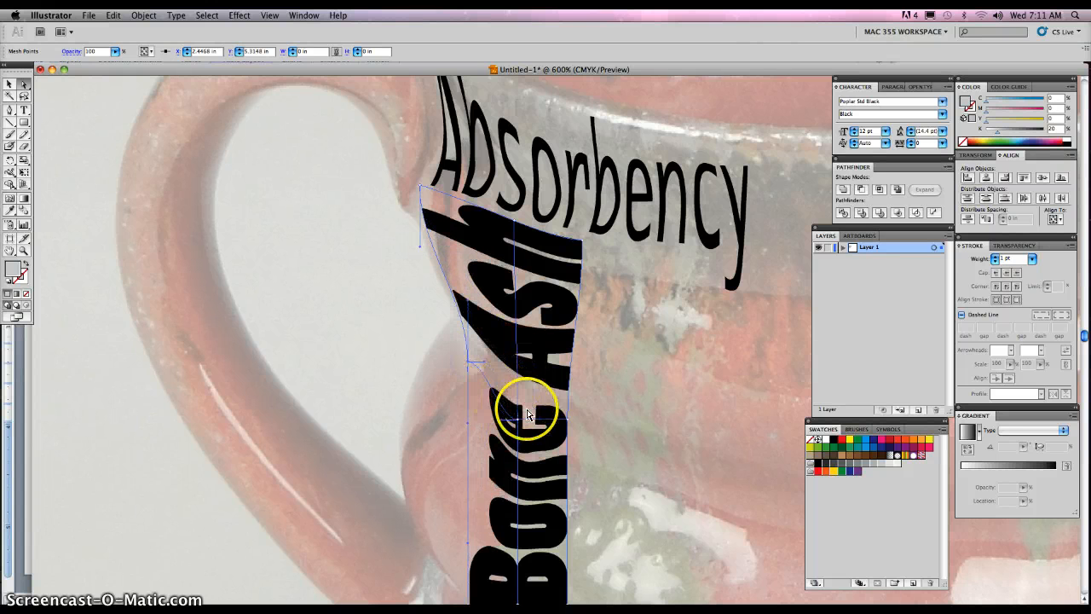
drag(519, 419, 522, 407)
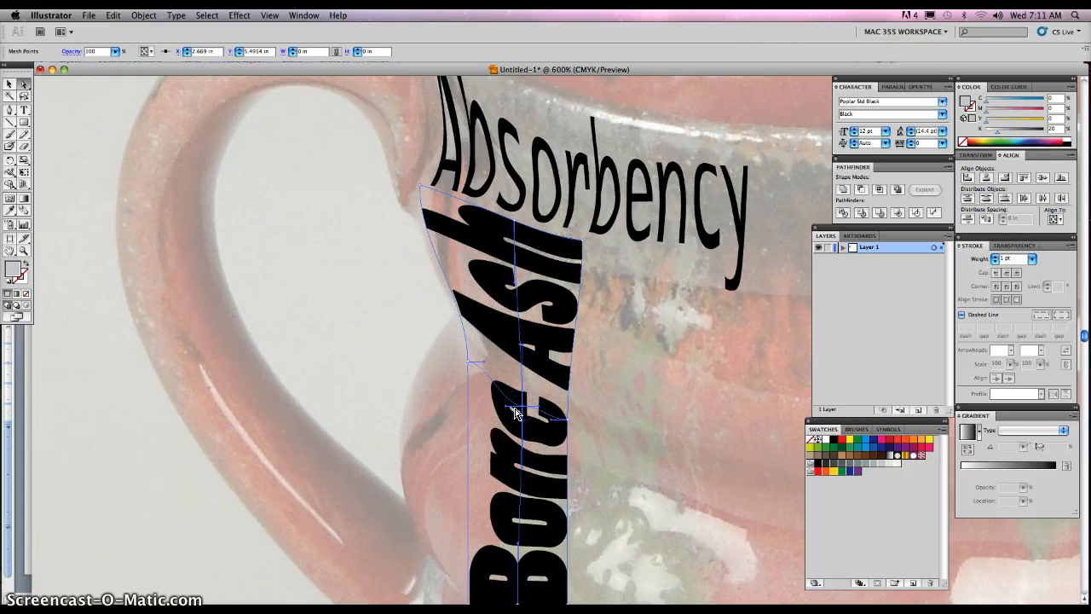
- Move the bottom-left mesh corner of Bone Ash up and outward to the mug's edge where the handle joins the body
drag(504, 394, 537, 308)
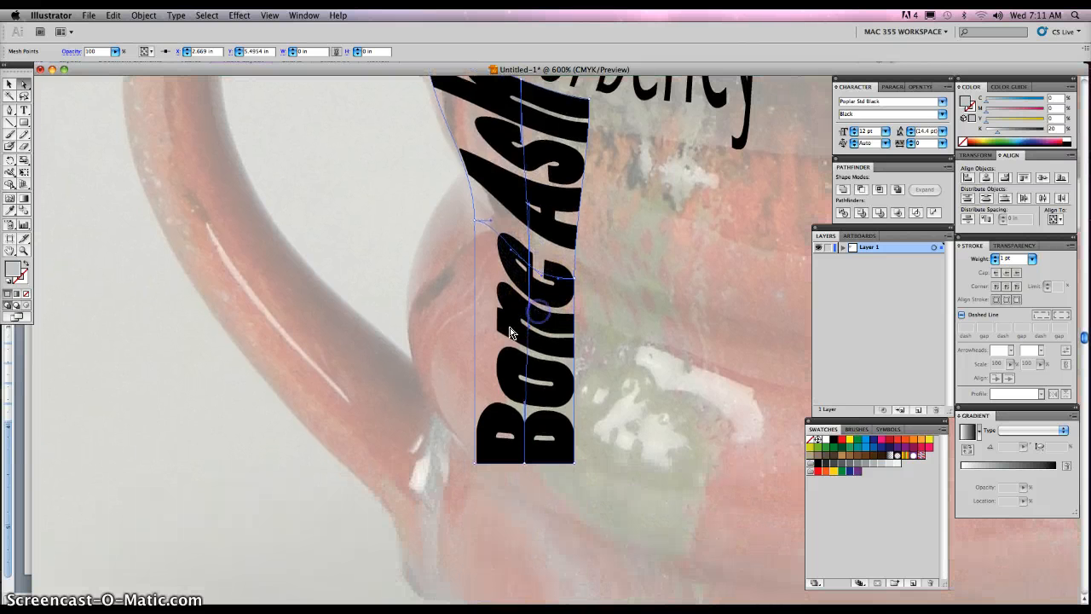
drag(476, 468, 415, 372)
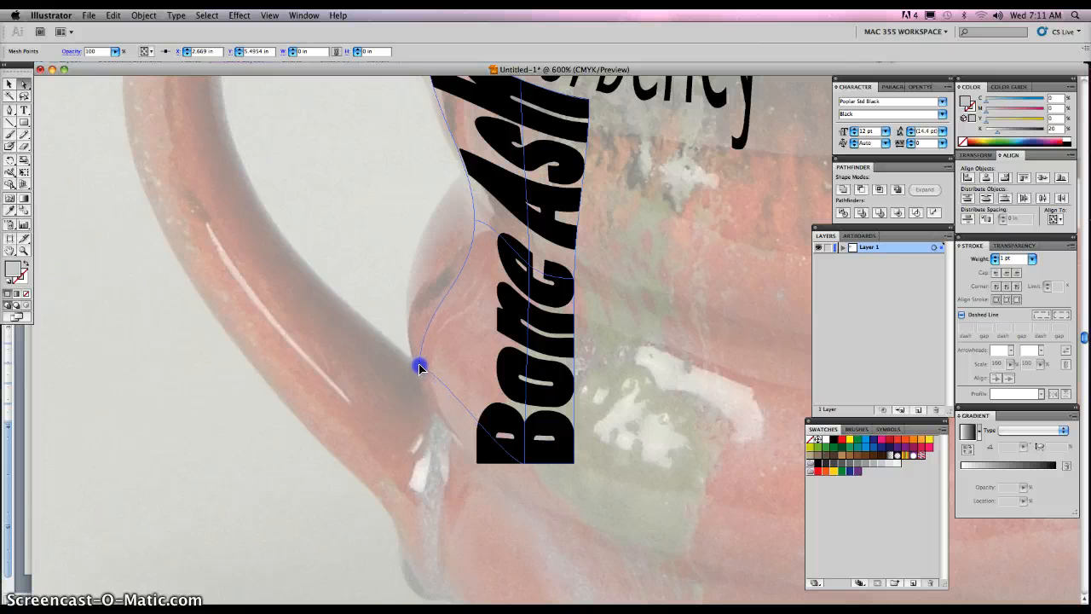
drag(479, 266, 475, 224)
click(475, 281)
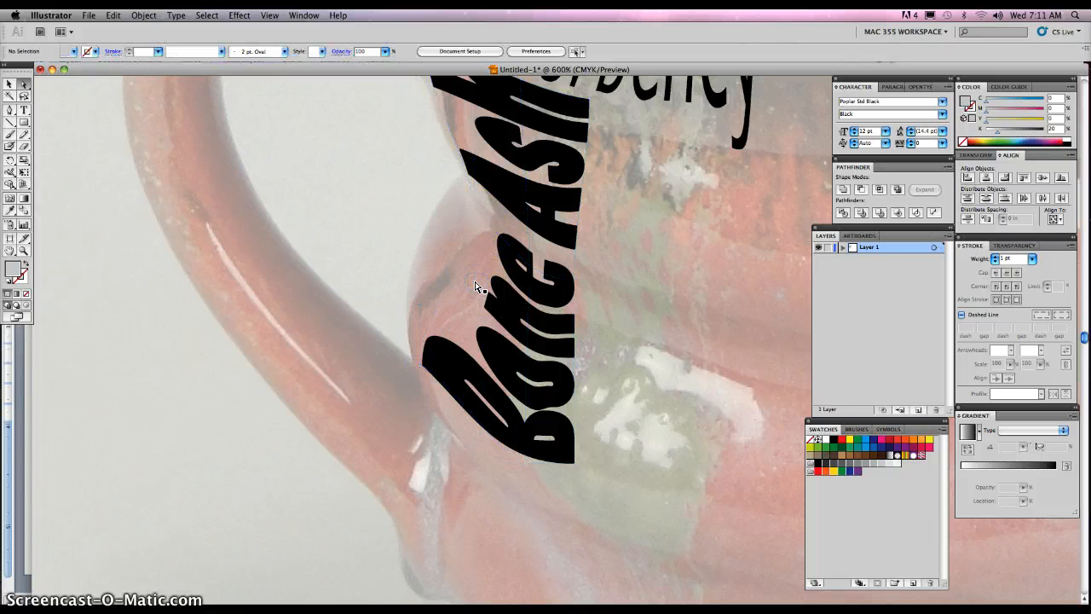
- Bow the left mesh edge of Bone Ash along the mug's bulge by adjusting the left-middle point and its direction handles
click(481, 212)
click(475, 220)
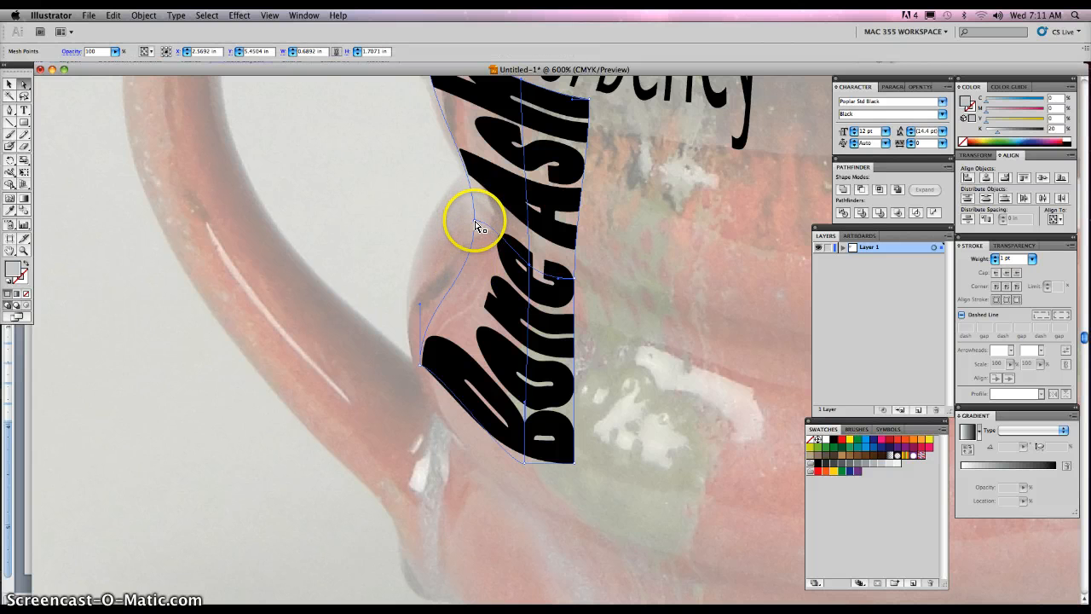
drag(478, 226, 478, 288)
click(475, 285)
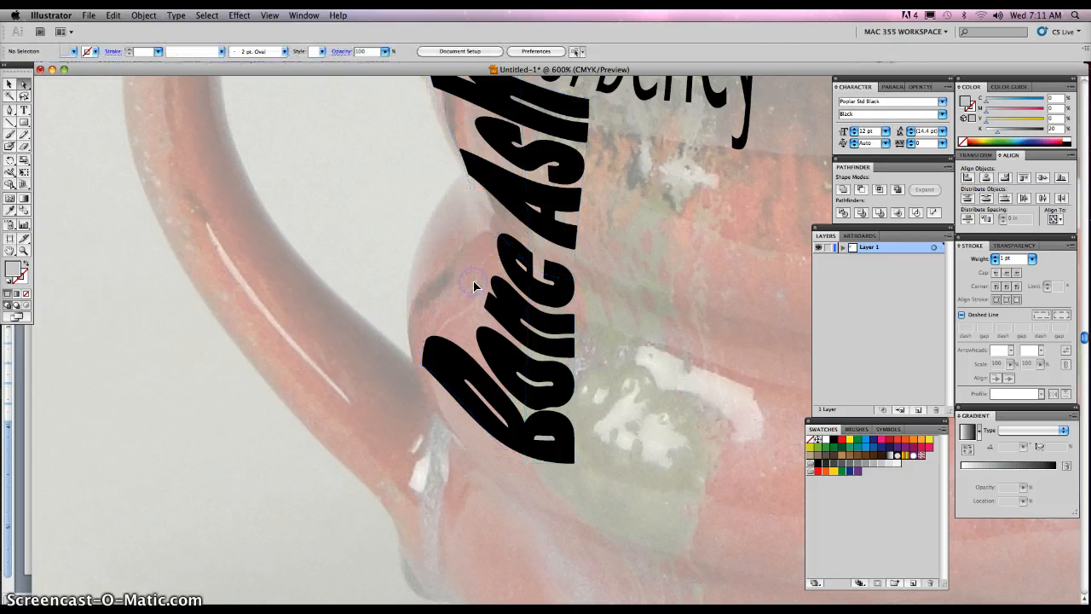
click(481, 225)
drag(474, 282, 419, 276)
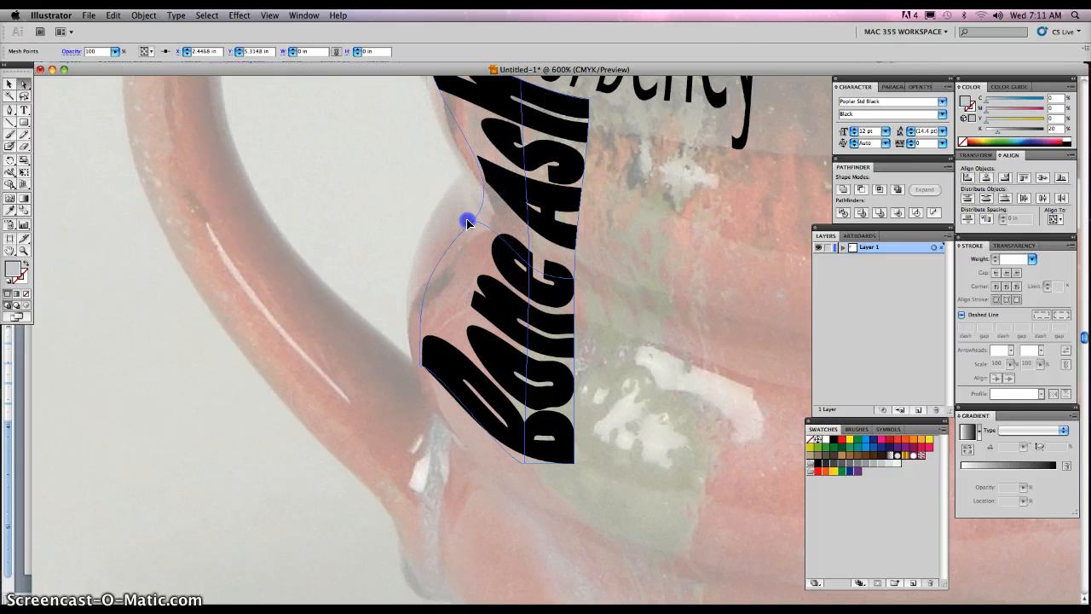
drag(467, 224, 455, 193)
click(471, 241)
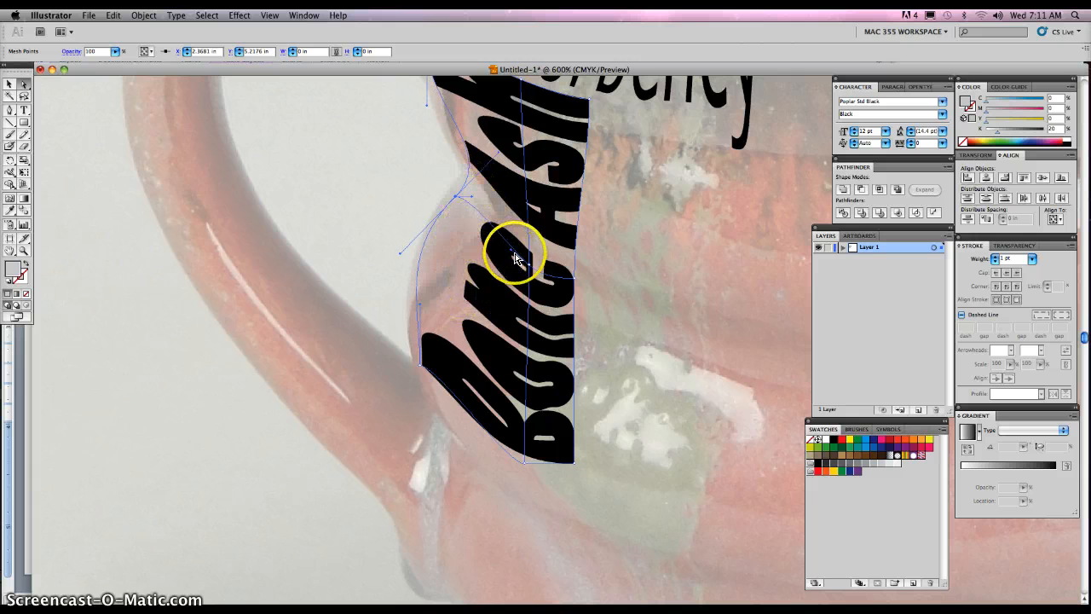
- Extend the centre mesh point's direction handle toward the mug's left edge to spread the letters of Bone, and deselect the artwork
click(510, 248)
click(529, 260)
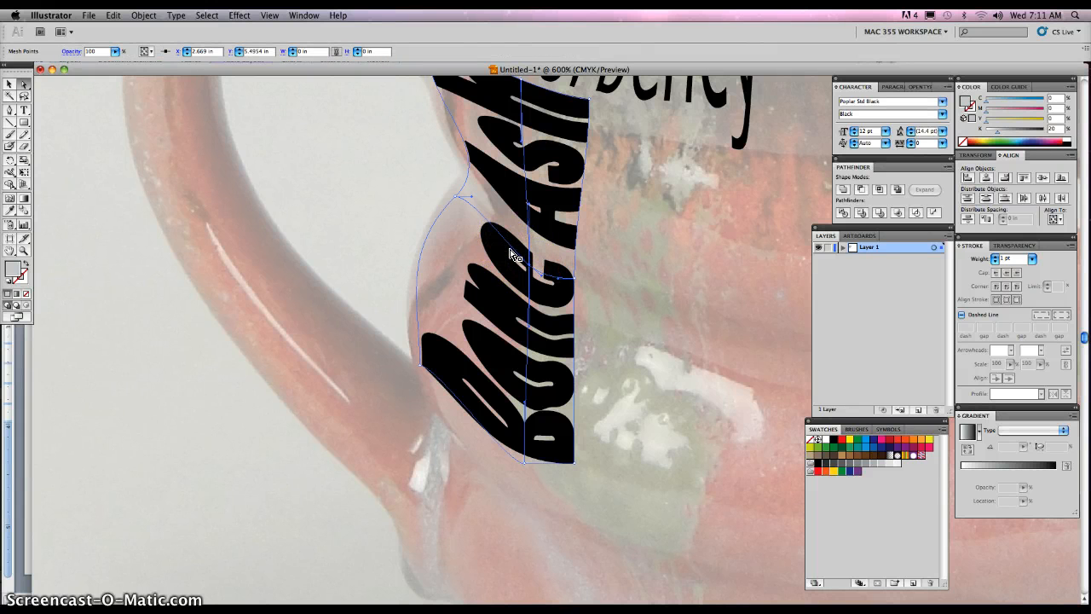
drag(449, 227, 455, 227)
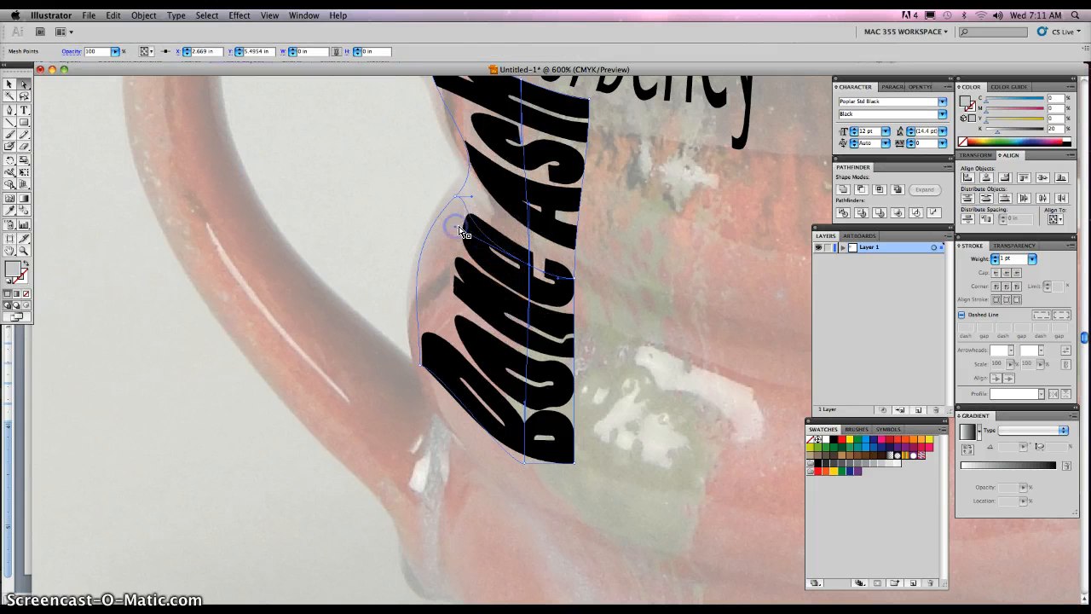
key(super+minus)
key(super+minus)
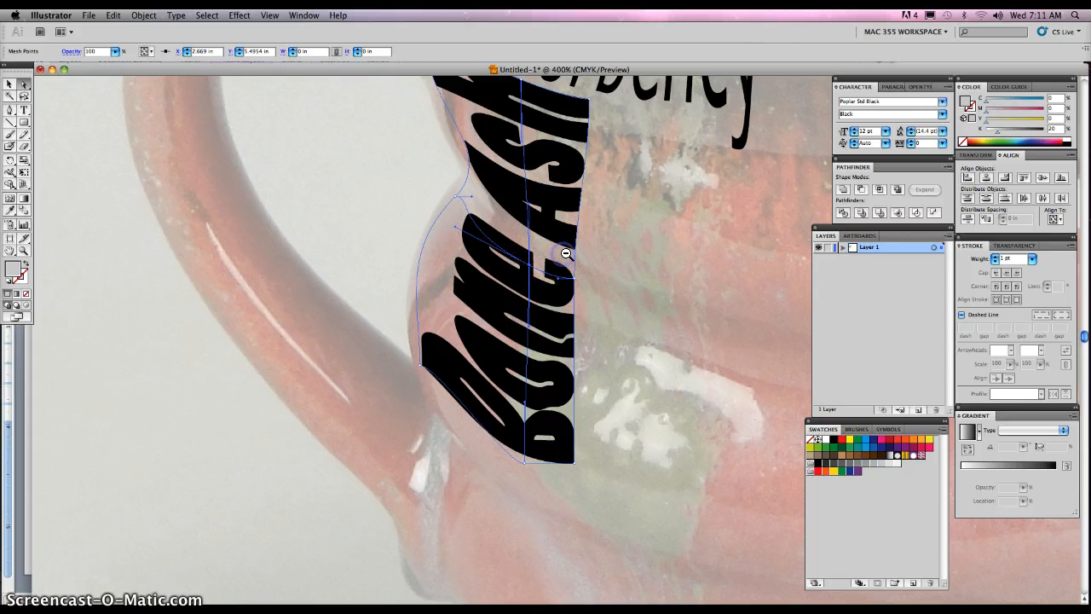
click(606, 330)
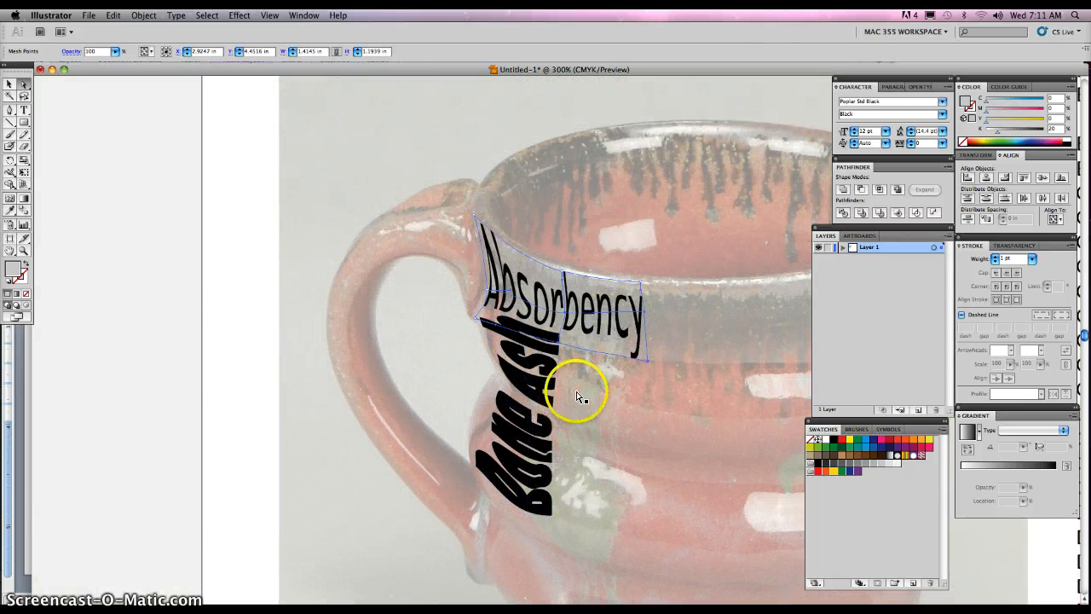
click(10, 83)
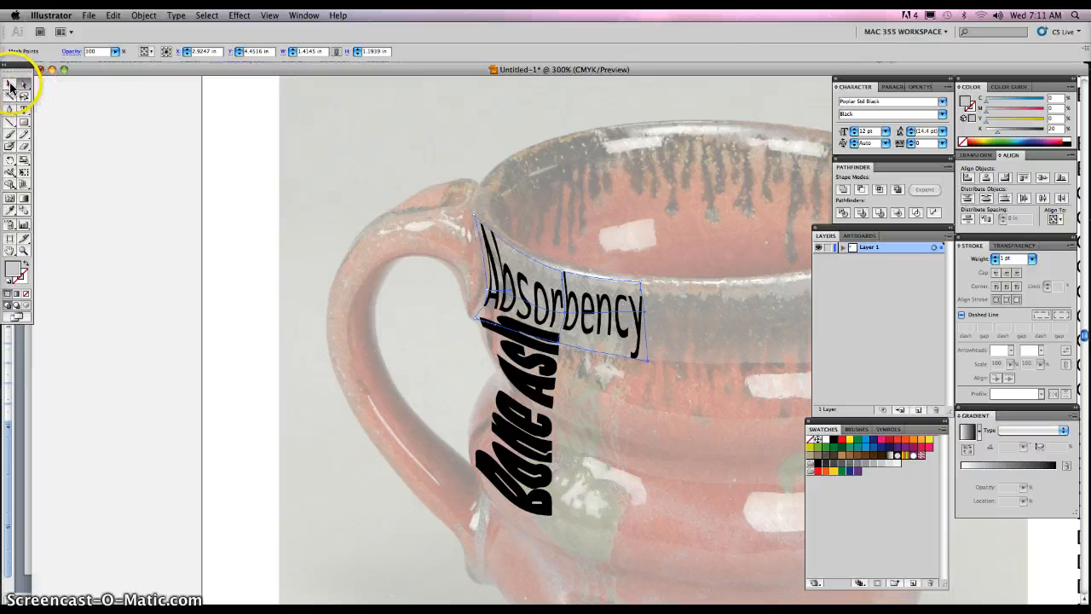
click(262, 219)
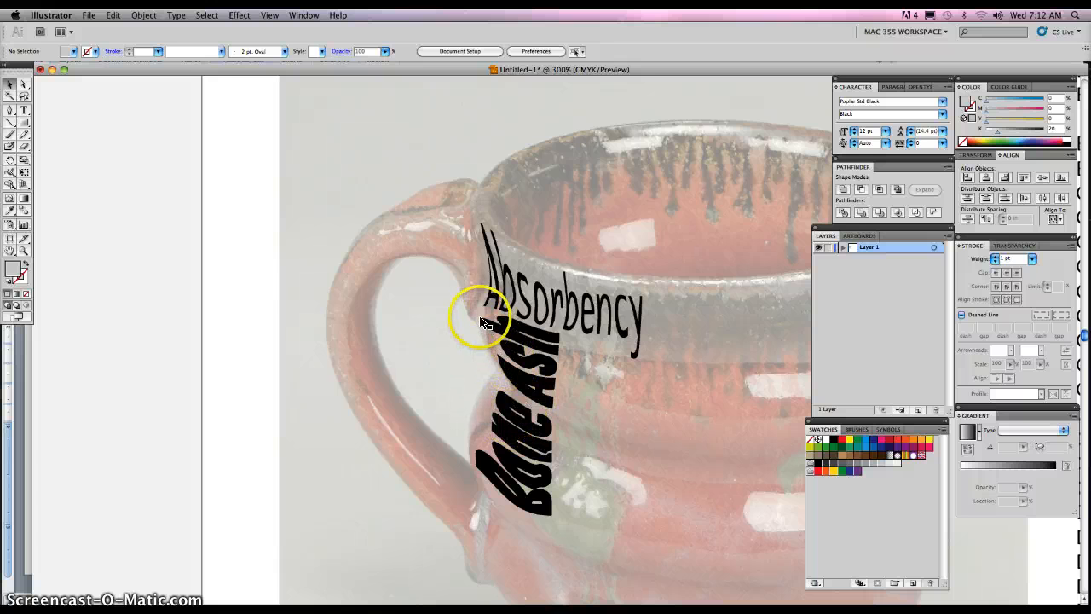
- Fade the mug photo to 0% opacity to check the lettering alone, and set the photo's opacity to 27%
click(555, 182)
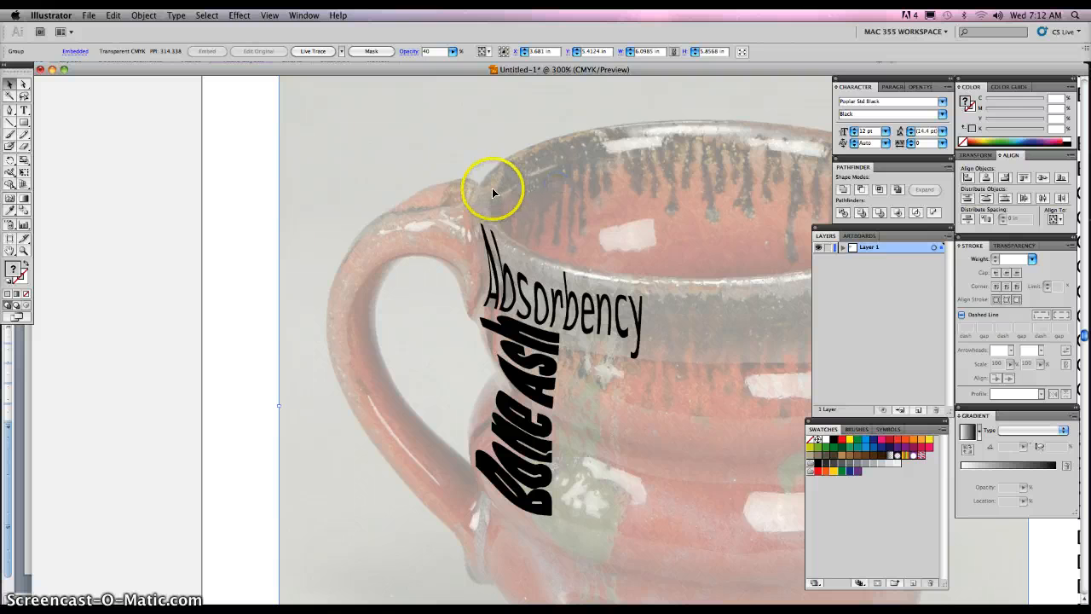
click(132, 15)
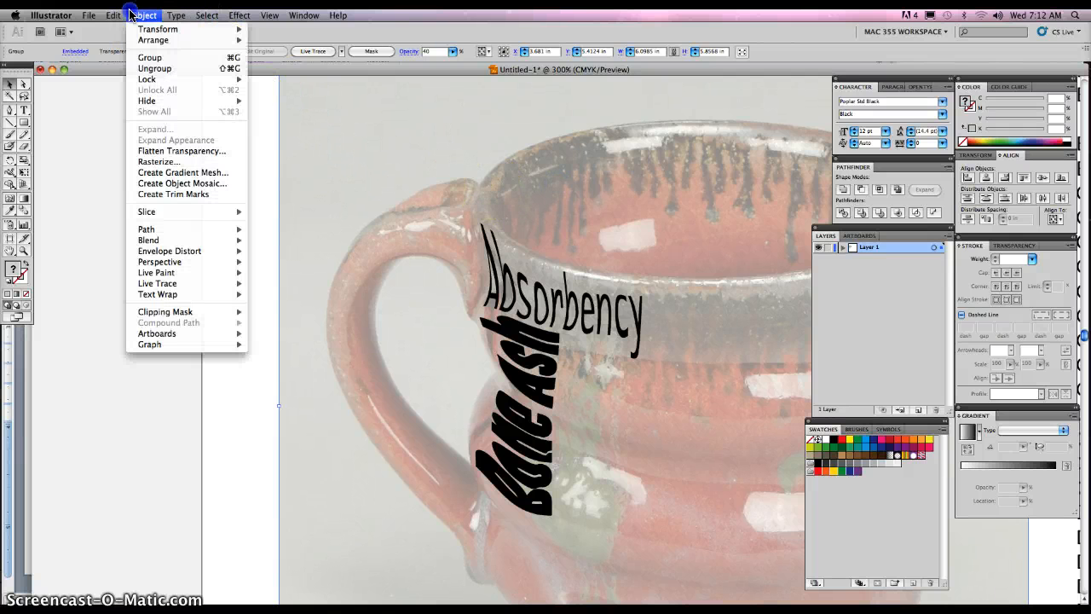
click(139, 15)
click(453, 52)
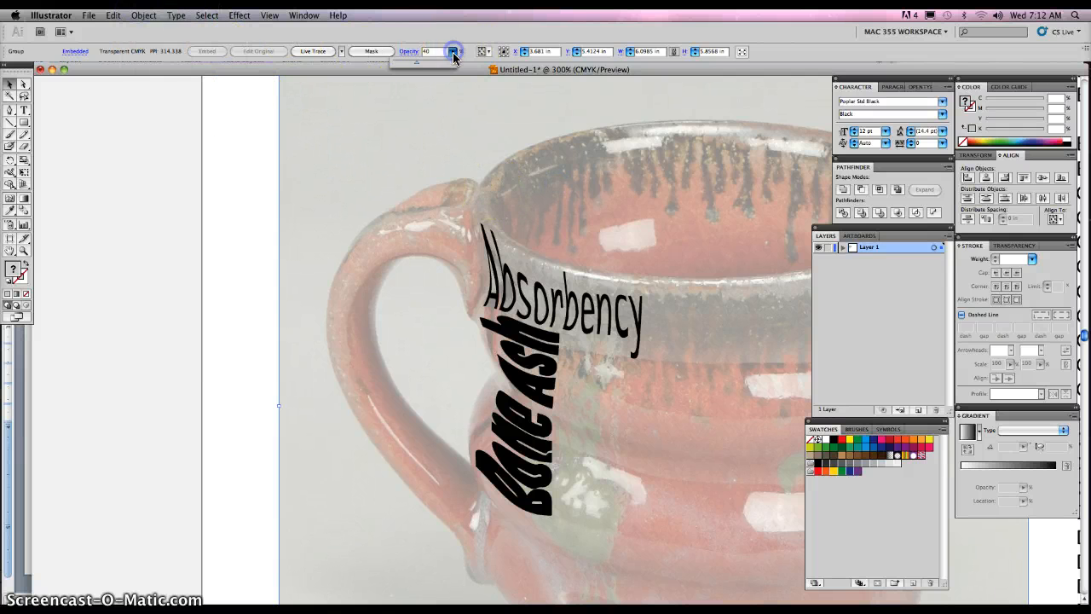
click(362, 55)
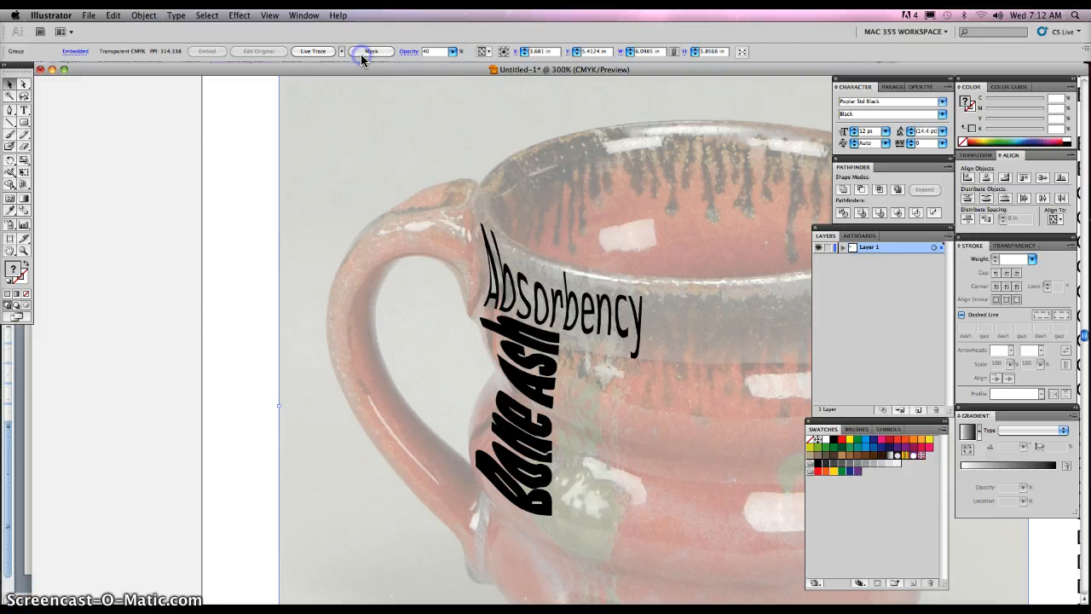
click(454, 51)
drag(412, 65, 380, 61)
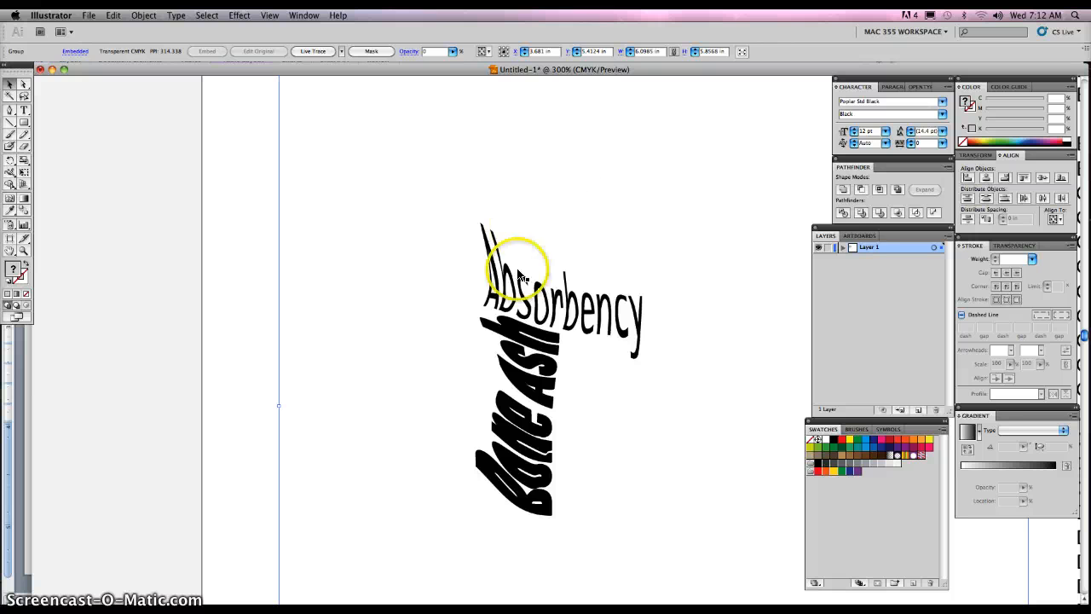
click(453, 51)
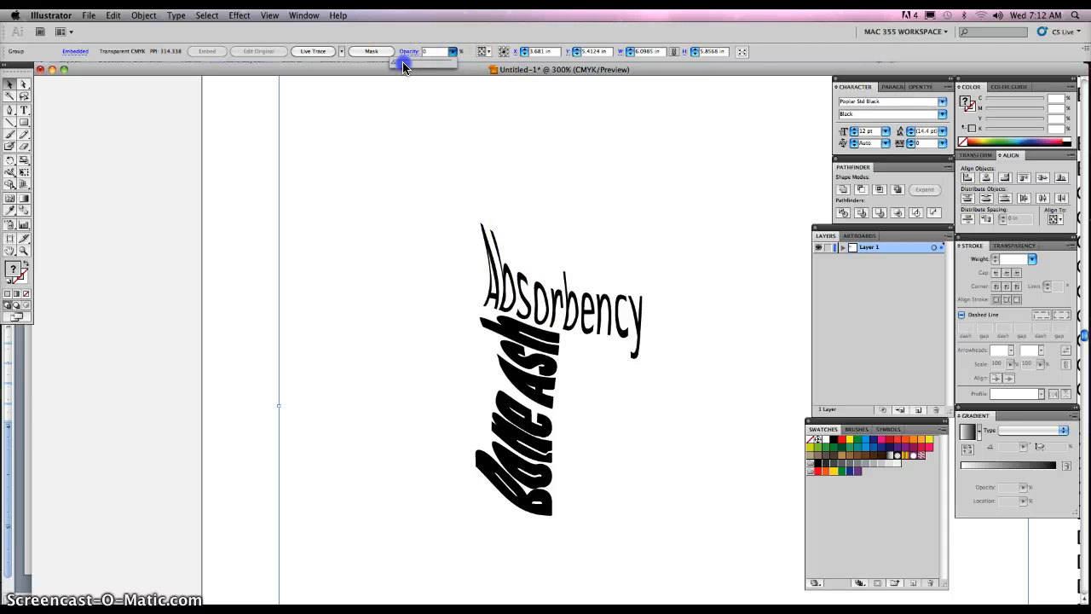
drag(404, 66, 415, 64)
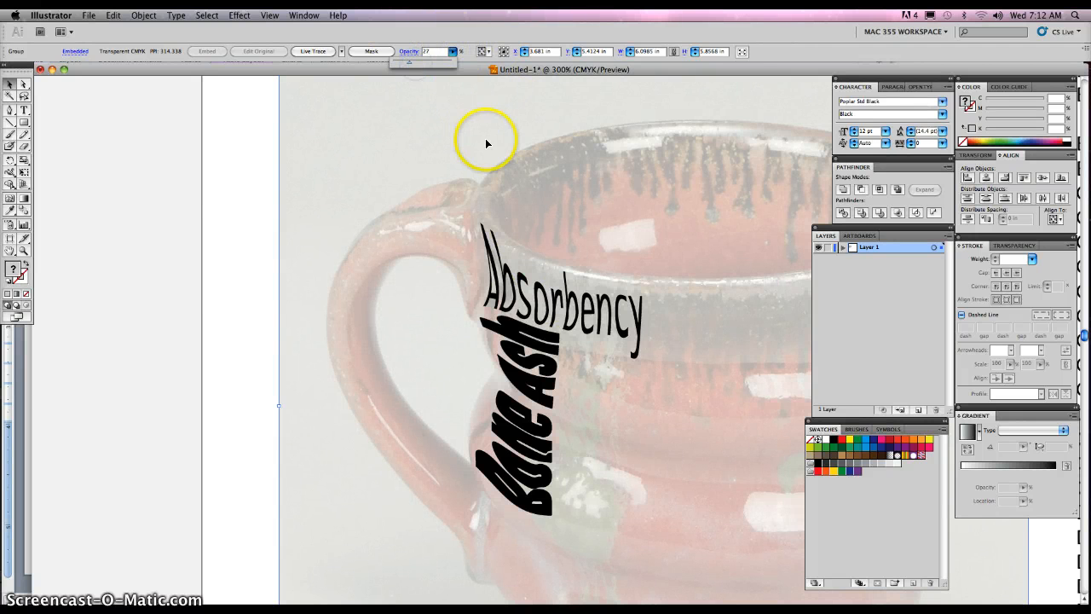
scroll(494, 153, right, 5)
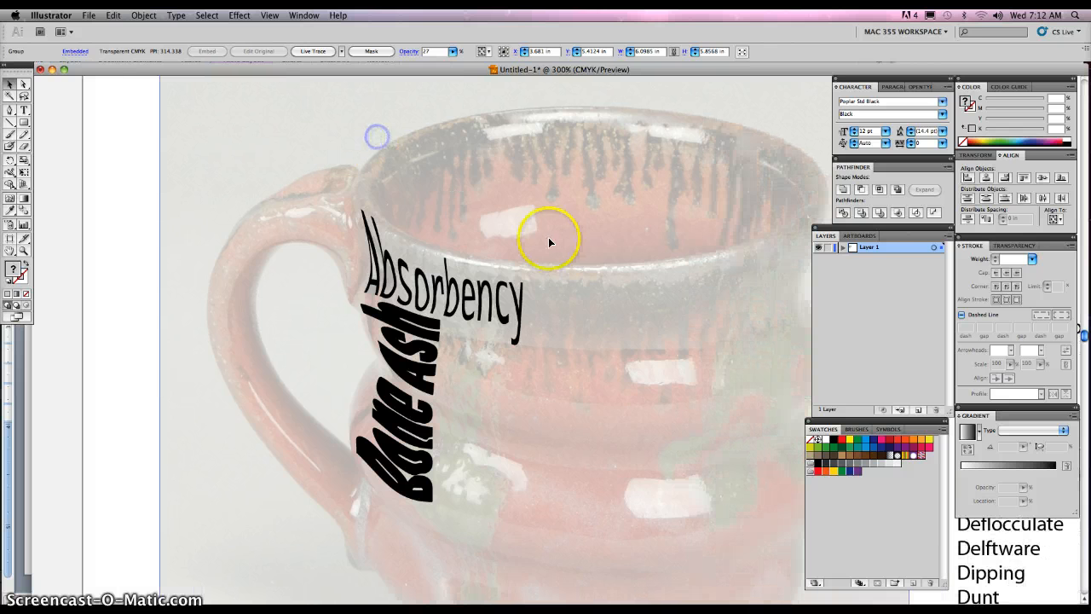